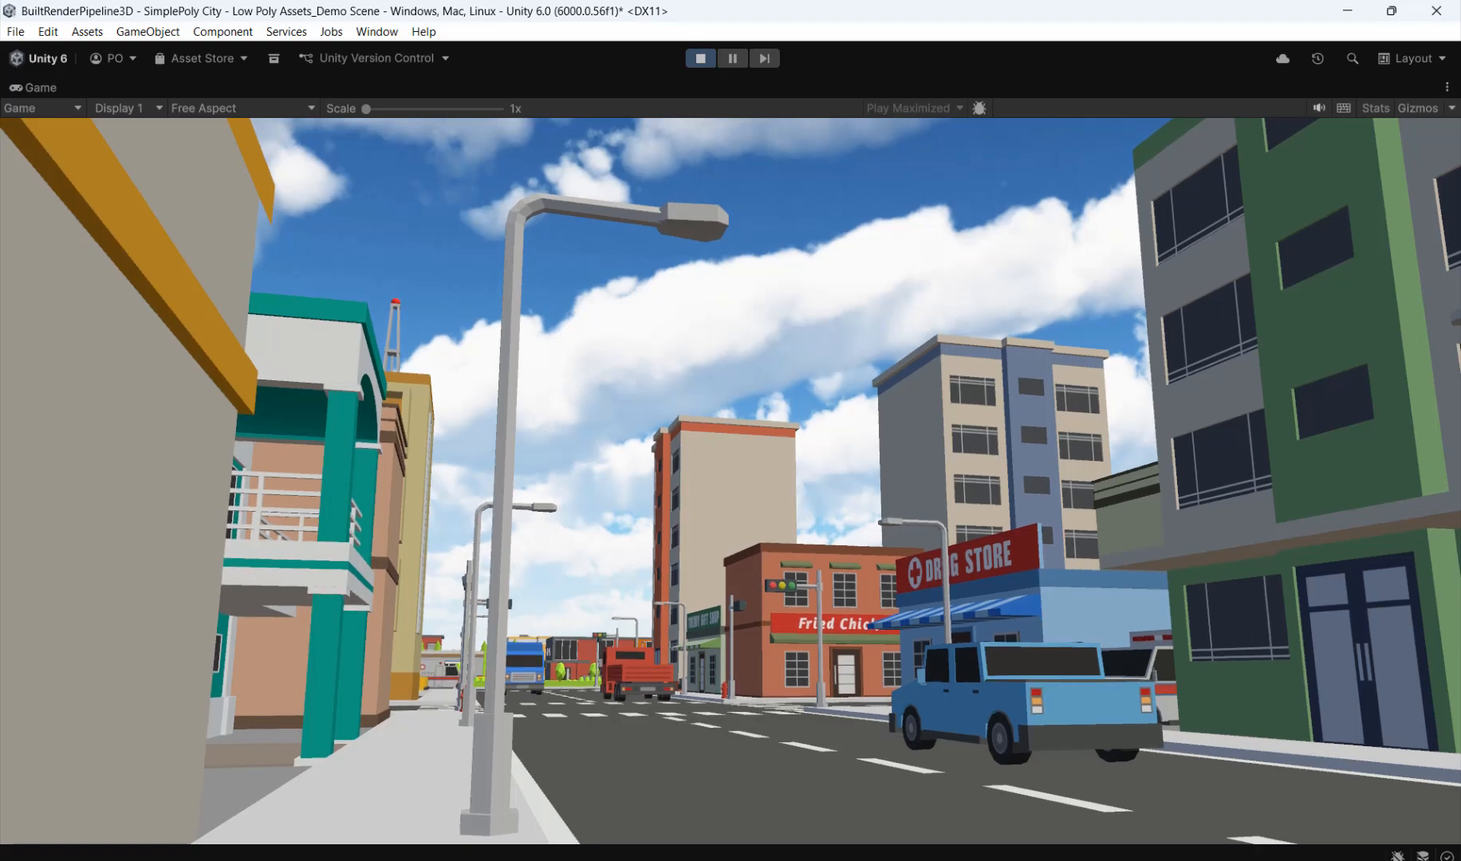
Step: Stop the running game, switch to Unity Hub and start setting up a new project
key("ctrl+p")
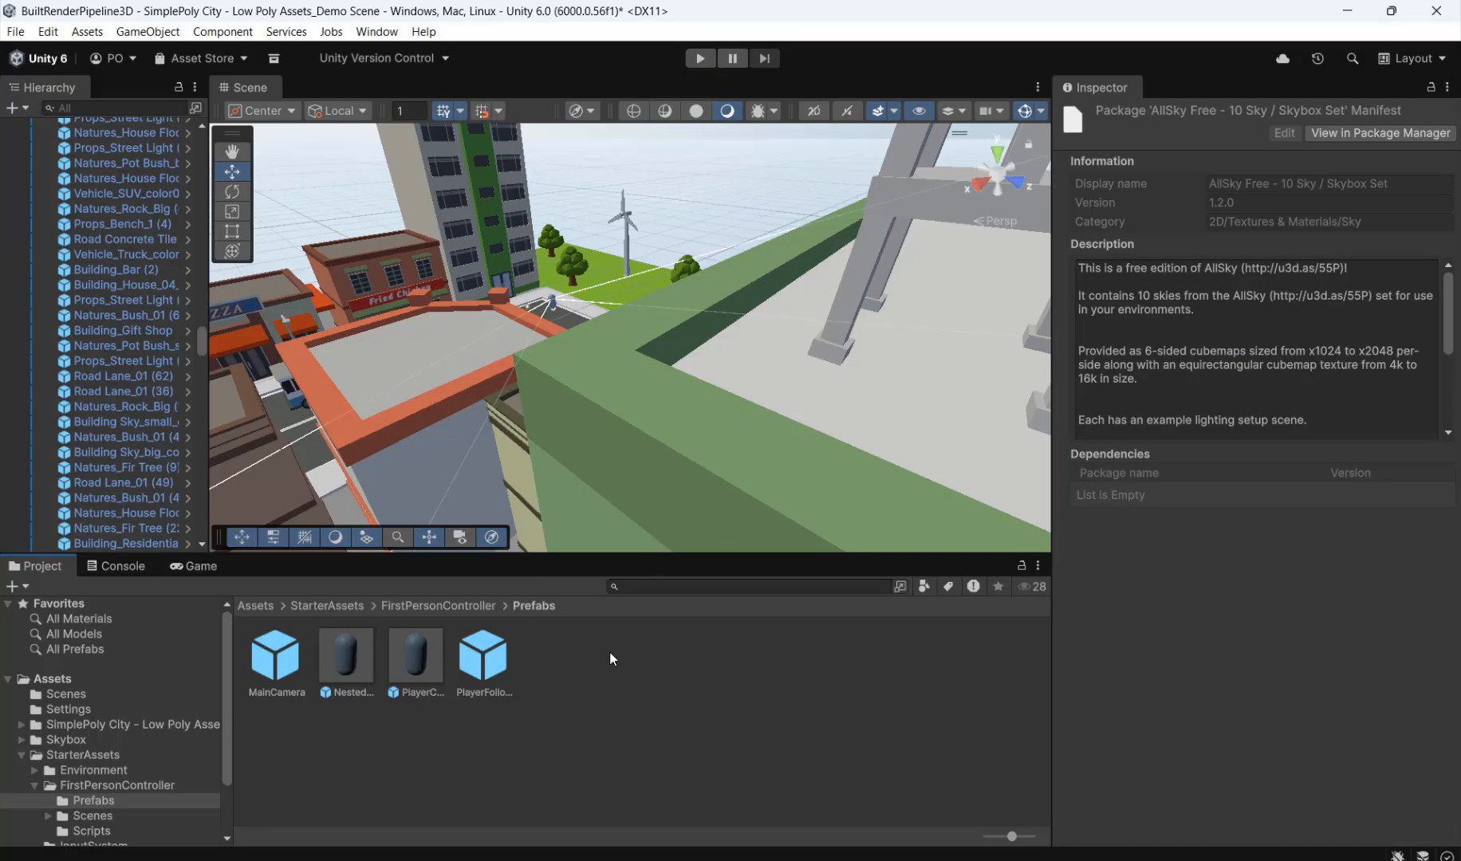
left_click(774, 859)
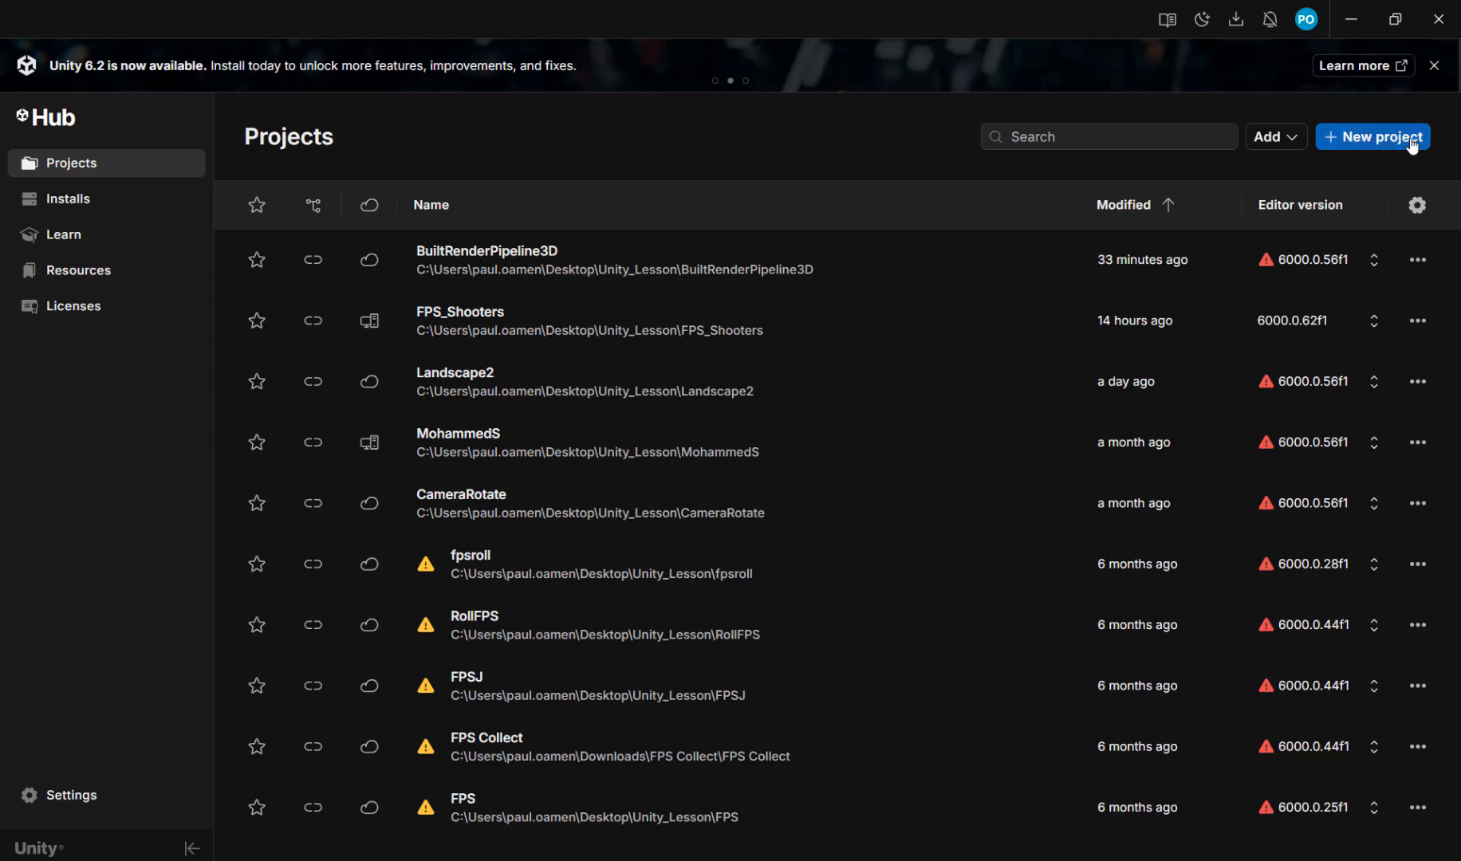
left_click(105, 200)
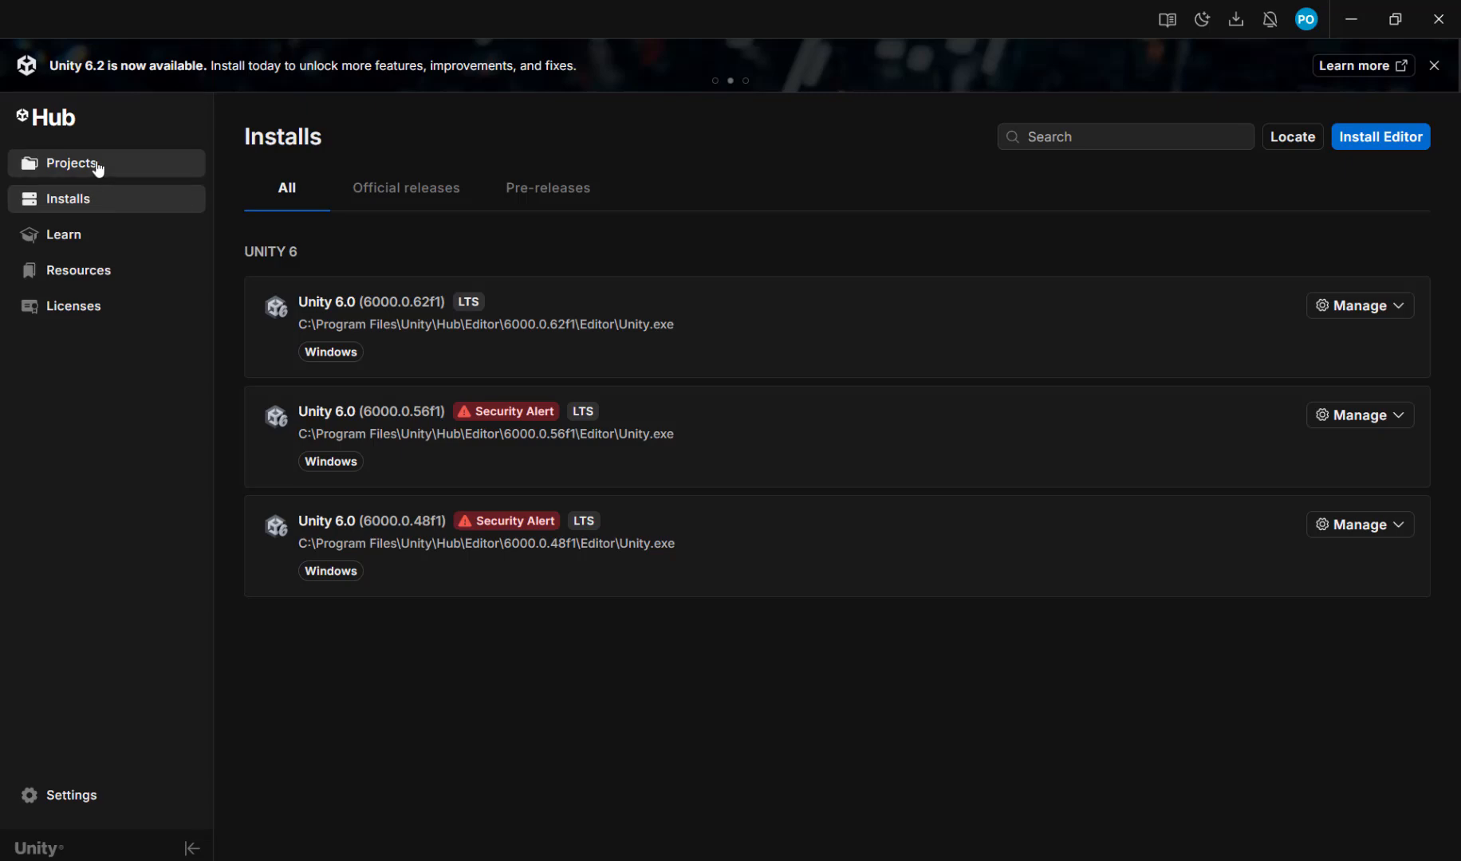
left_click(98, 166)
left_click(1390, 142)
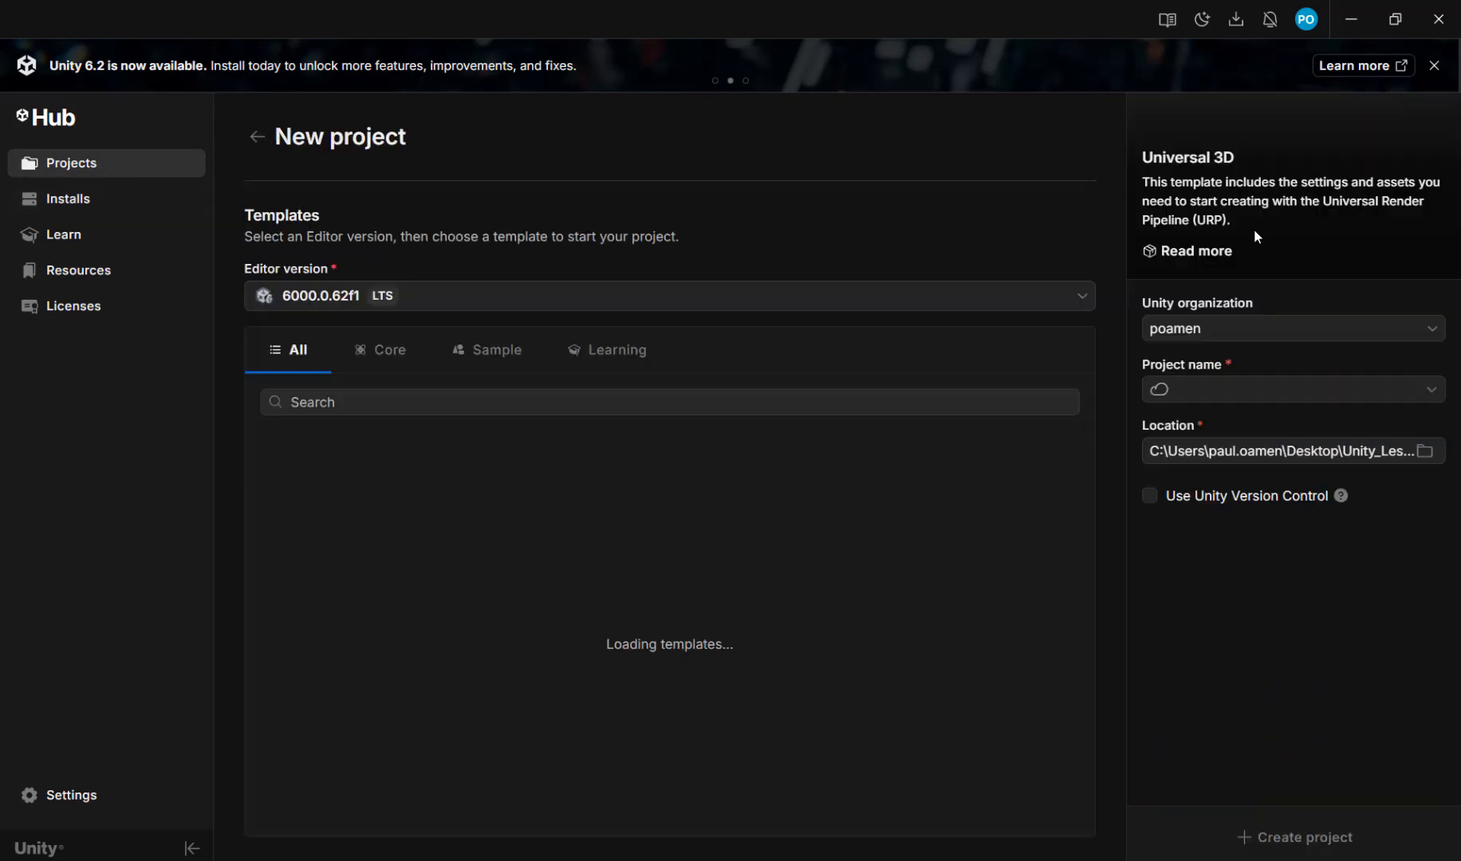
scroll(971, 486, "down", 1)
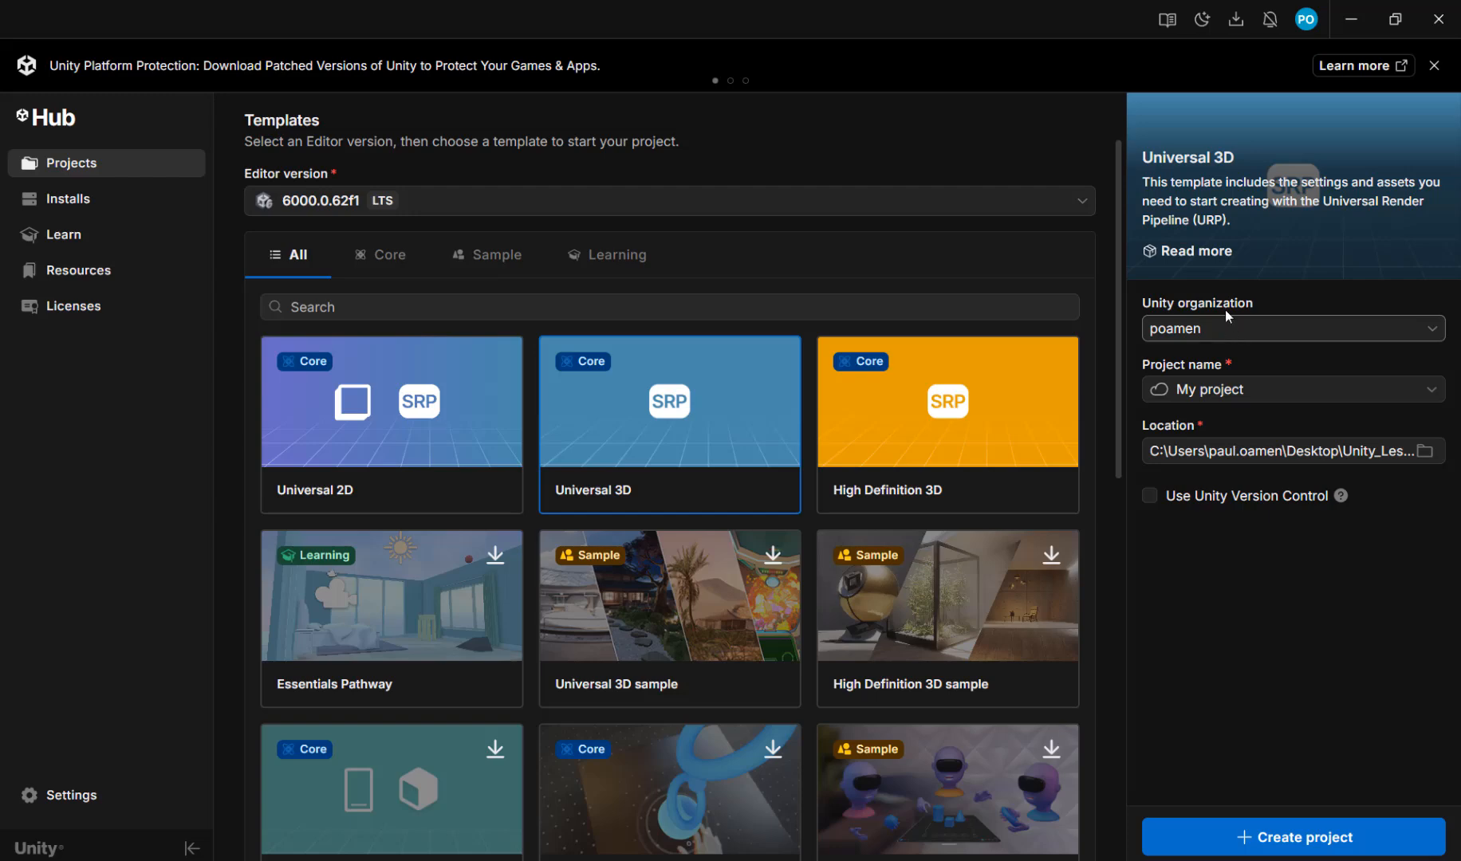
Step: Name the new Universal 3D project FPS3 and create it
left_click(1258, 388)
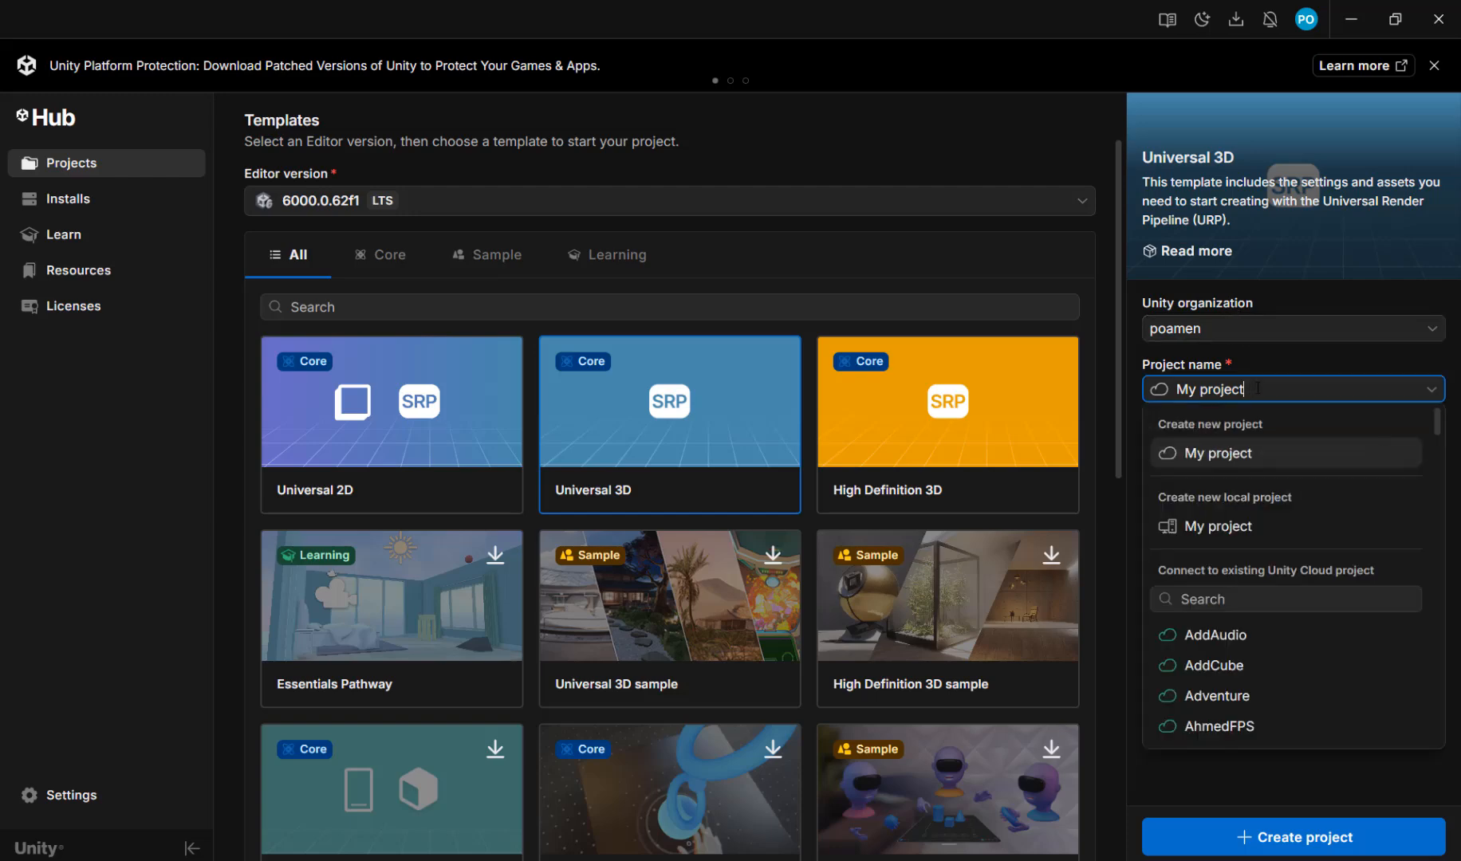
left_click(1258, 388)
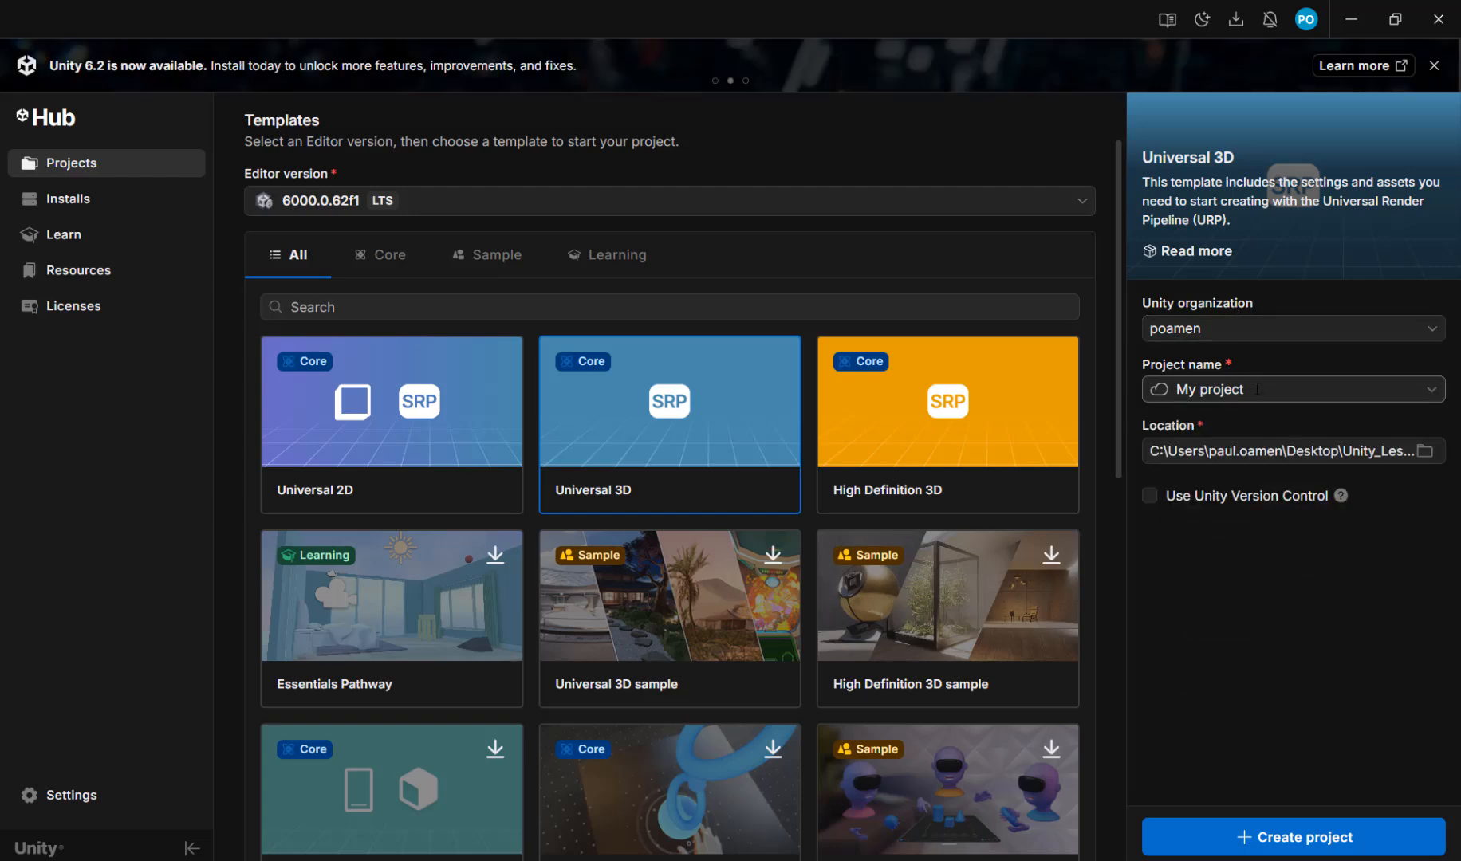
triple_click(1257, 388)
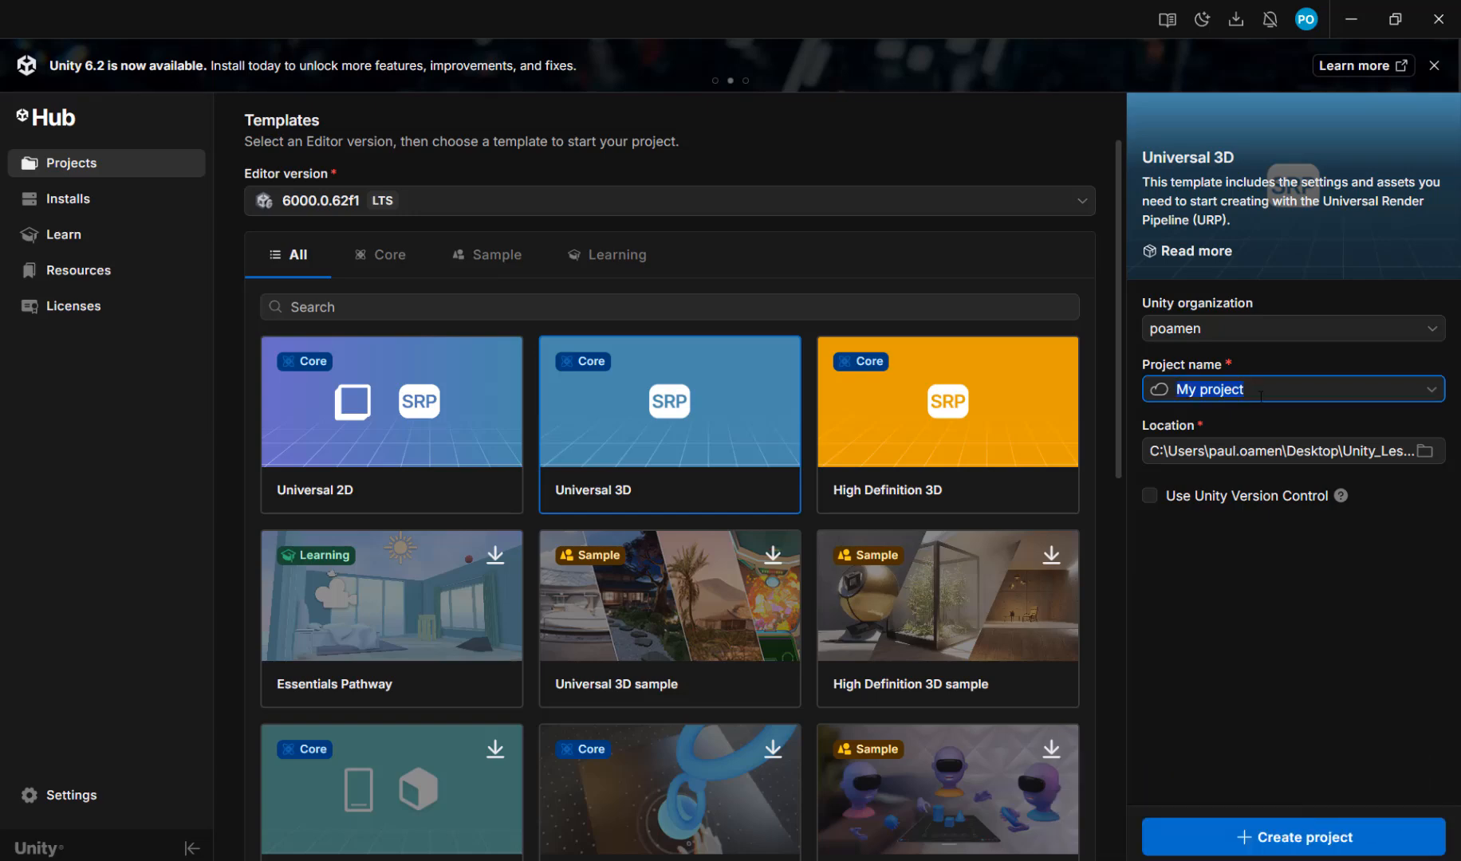
type("FPS3")
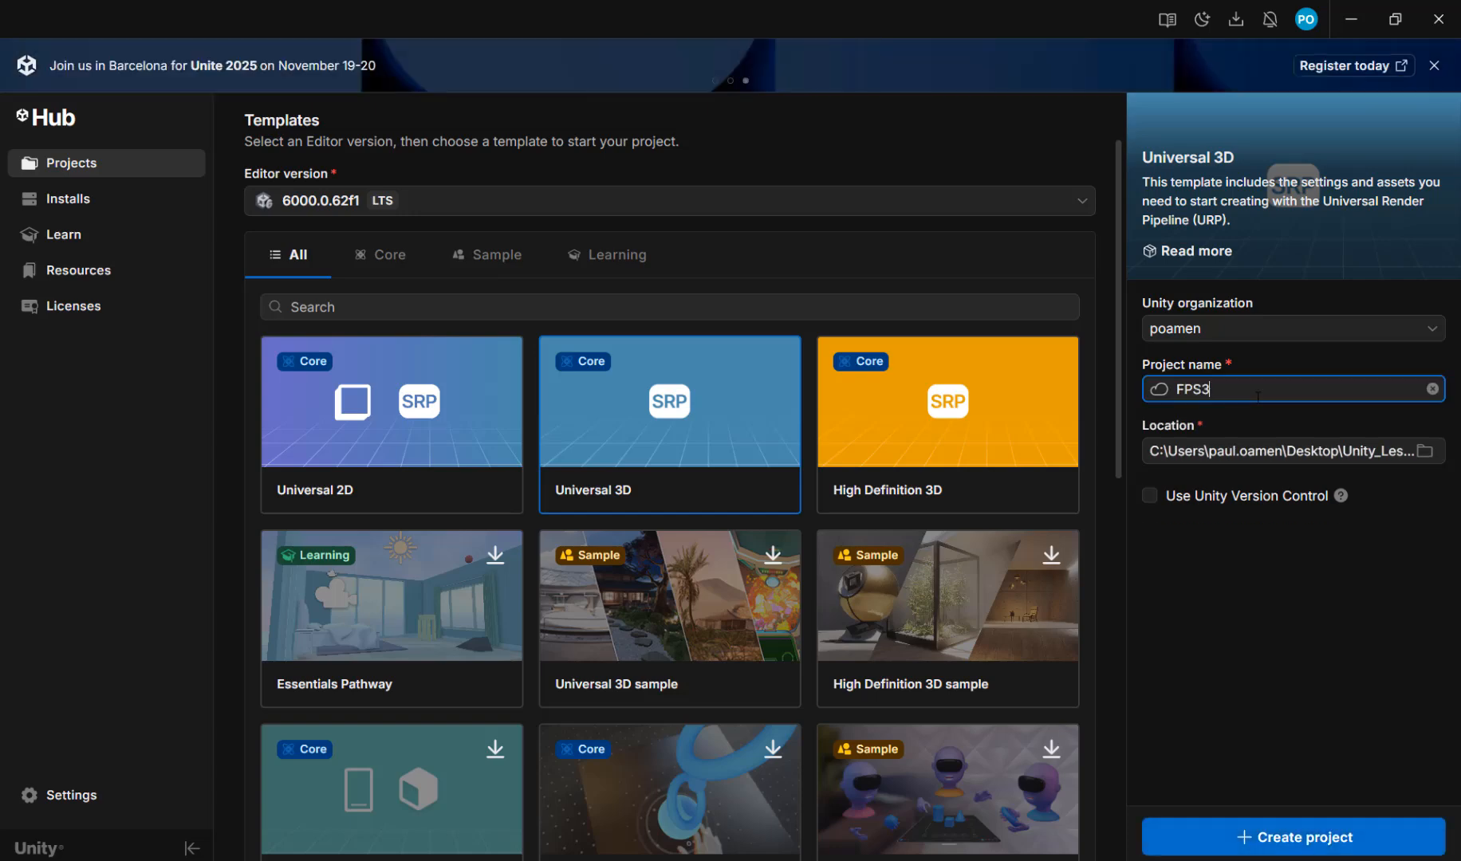
left_click(1317, 839)
left_click(1315, 847)
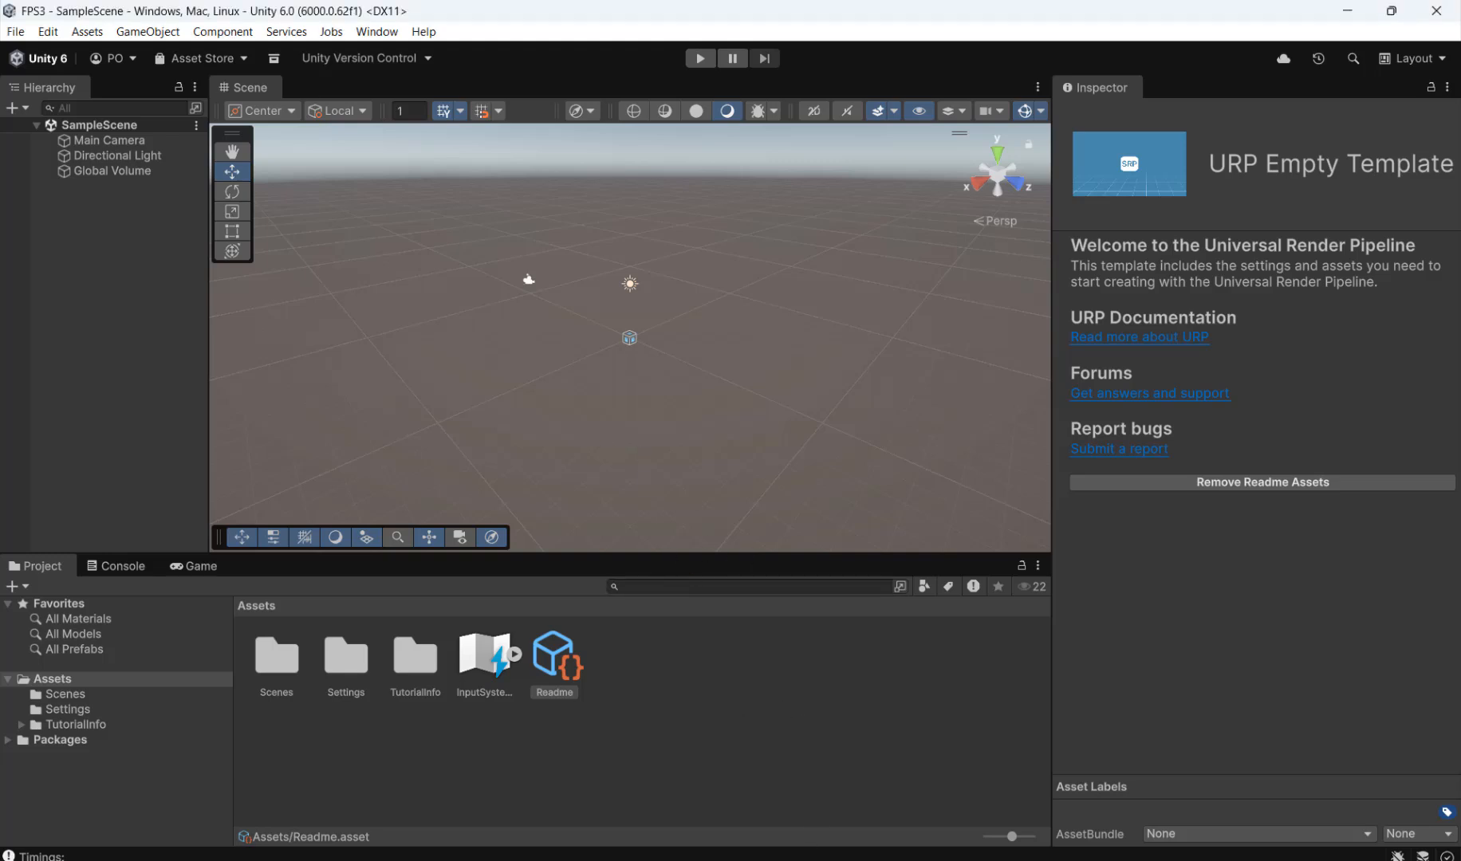
Step: Switch to the untitled notes window and copy the asset name "SimplePoly City - Low Poly Assets"
mouse_move(513, 859)
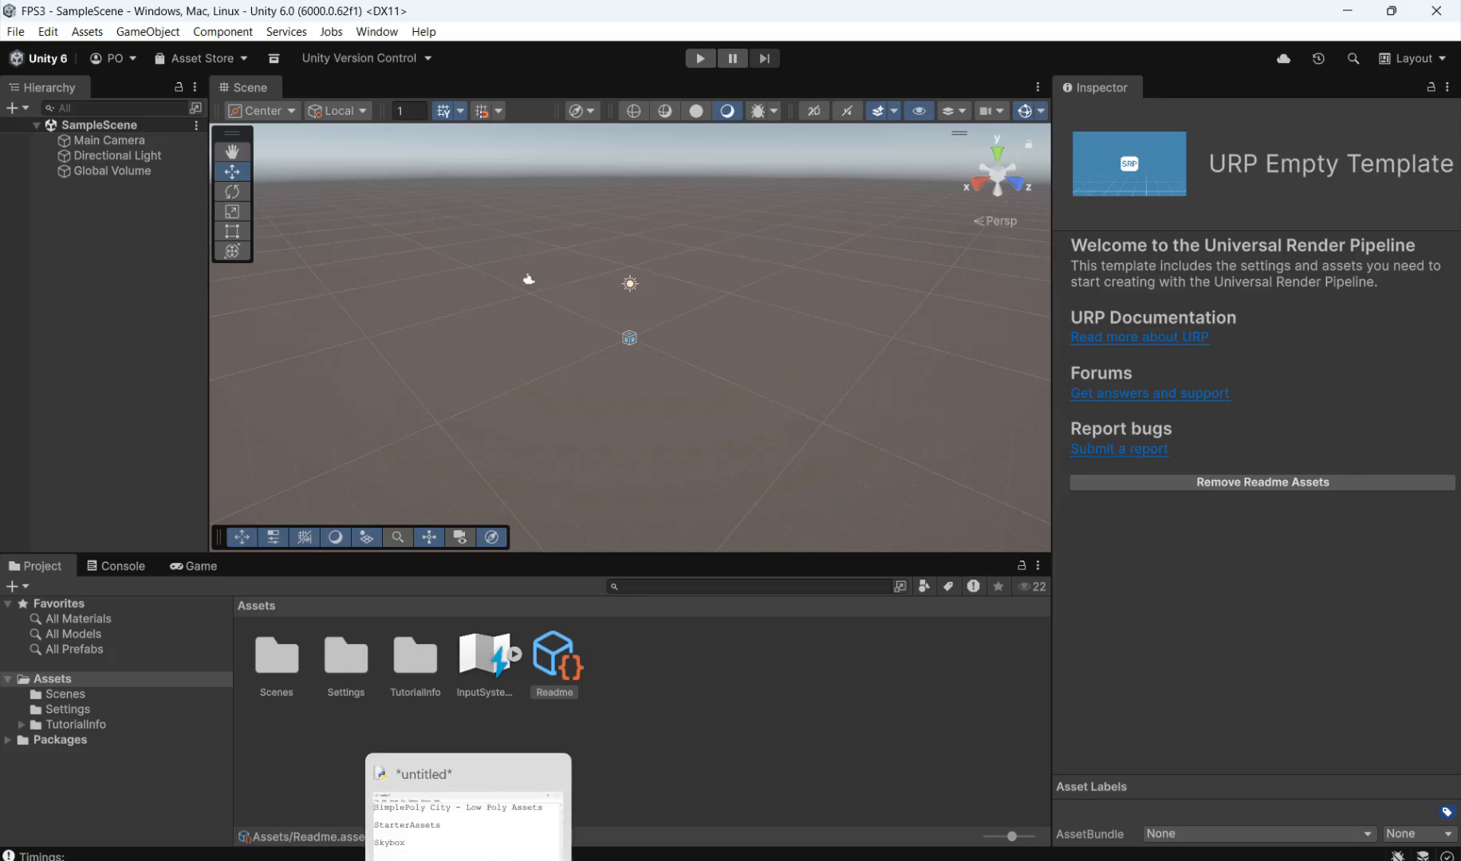
left_click(478, 832)
left_click_drag(683, 385, 835, 393)
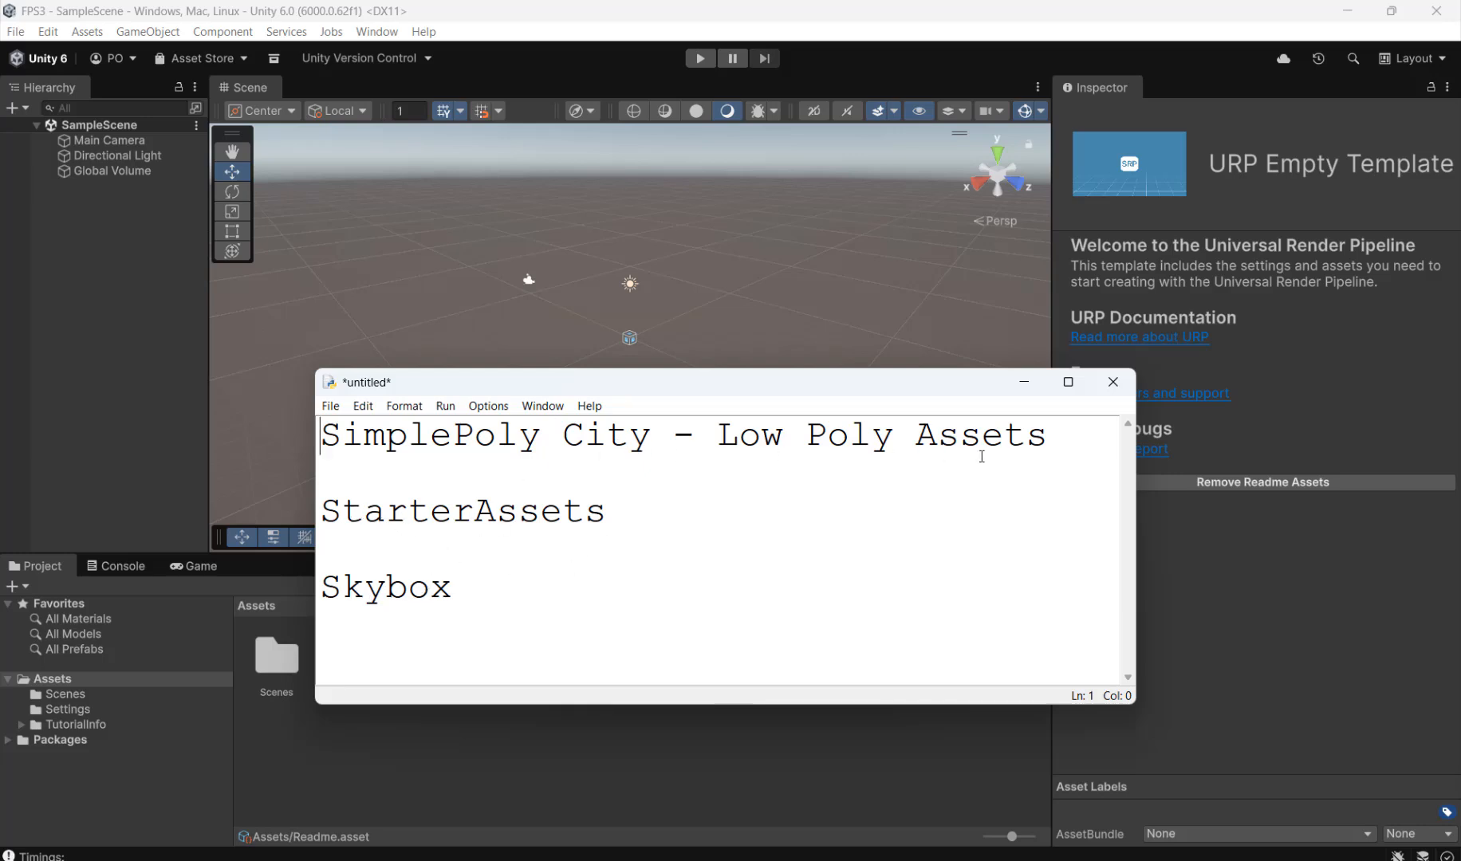
left_click_drag(1067, 430, 494, 412)
key("ctrl+c")
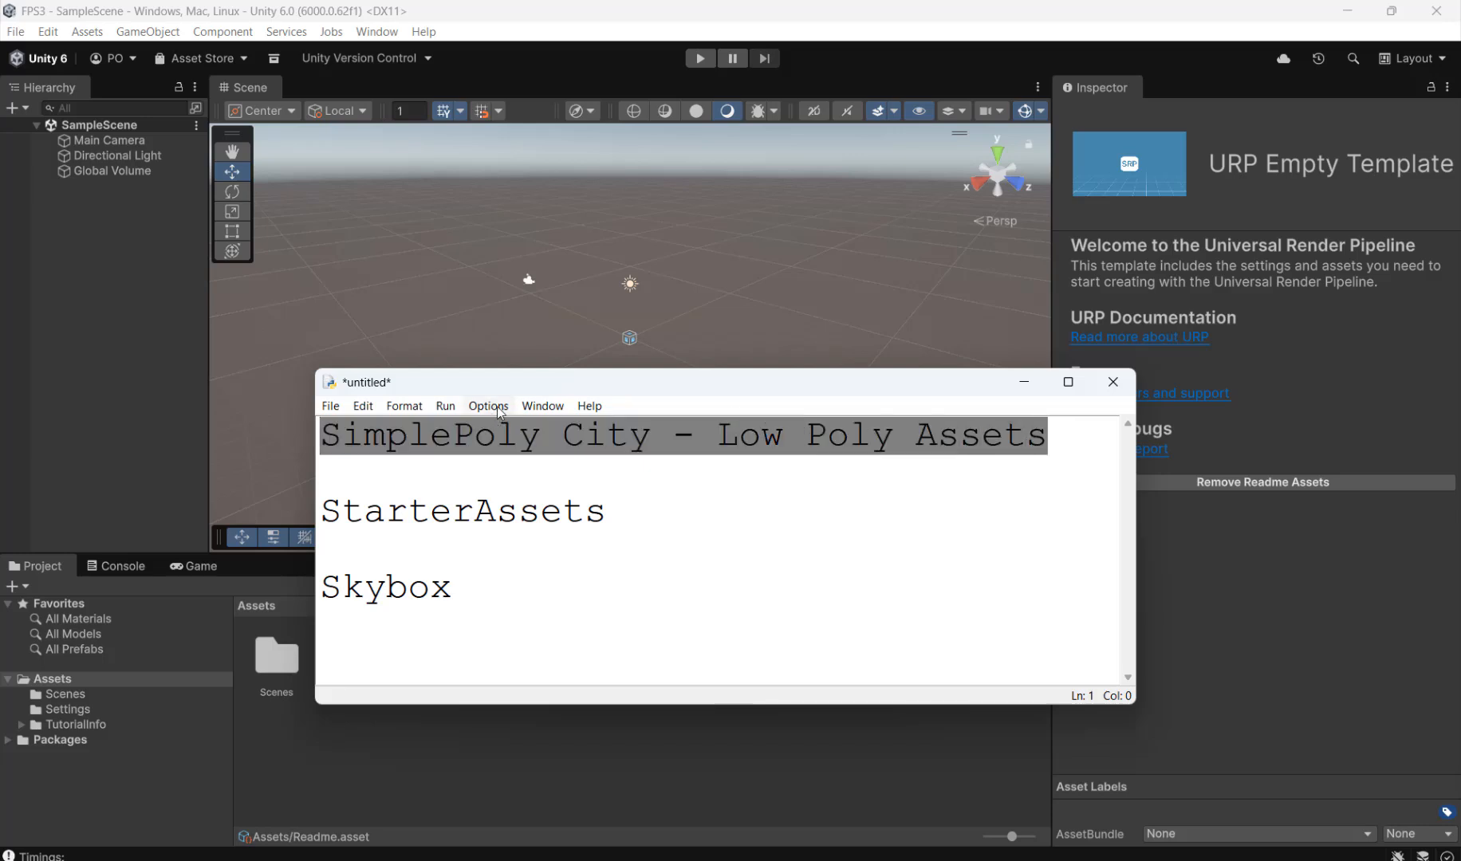
Step: Open the Unity Asset Store in the browser from the editor and search it for "simplepoly city - low poly assets"
left_click(377, 32)
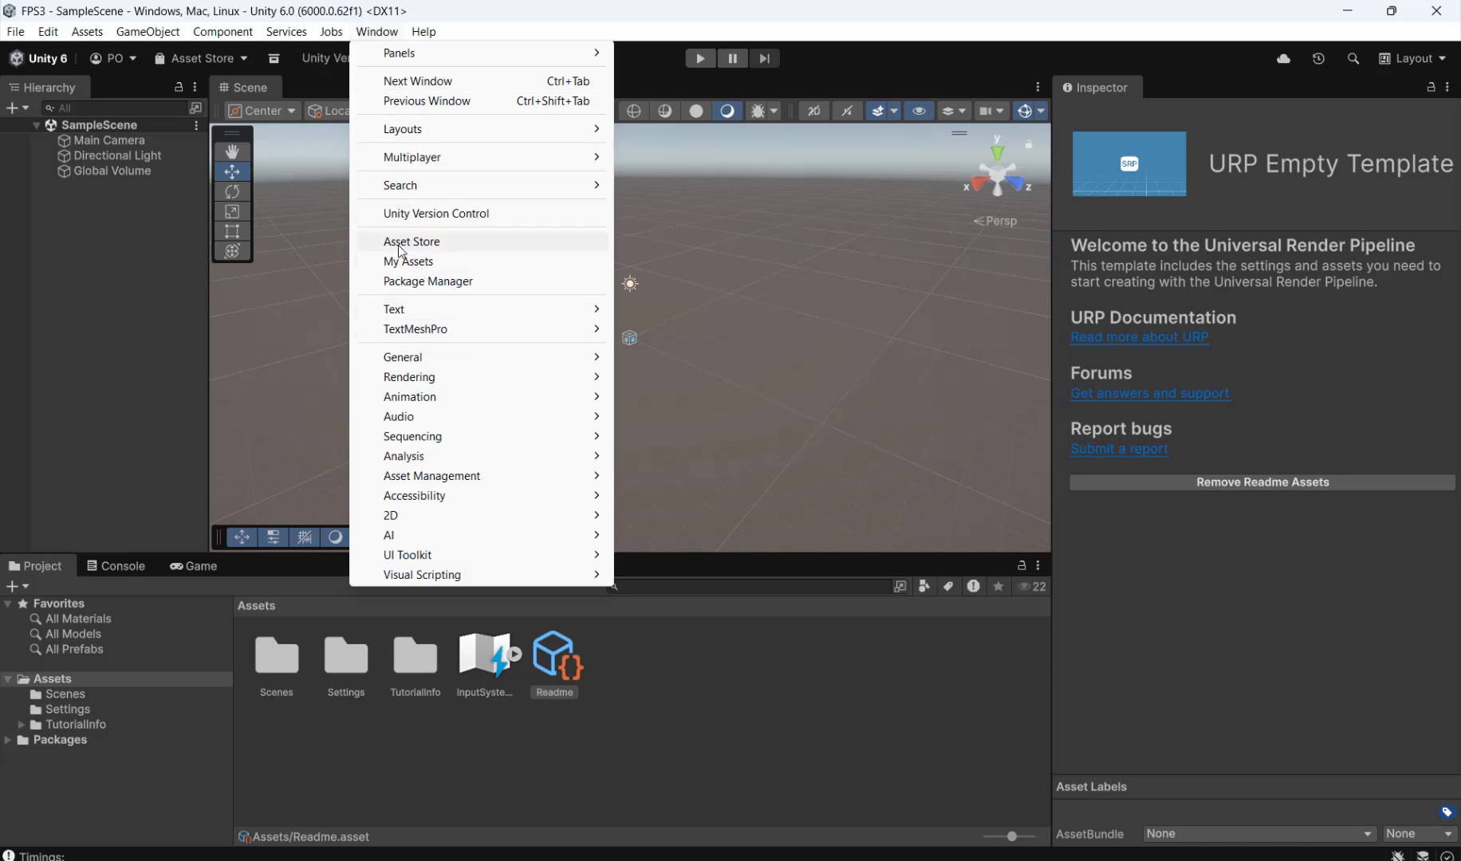
left_click(405, 243)
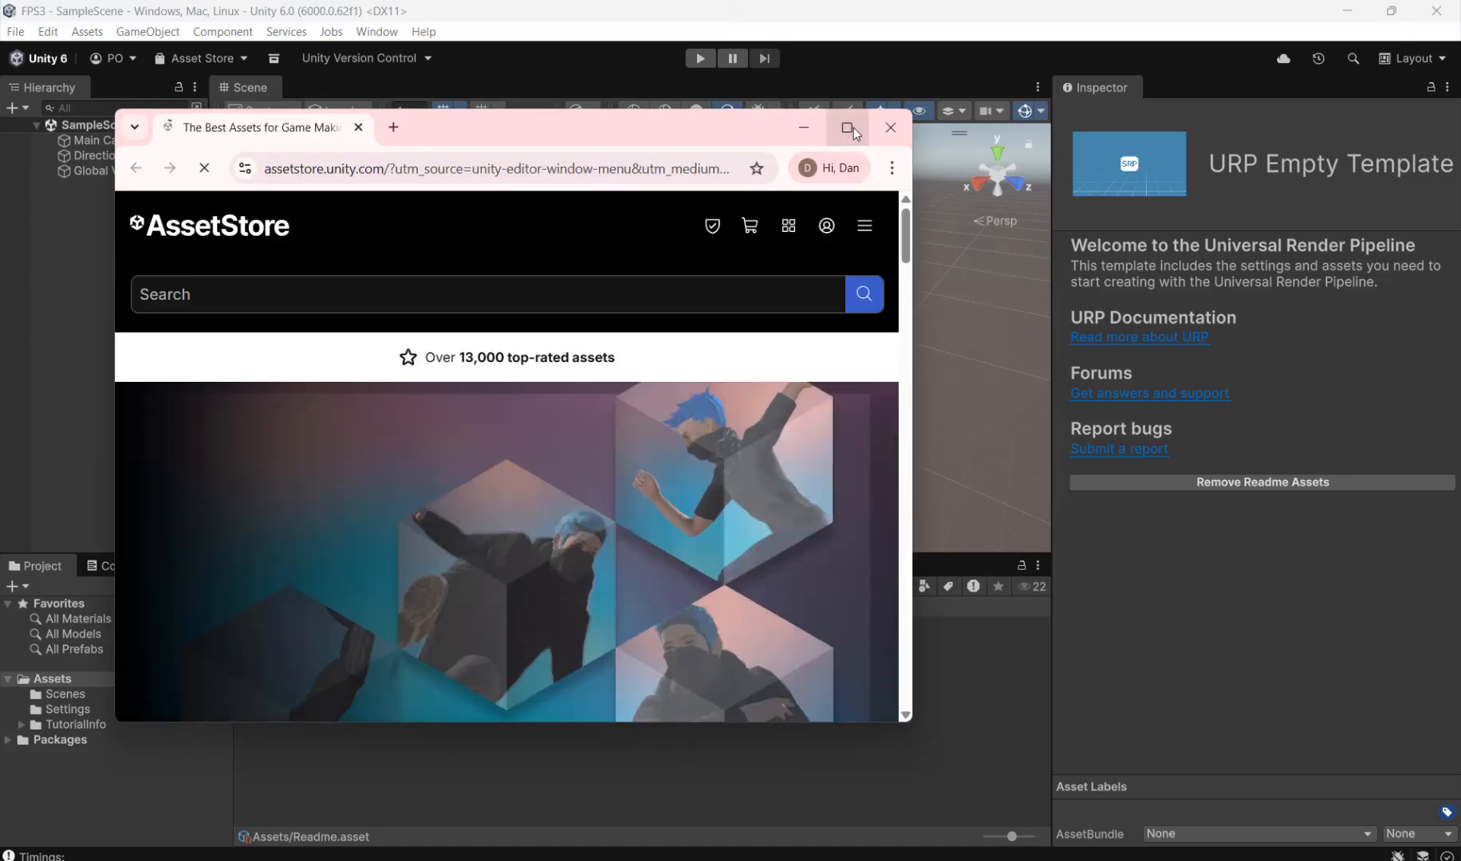
left_click(848, 127)
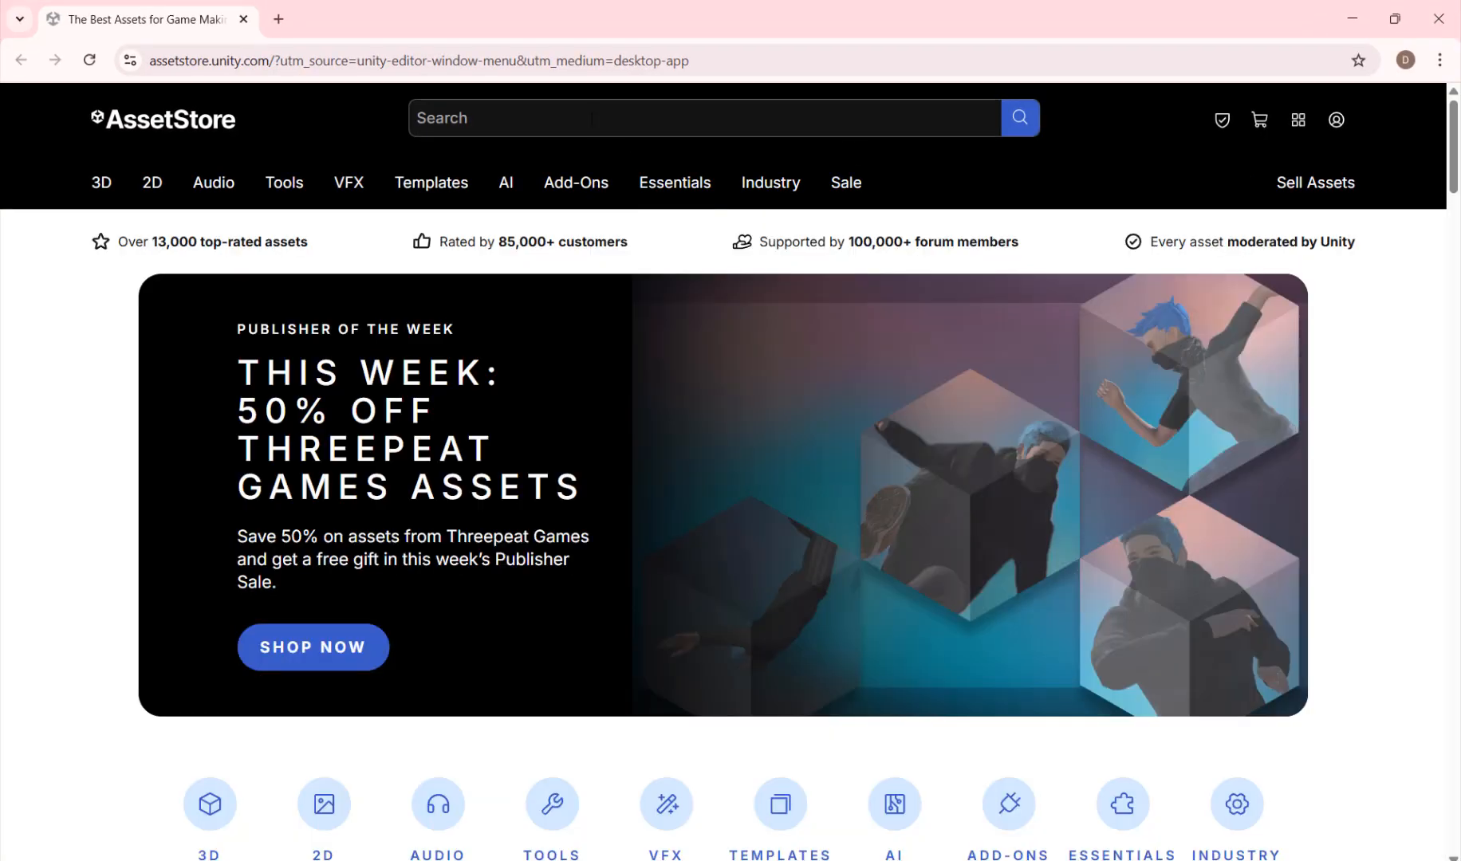
left_click(590, 116)
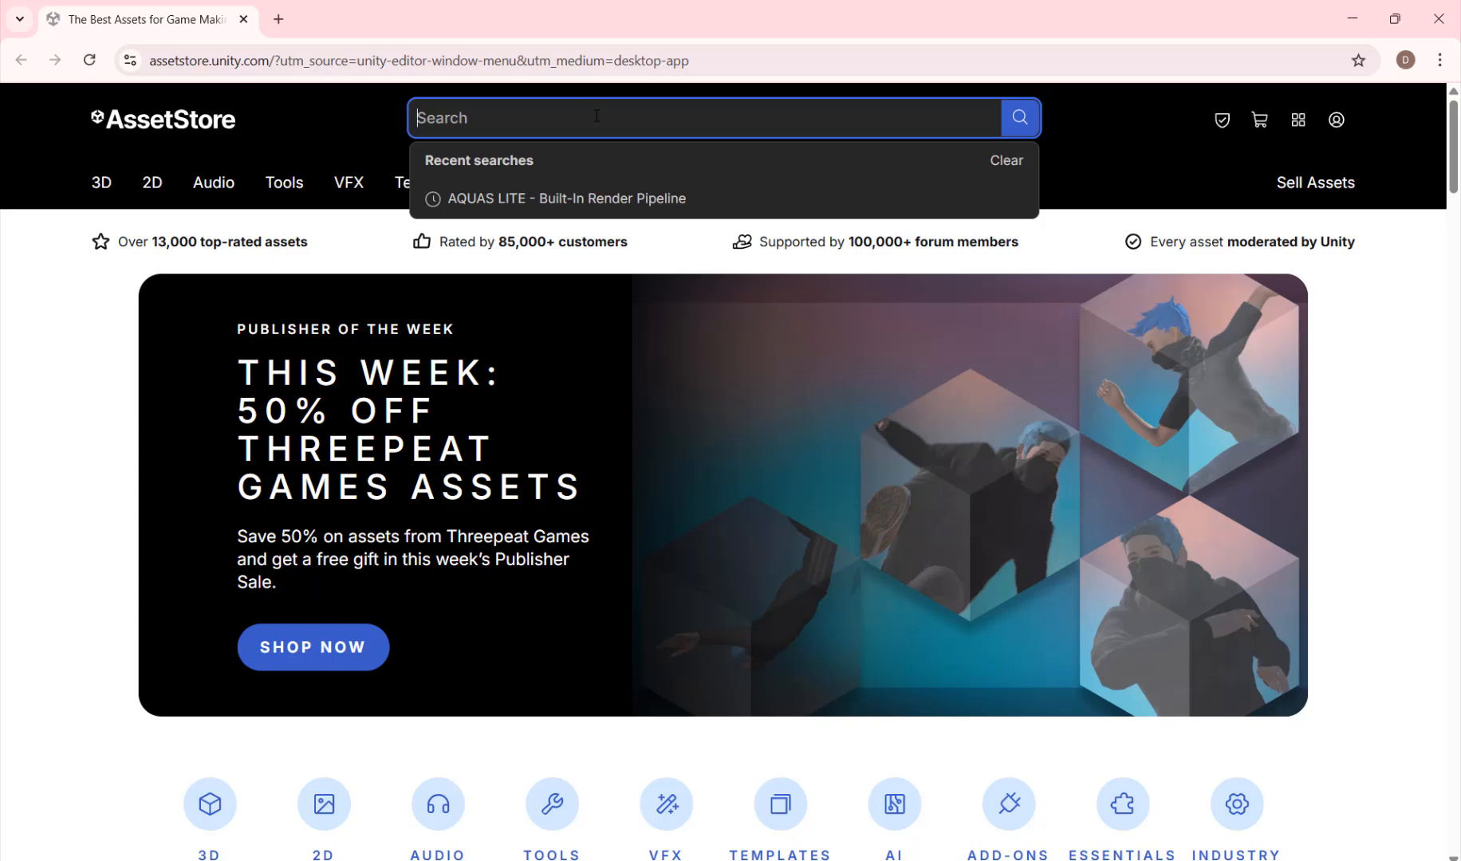
key("ctrl+v")
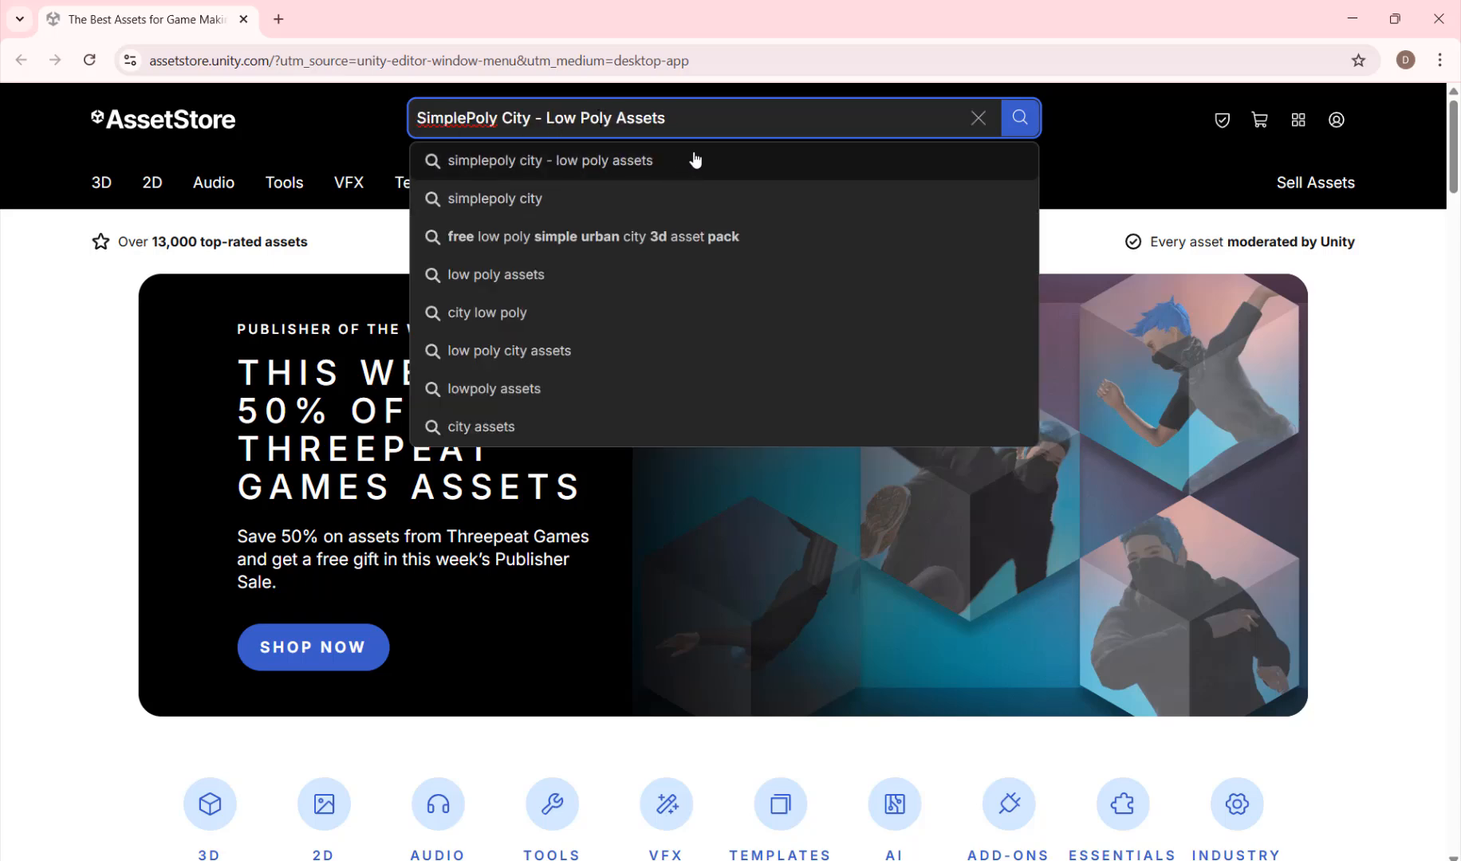
left_click(668, 166)
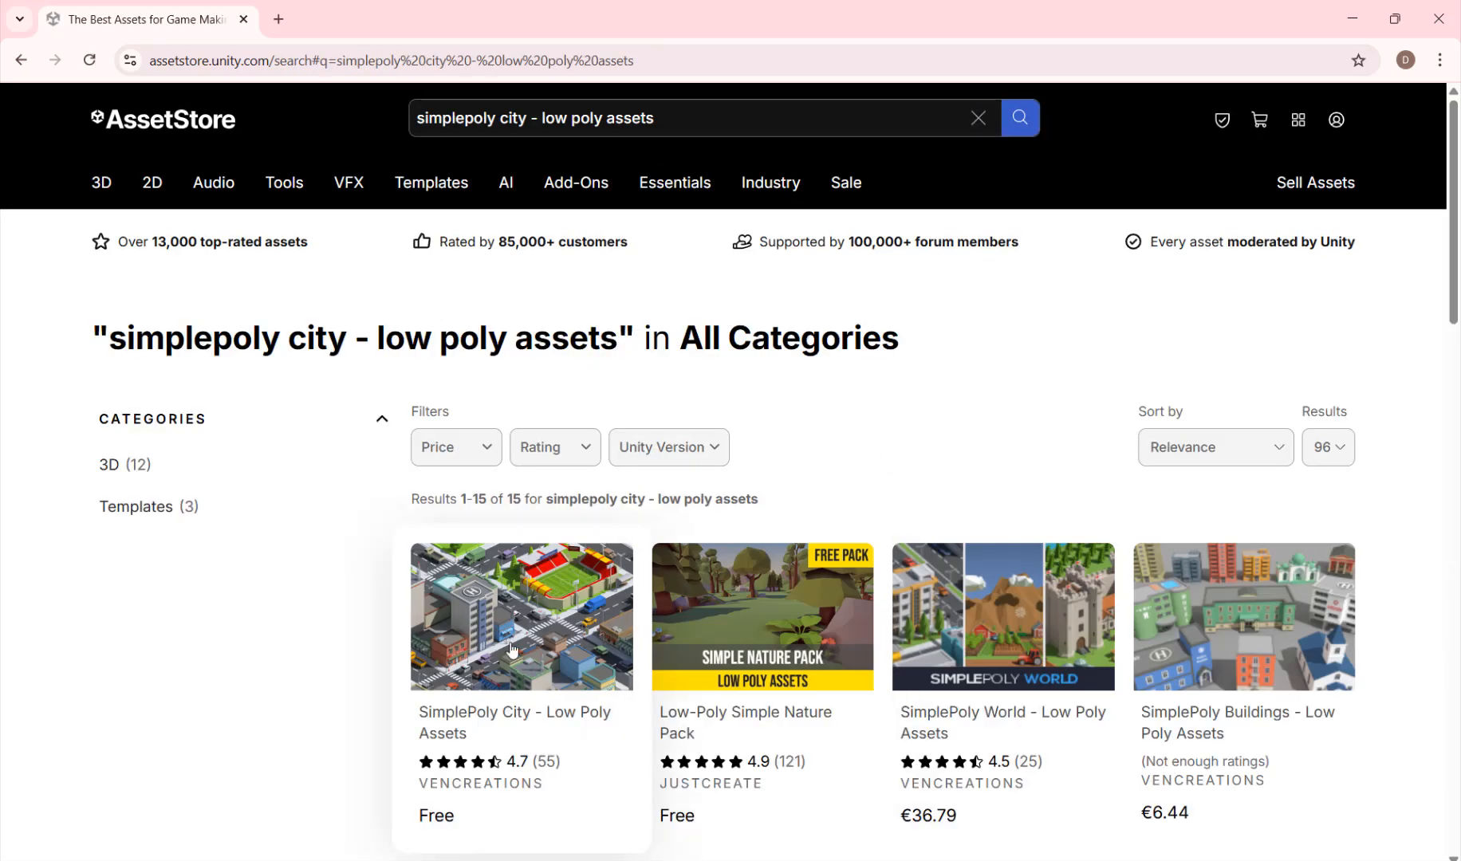
Step: Open the free SimplePoly City - Low Poly Assets page and send the package to the Unity Editor
left_click(519, 619)
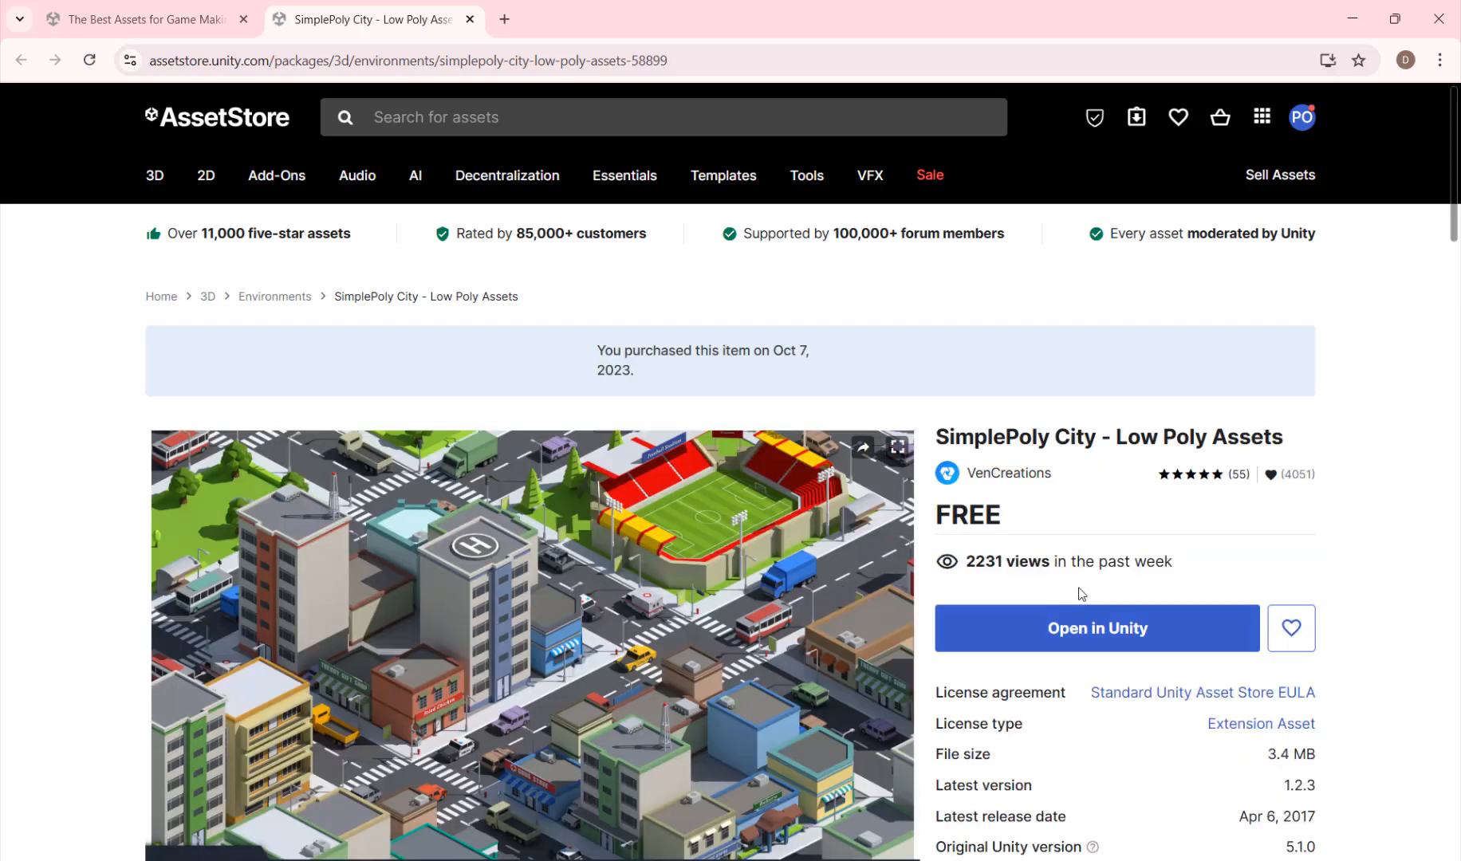
left_click(1081, 657)
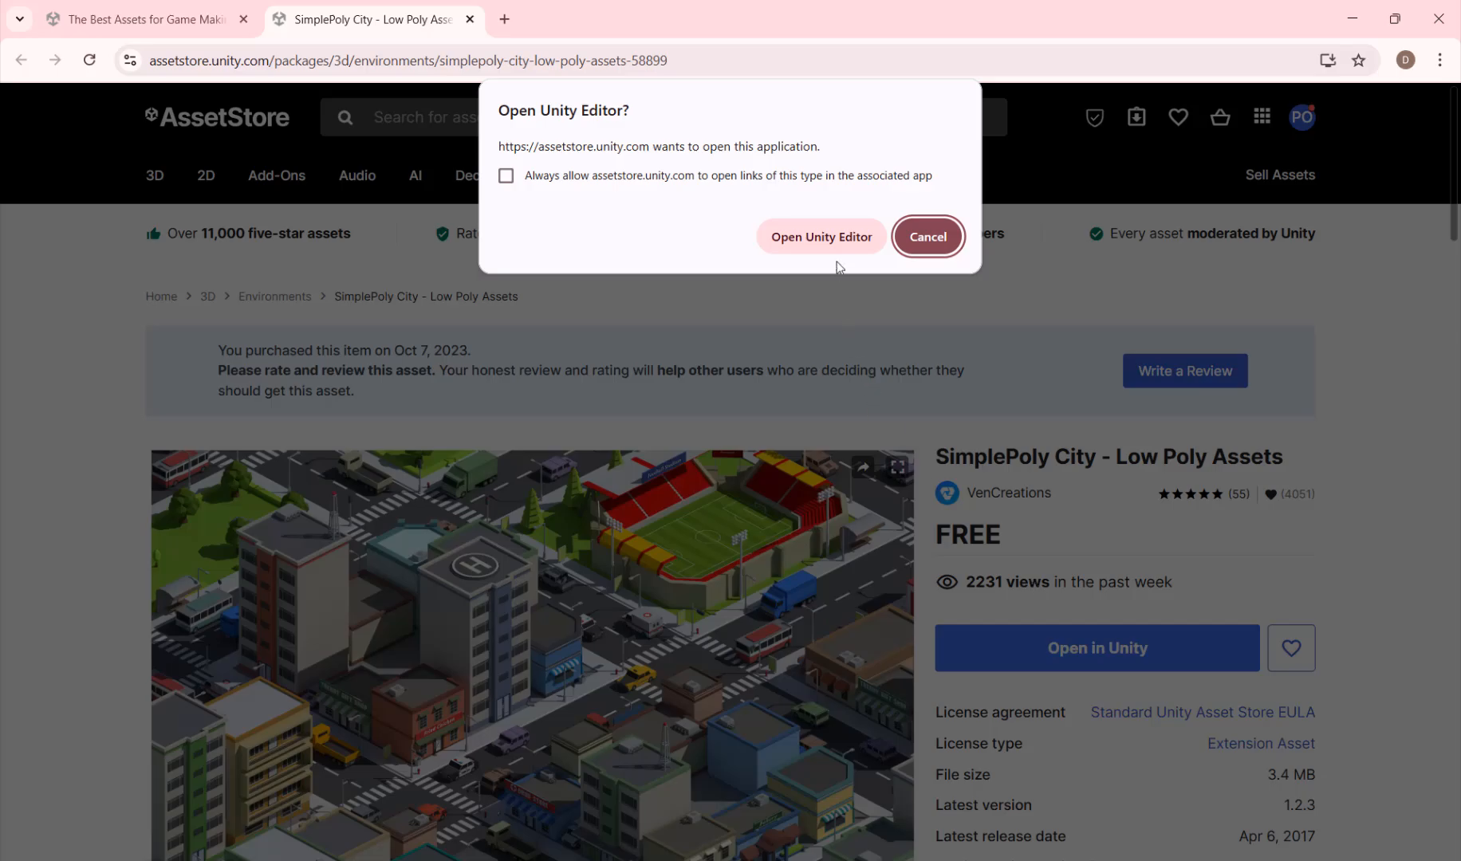
left_click(830, 242)
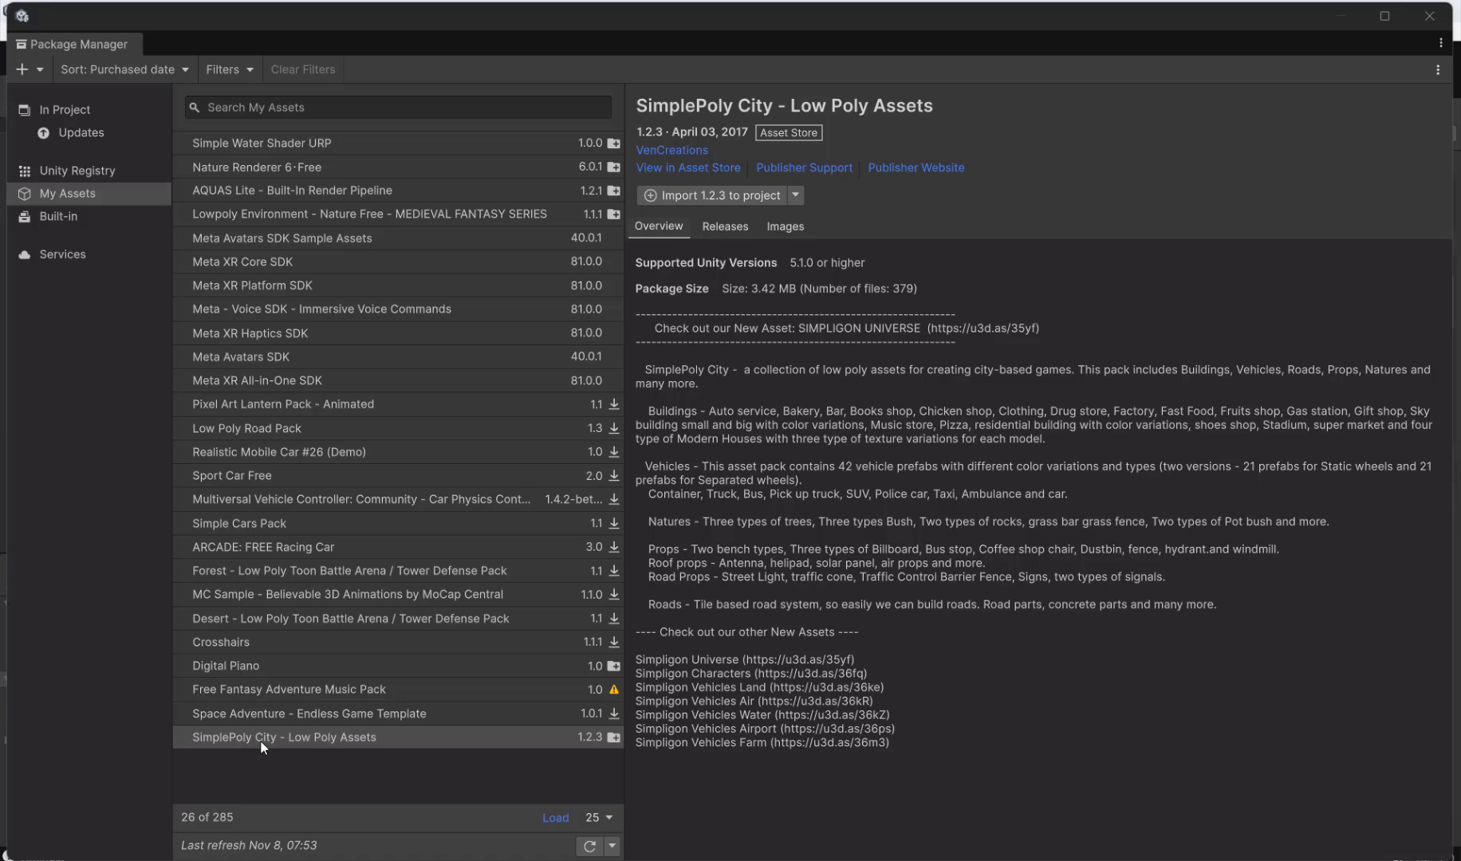
Step: Import all files of SimplePoly City - Low Poly Assets version 1.2.3 into the project
left_click(319, 737)
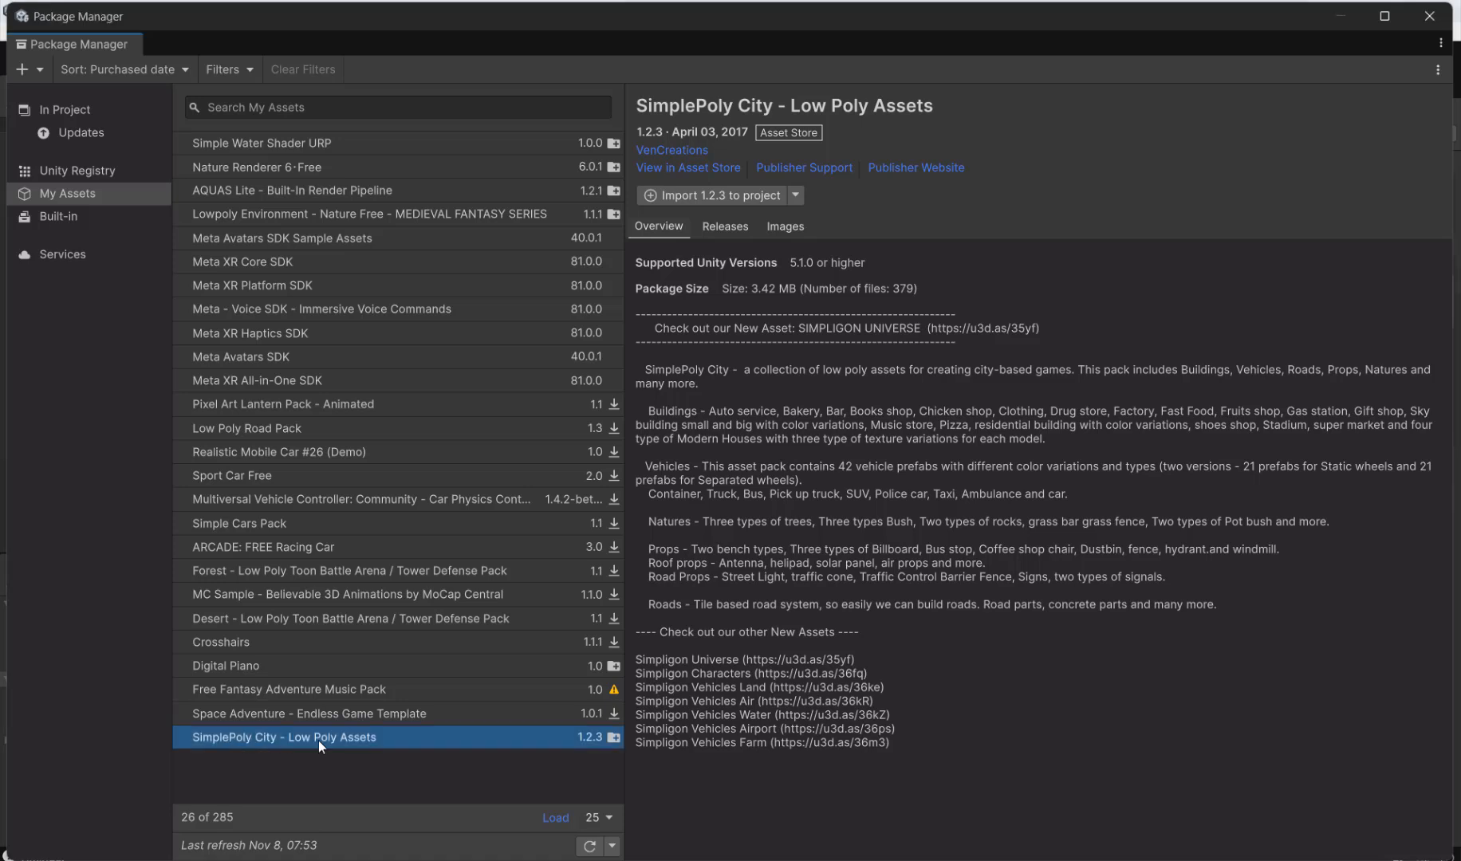
left_click(688, 200)
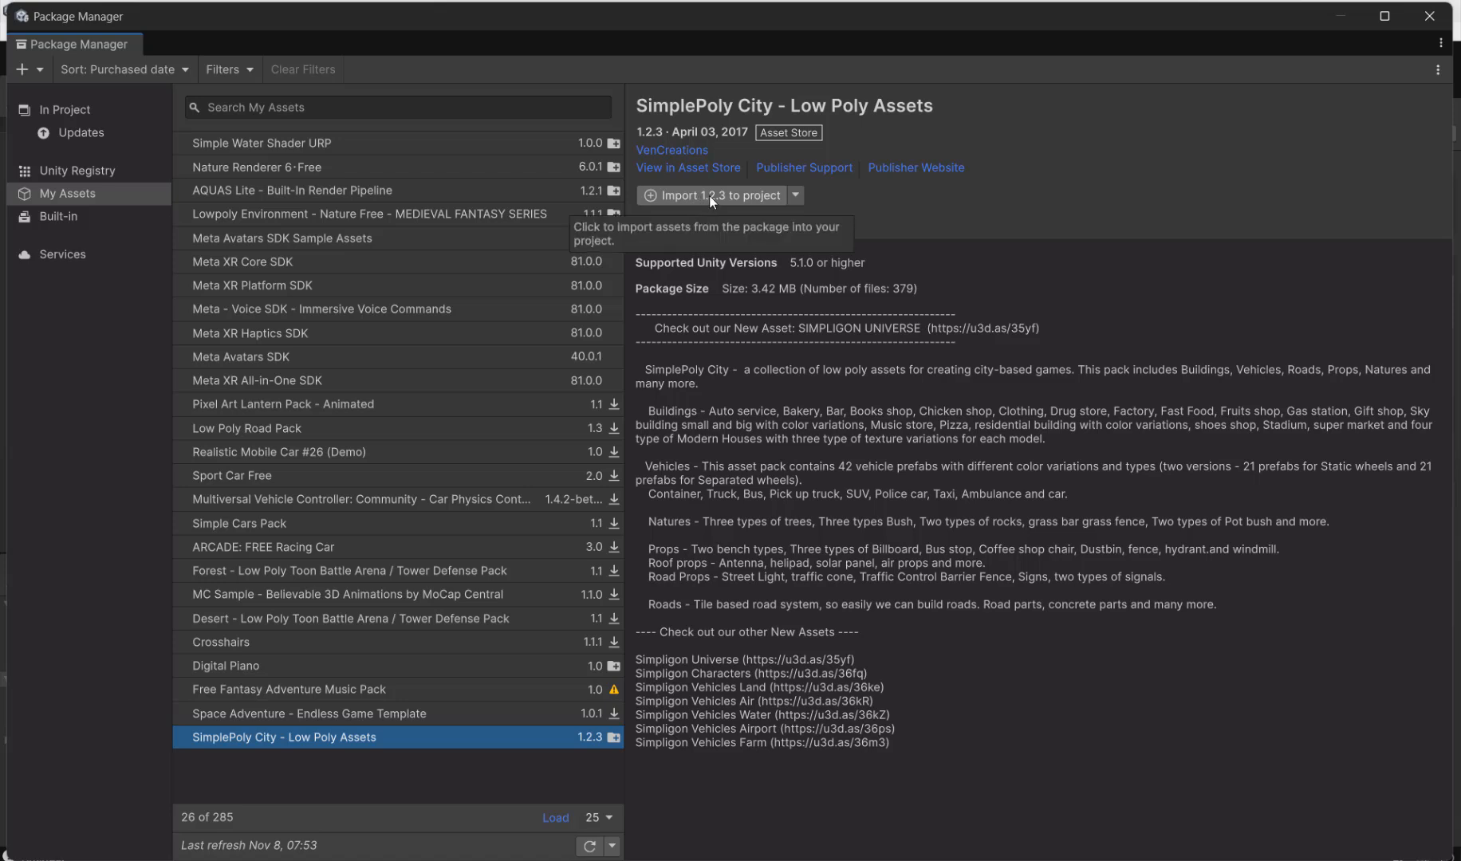
left_click(709, 195)
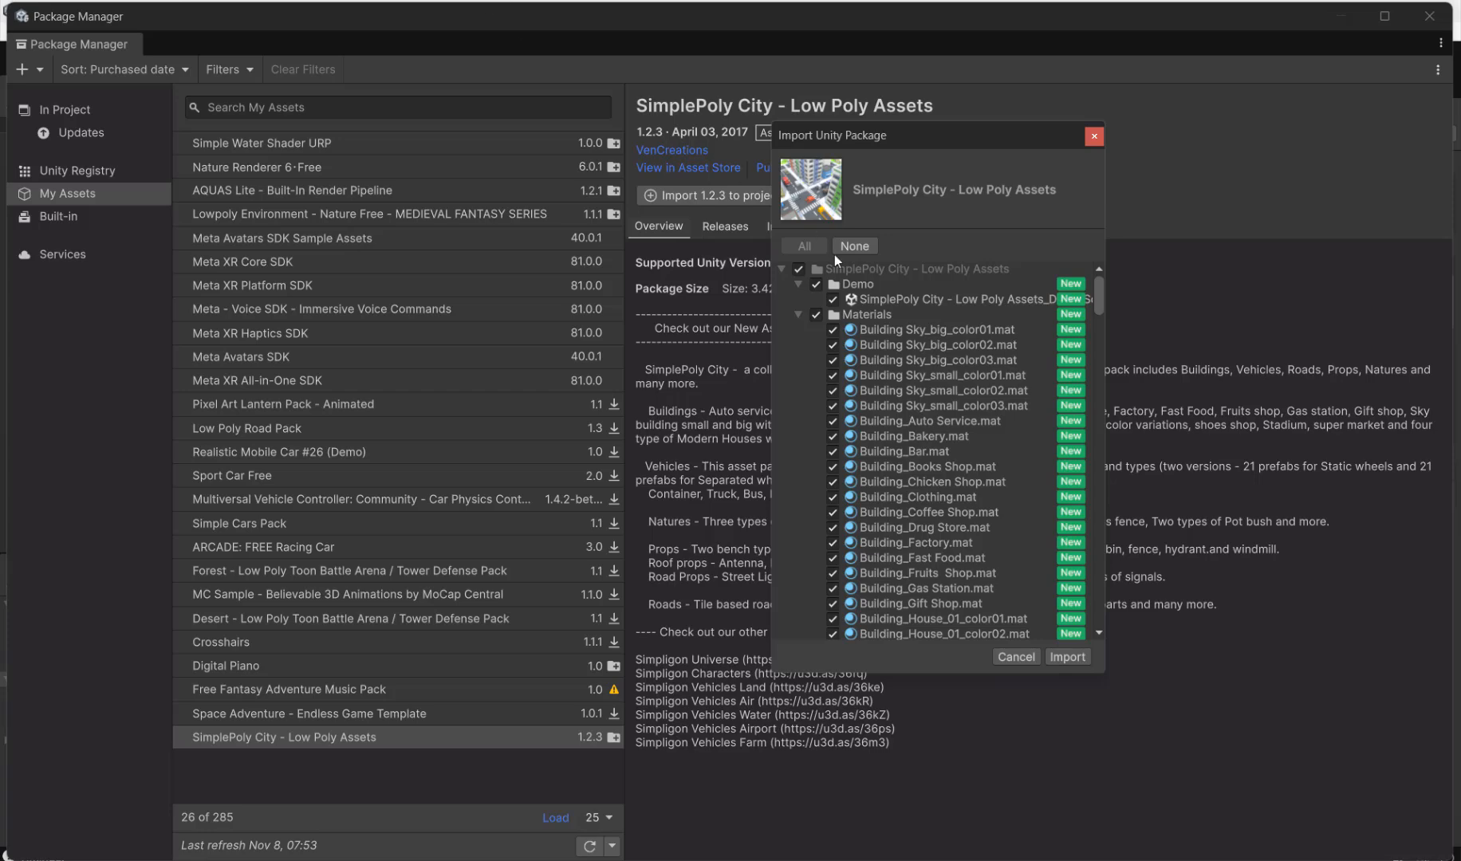
left_click(1067, 657)
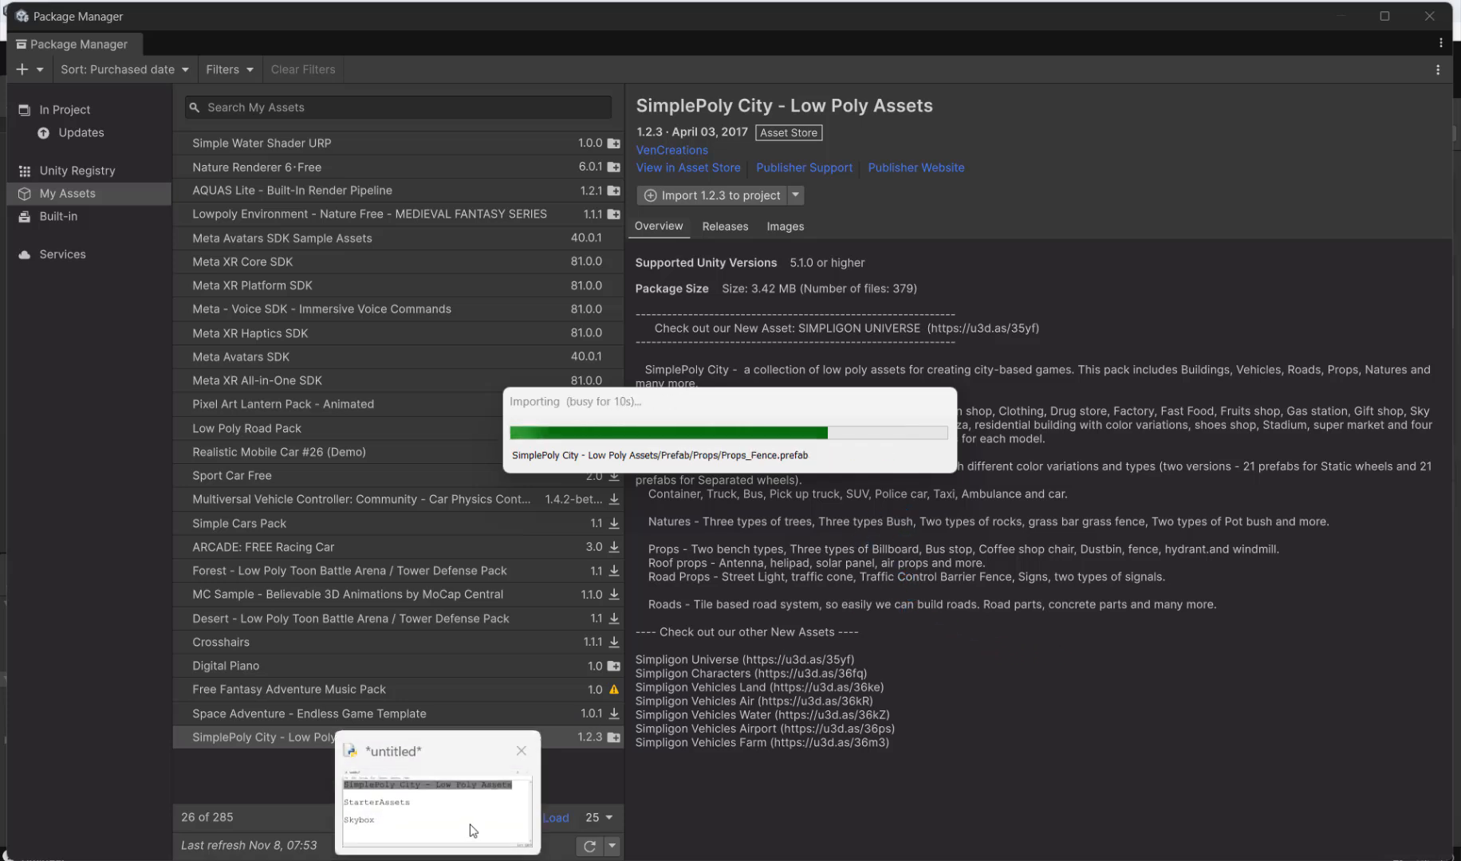
Step: Switch to the untitled notes window again and copy the asset name "StarterAssets"
left_click(528, 764)
left_click(627, 554)
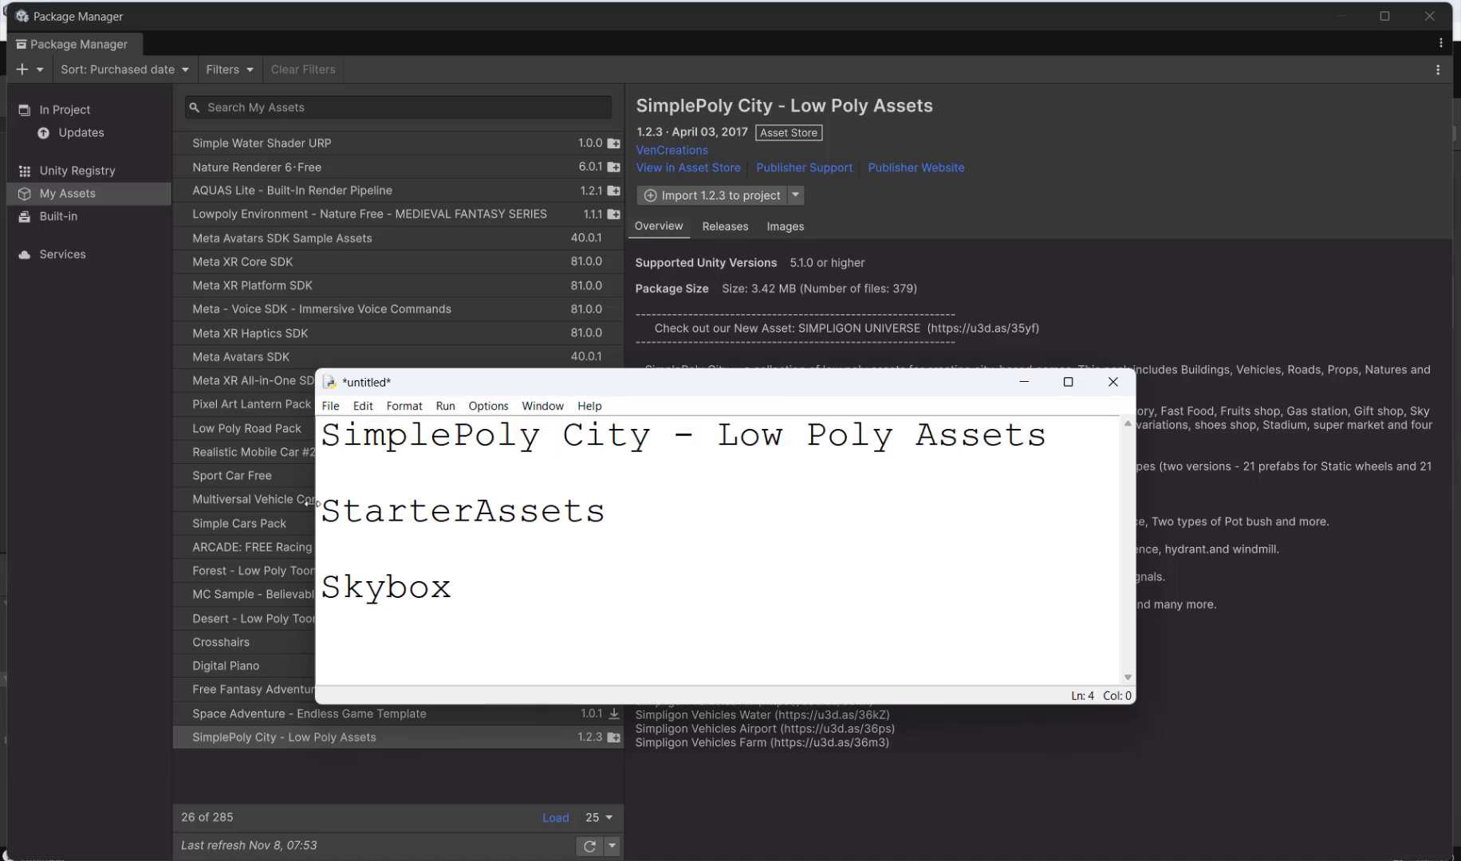
left_click_drag(619, 506, 327, 511)
key("ctrl+c")
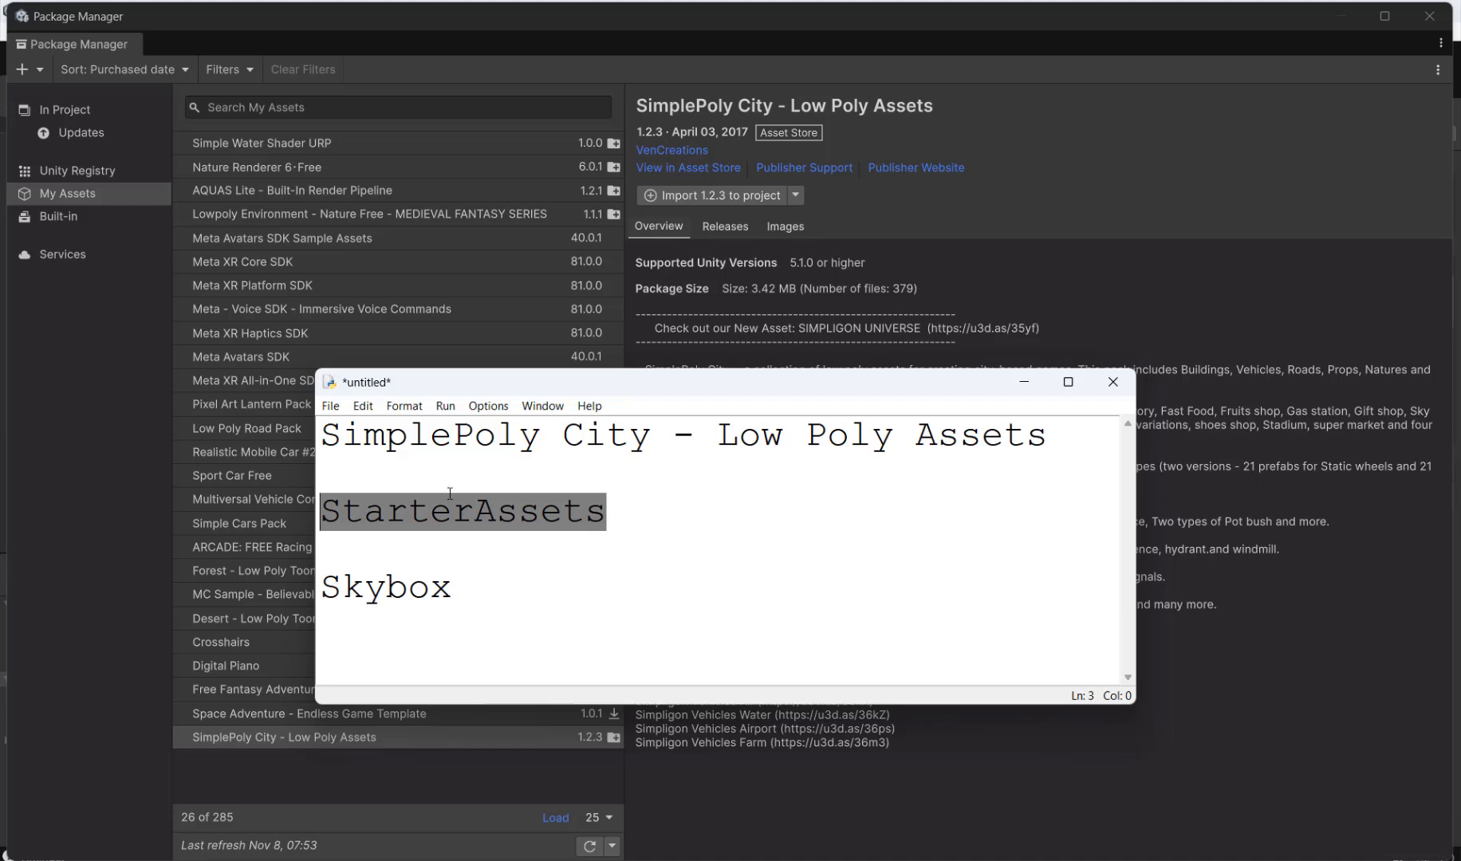
left_click(1023, 308)
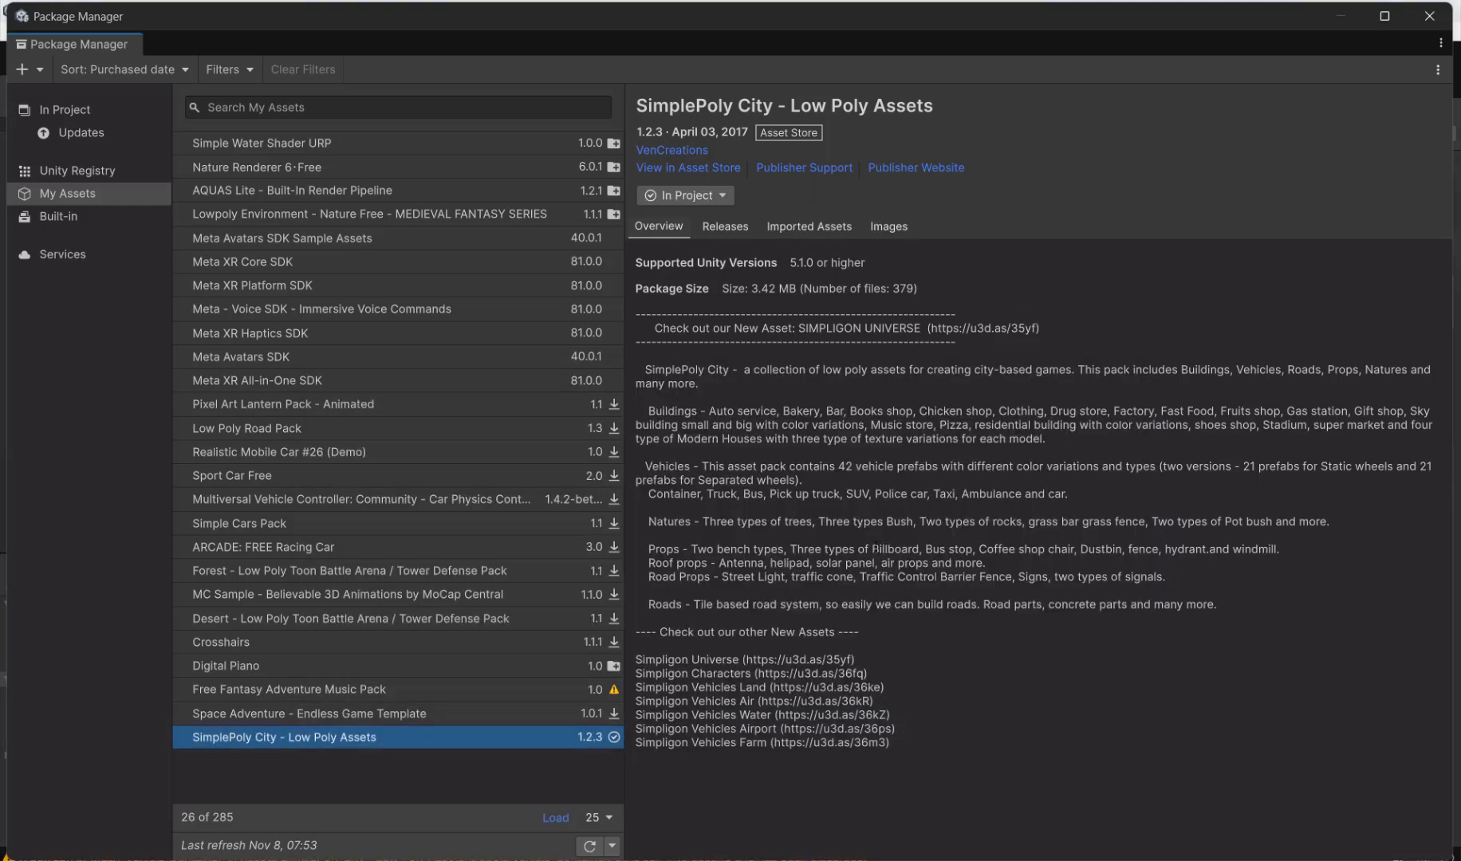
Step: Return to the Asset Store in the browser, search for "StarterAssets" and look through the matching packages
left_click(786, 540)
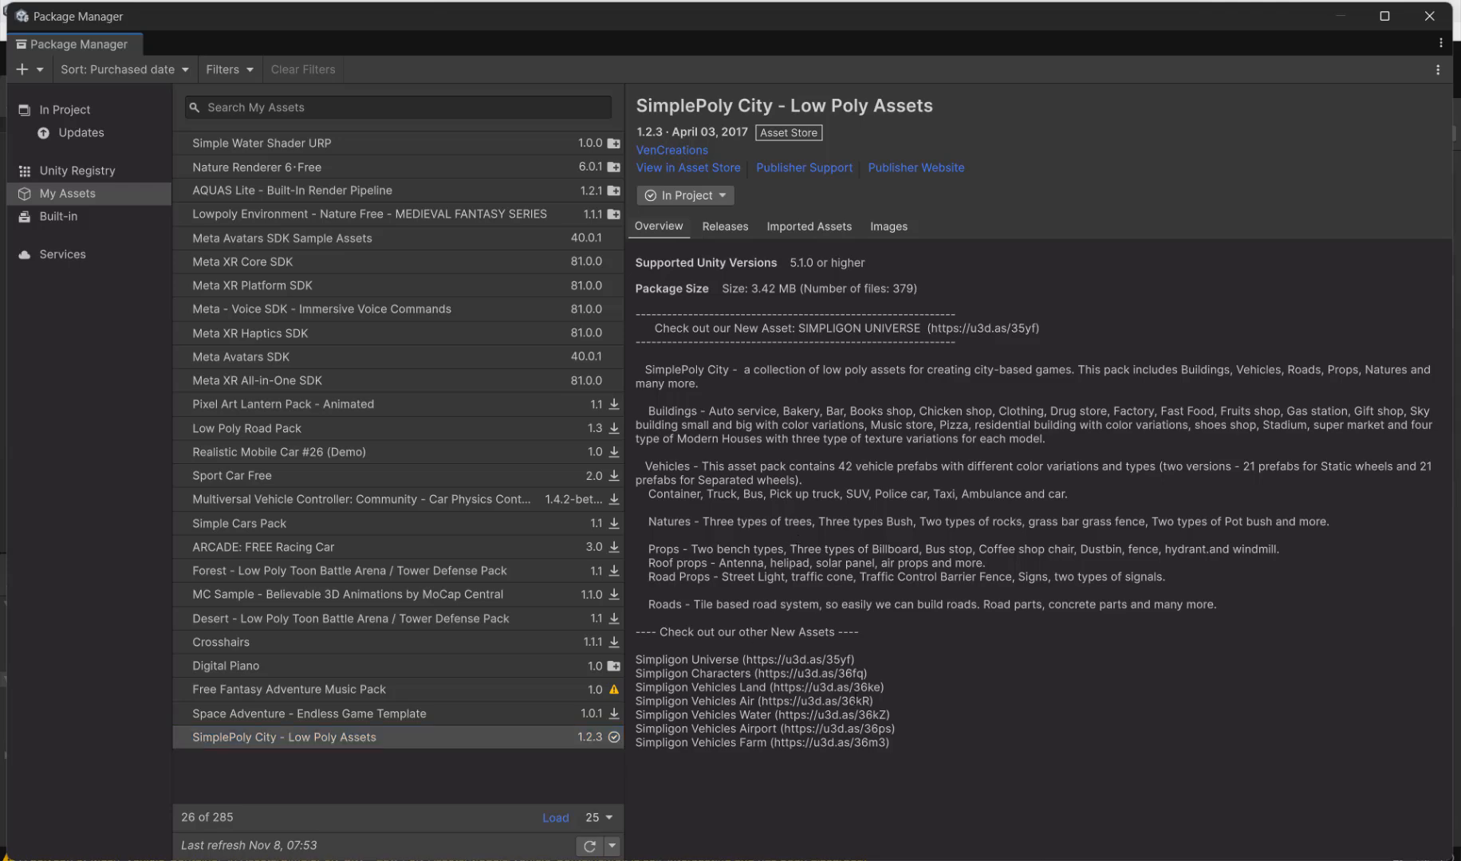
key("alt+Tab")
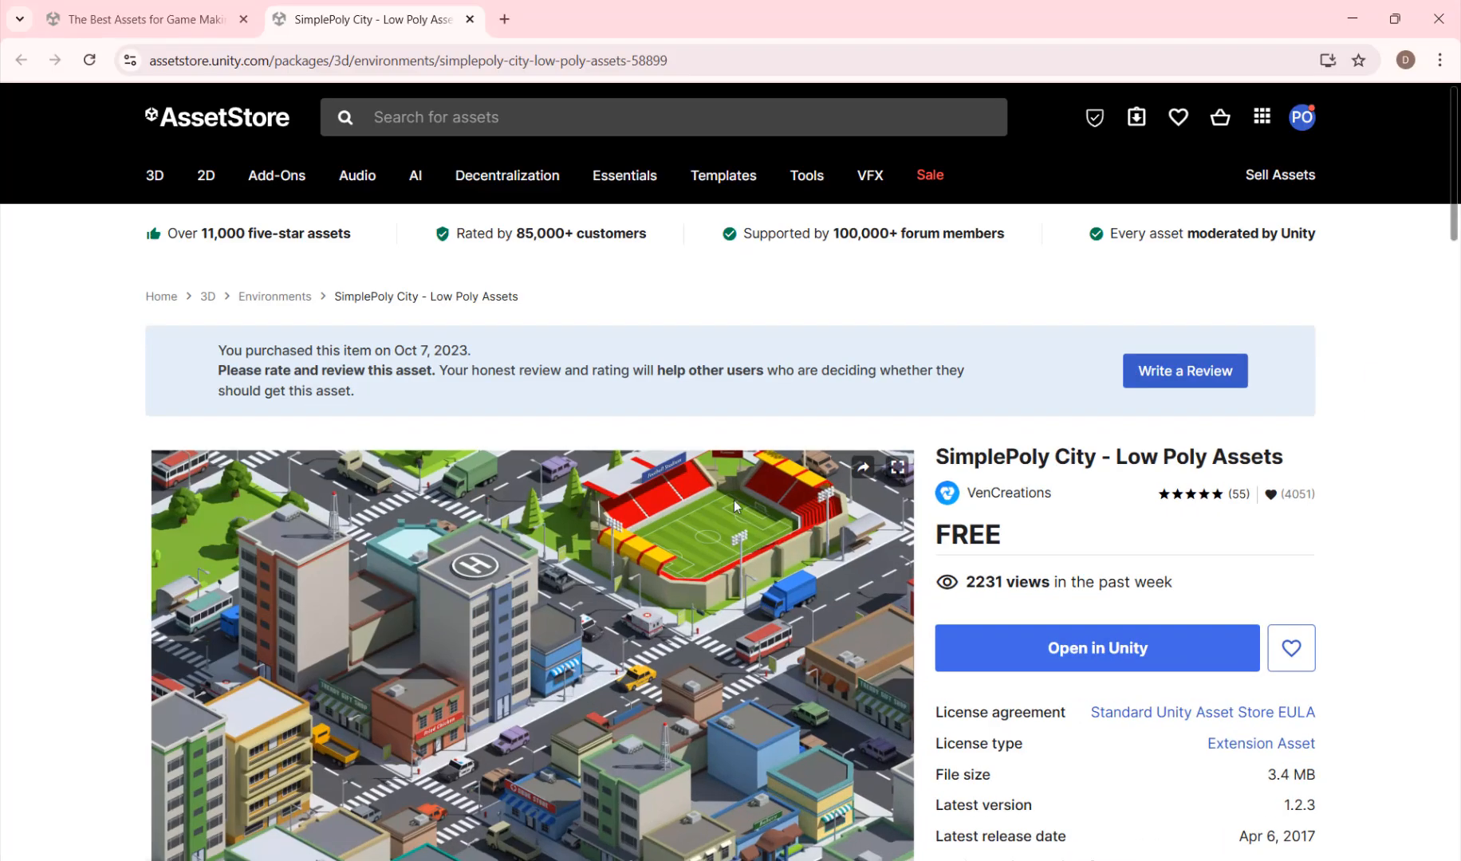
left_click(524, 117)
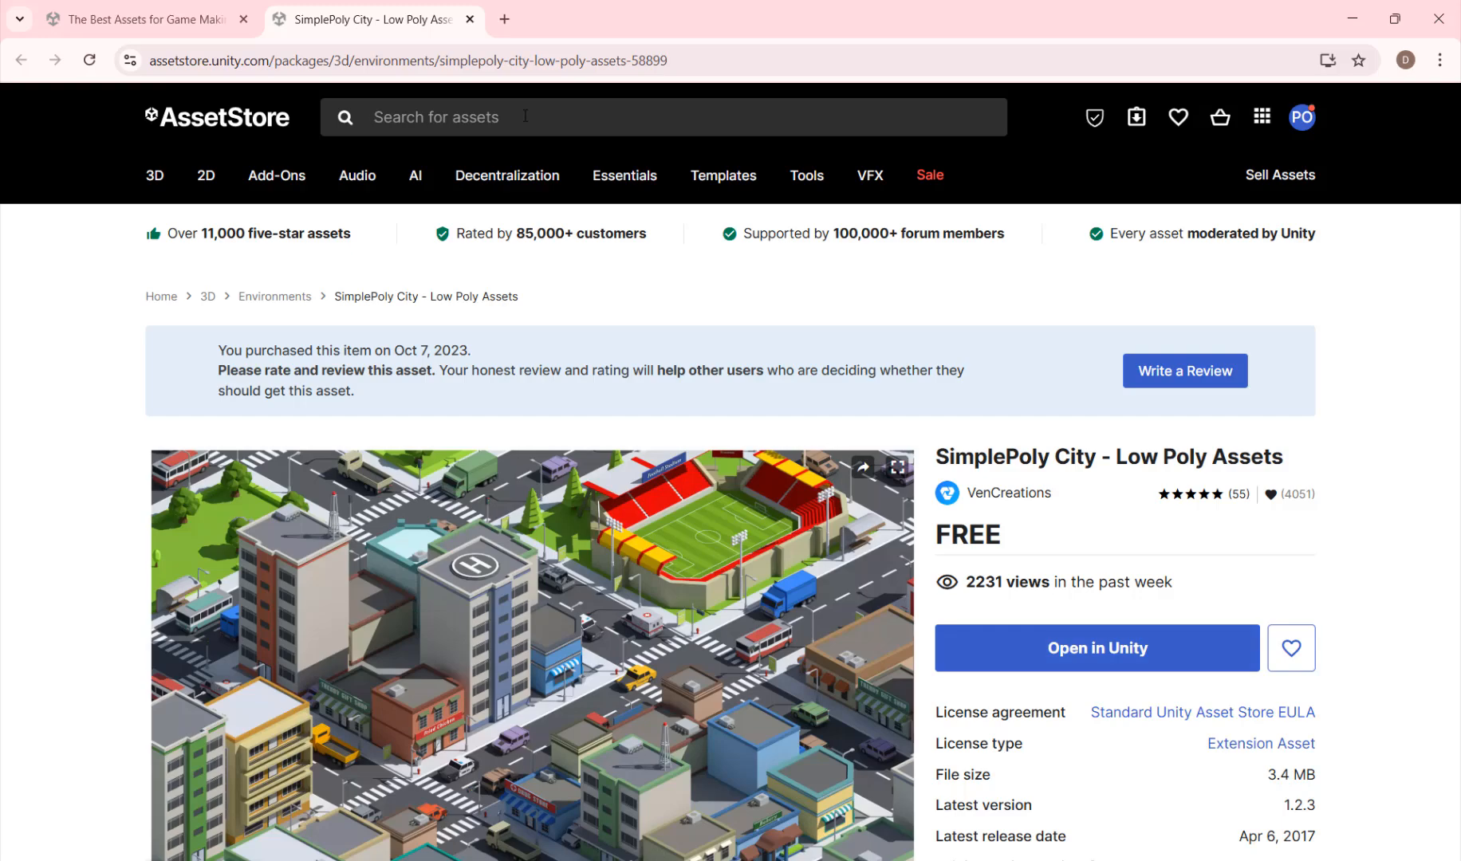
key("ctrl+v")
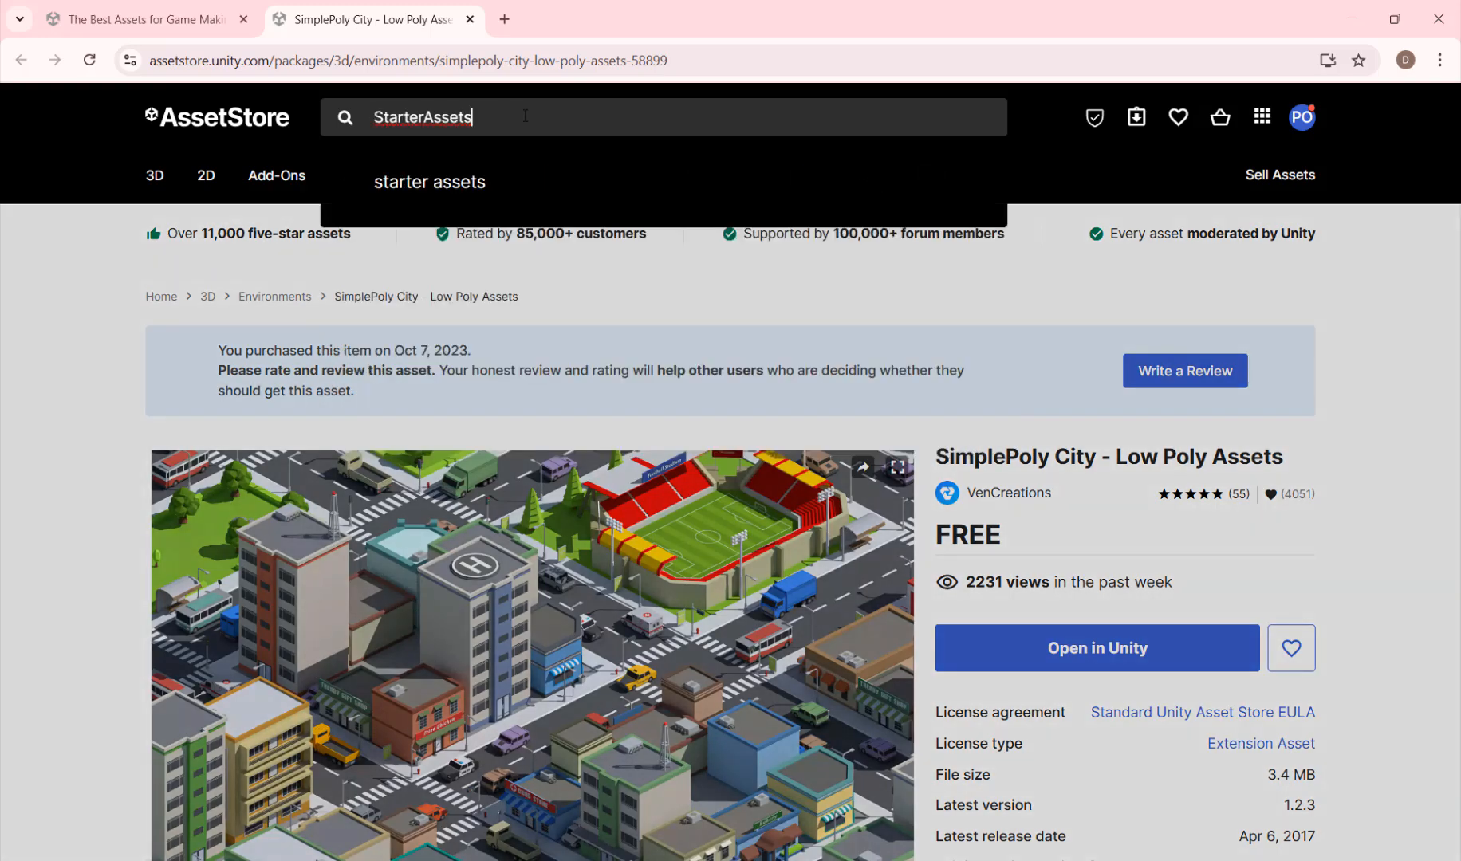
key("Return")
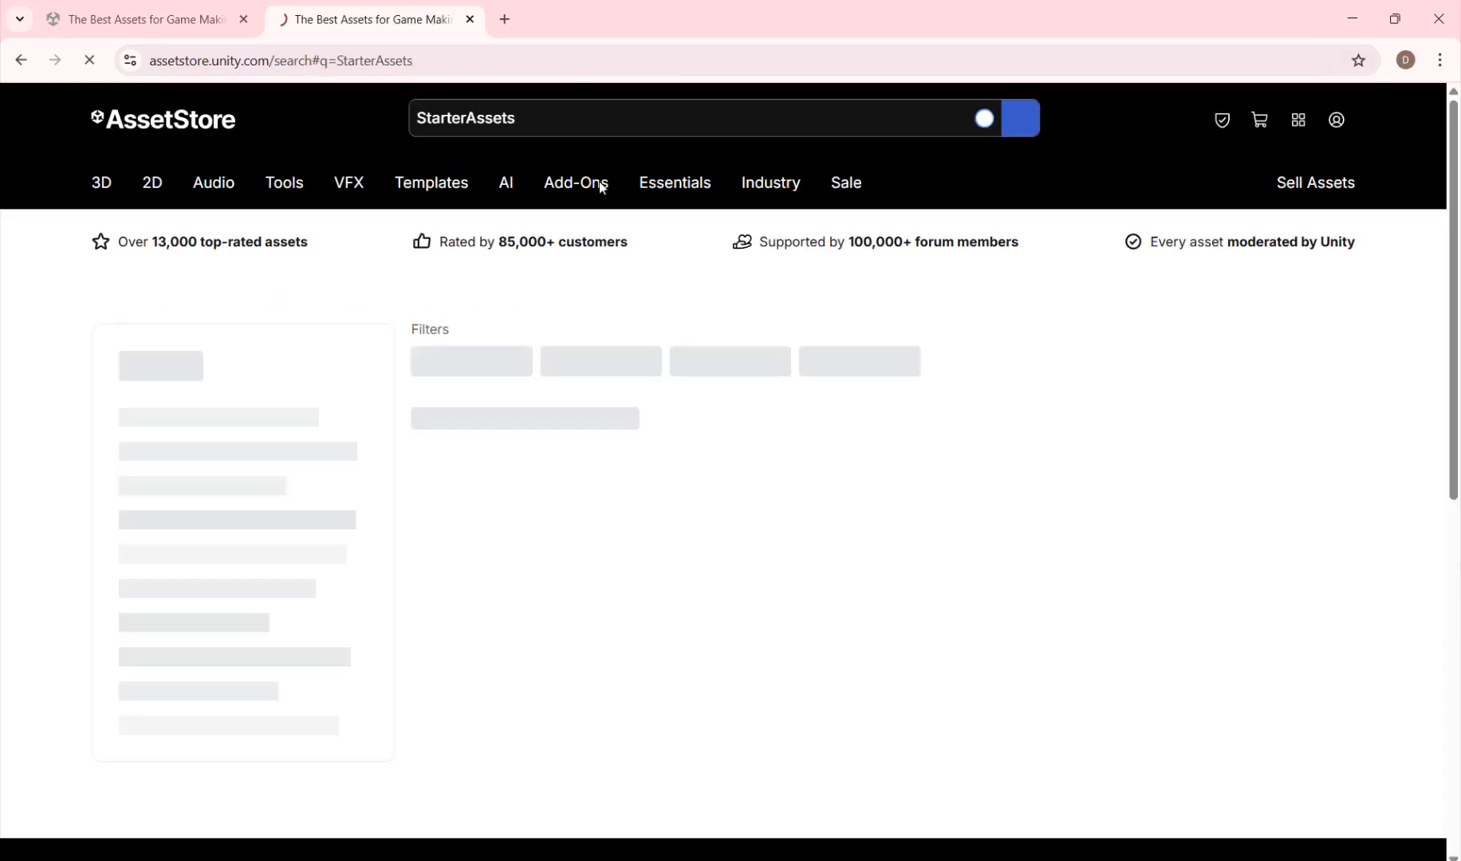
mouse_move(675, 183)
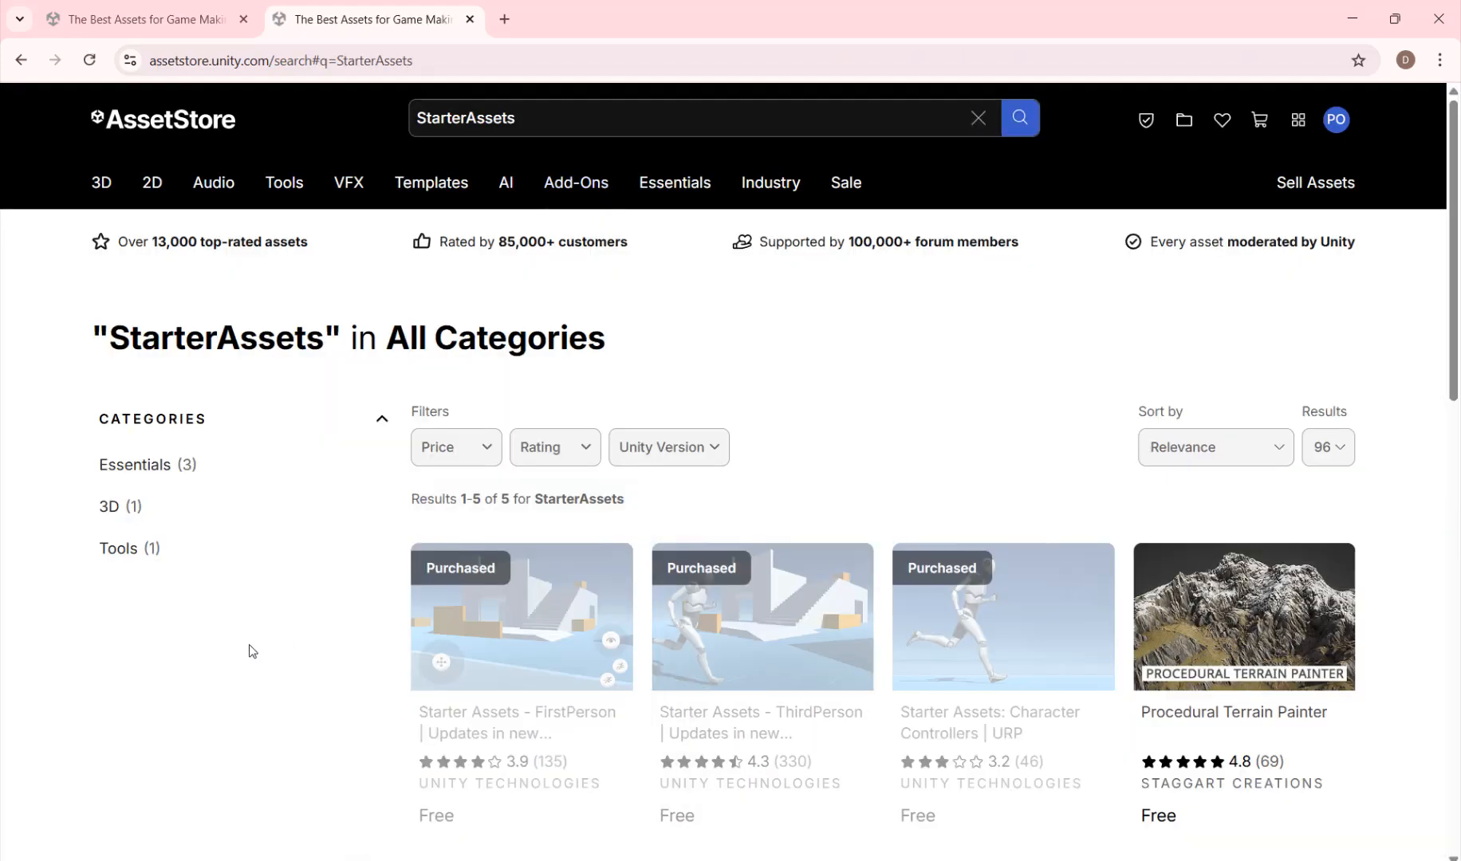
scroll(1030, 425, "down", 1)
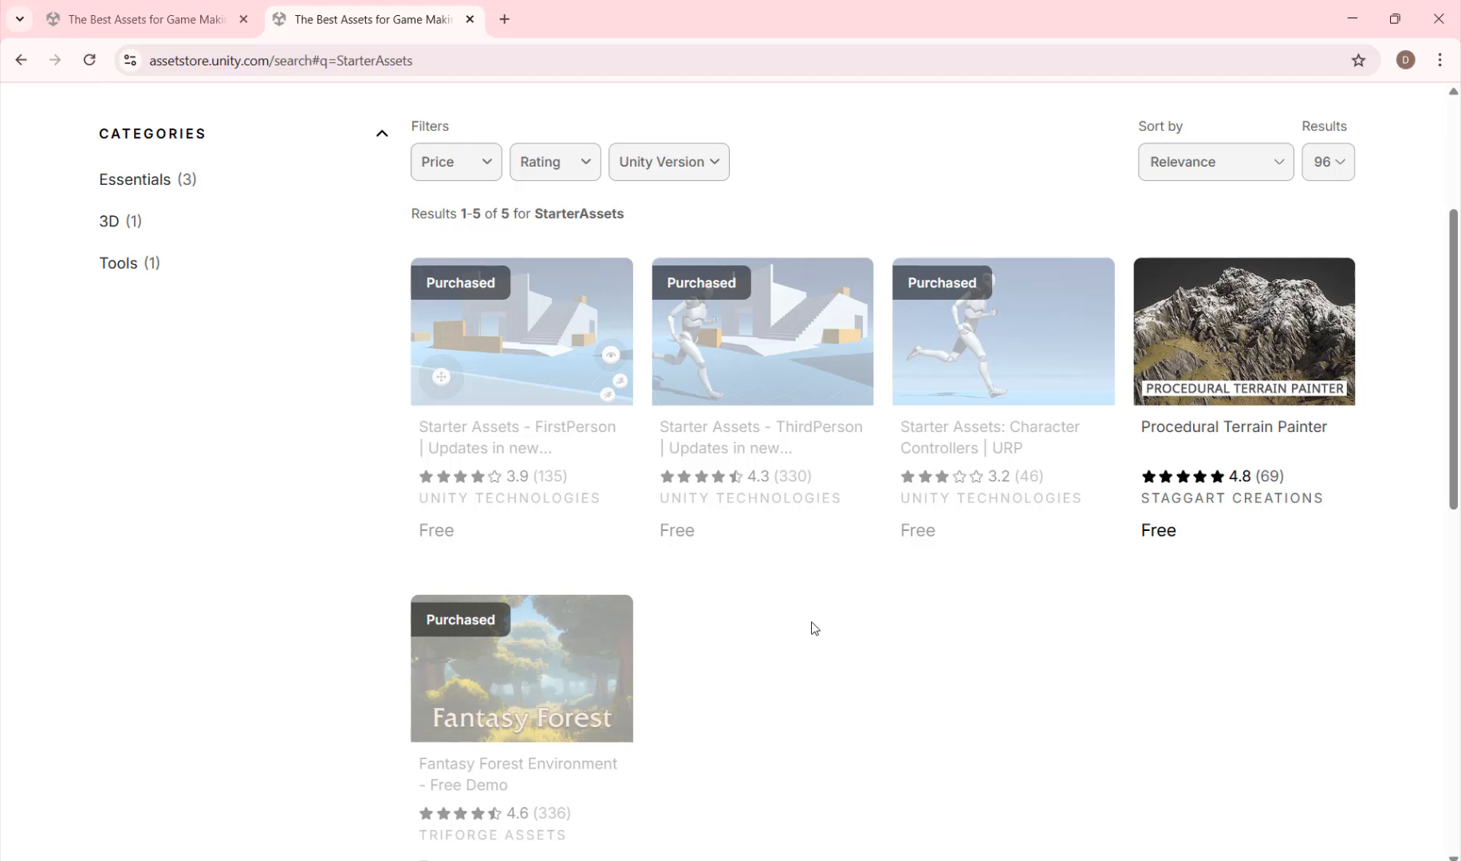
Step: Open the Starter Assets - FirstPerson package page and send the package to the Unity Editor
left_click(550, 328)
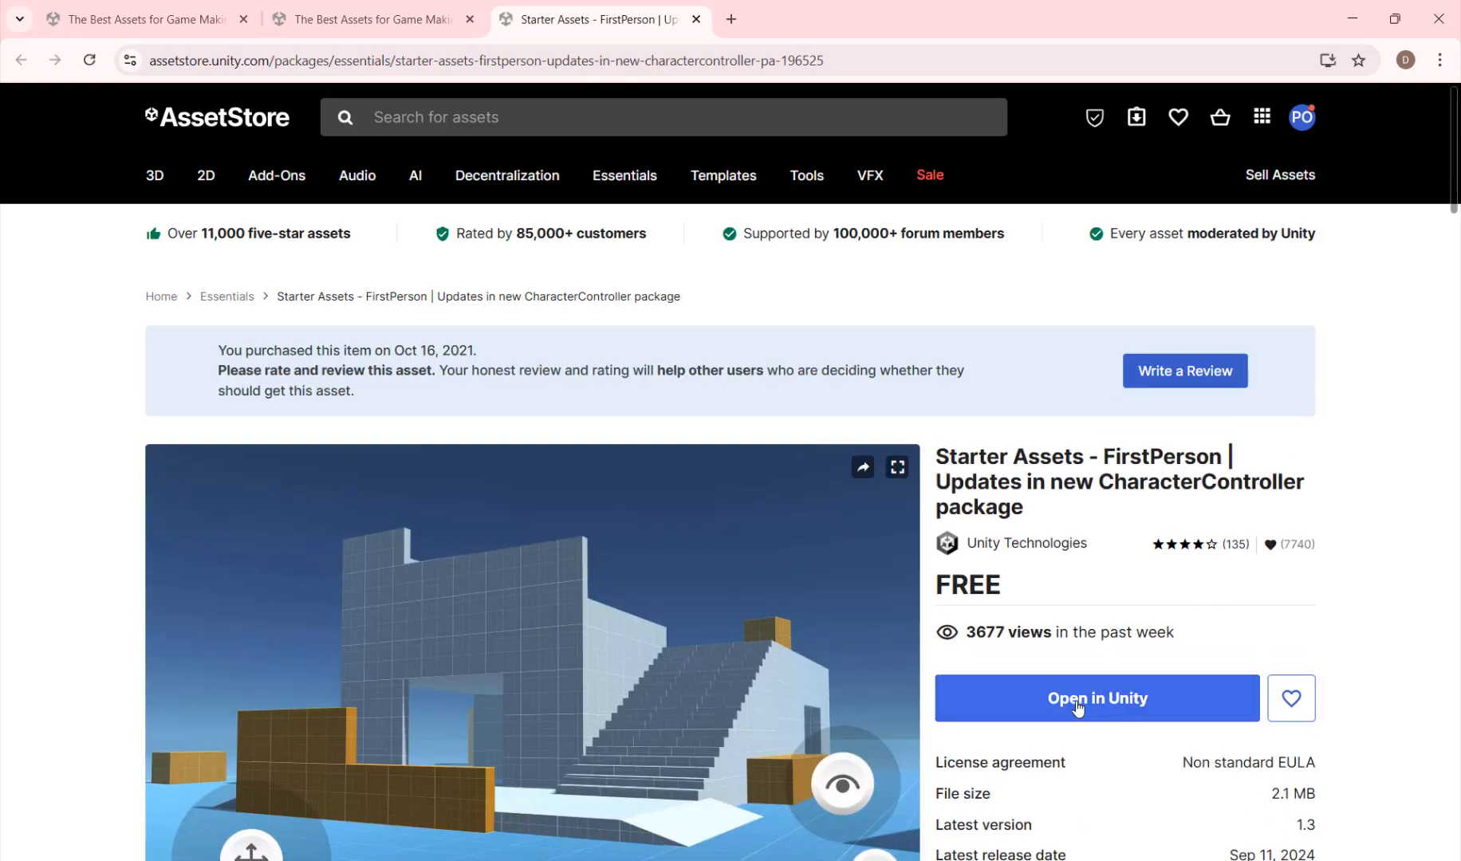
left_click(1076, 706)
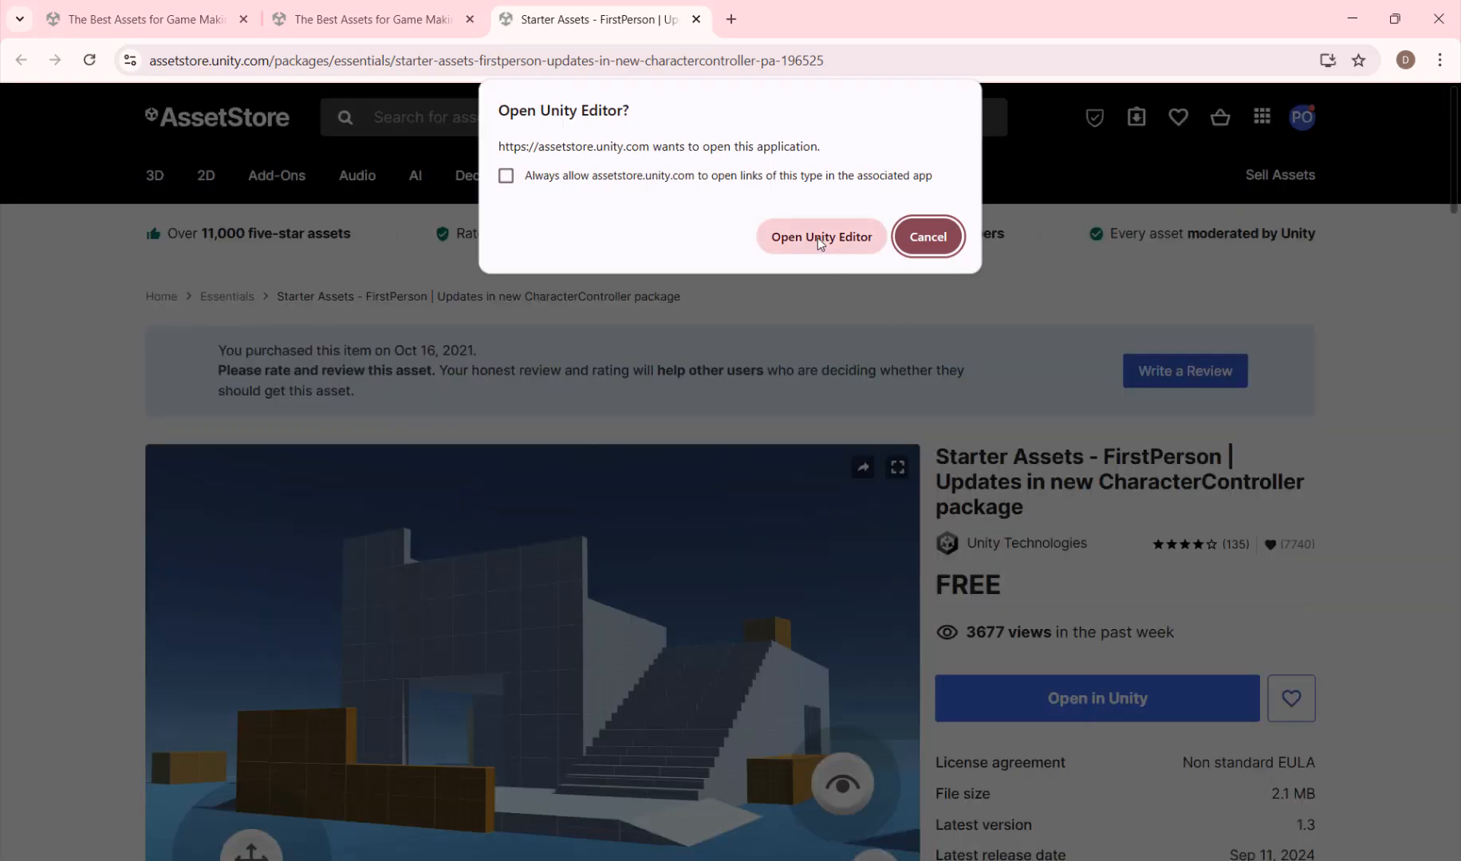
left_click(817, 238)
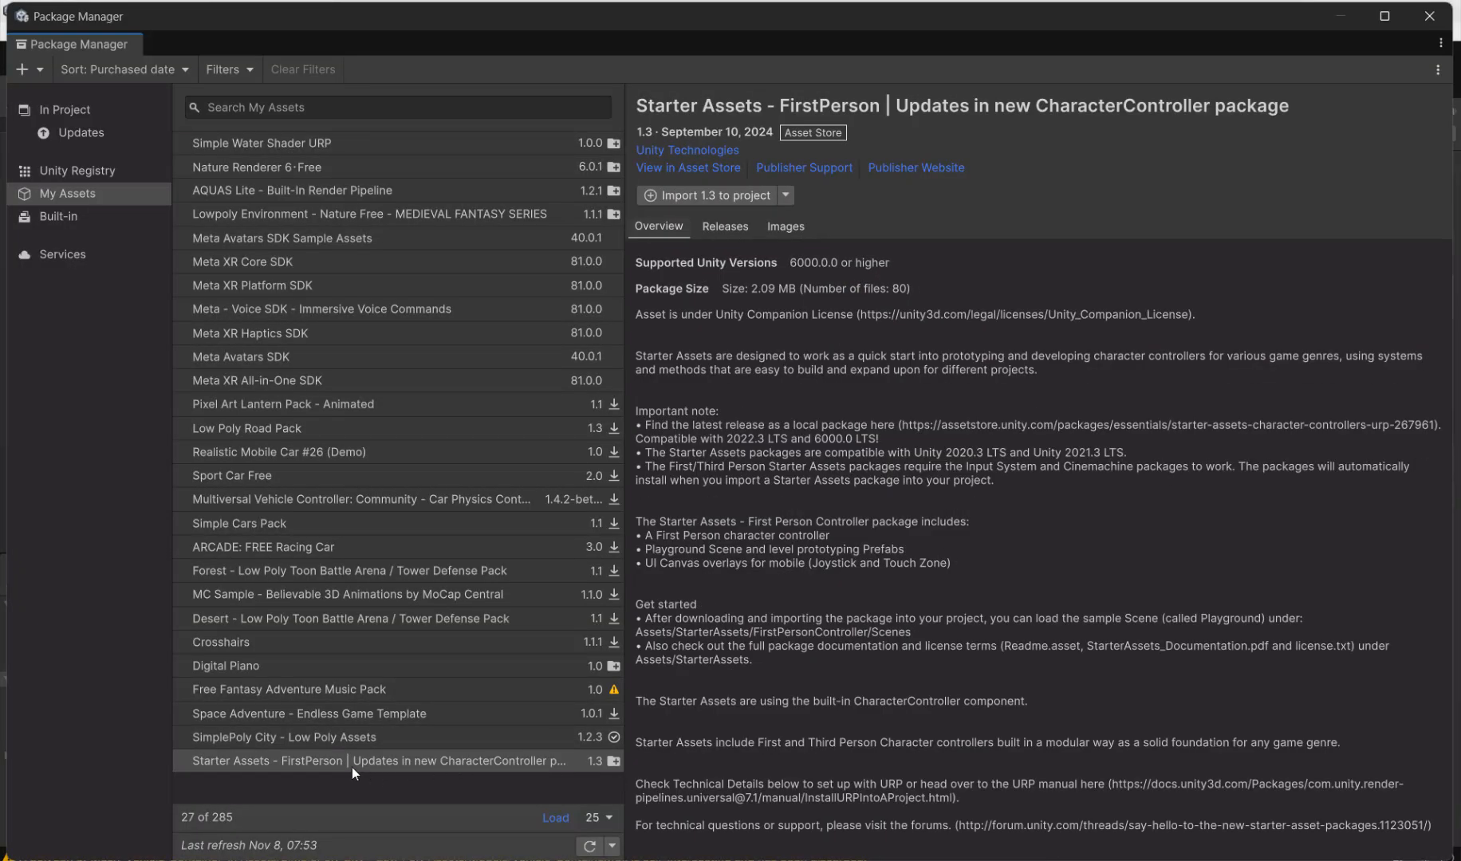
Step: Import all files of Starter Assets - FirstPerson version 1.3 into the project, installing or upgrading its package dependencies
left_click(308, 764)
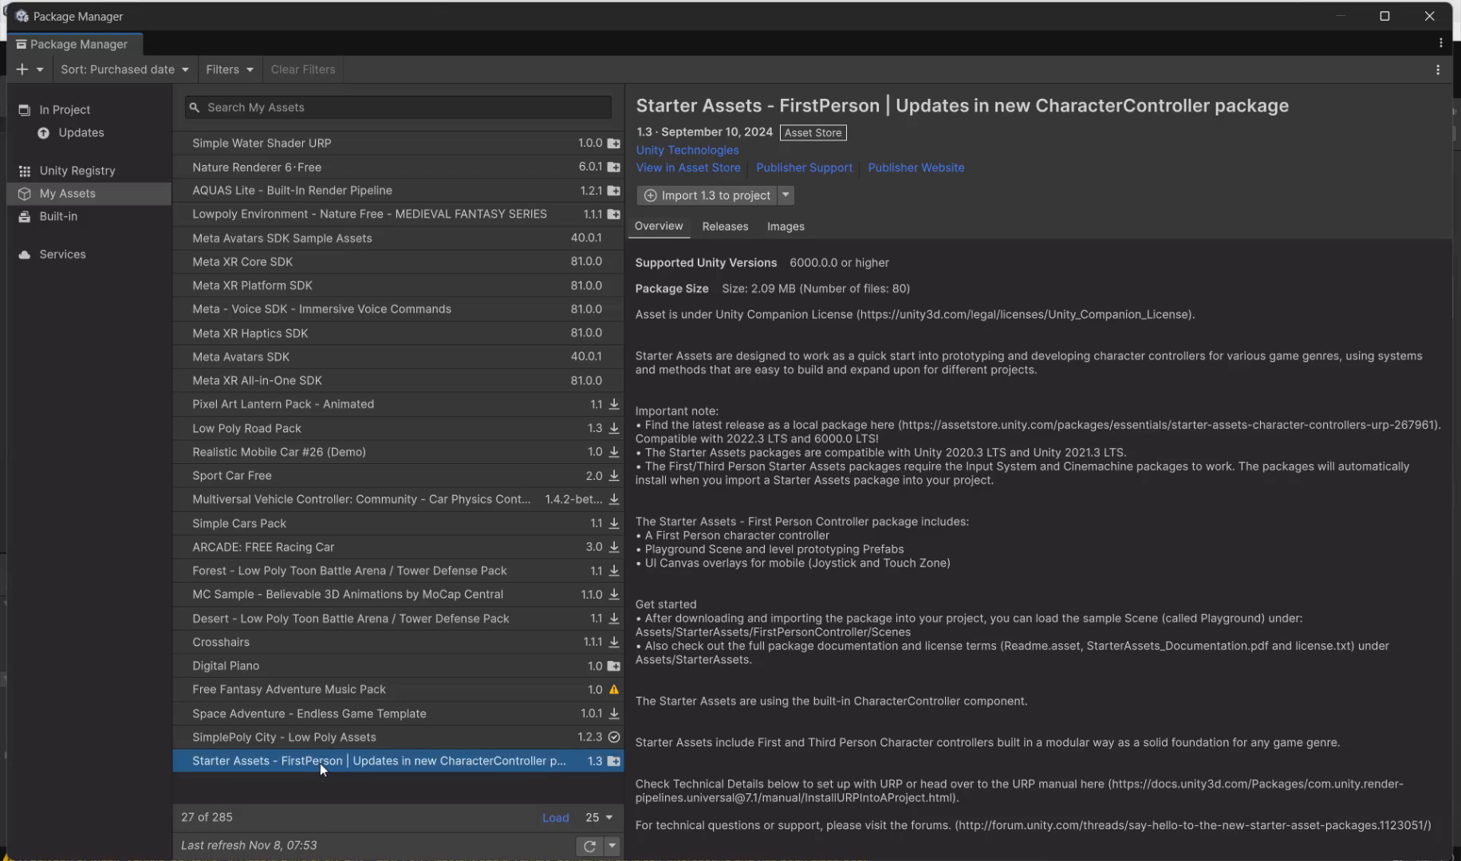
left_click(702, 195)
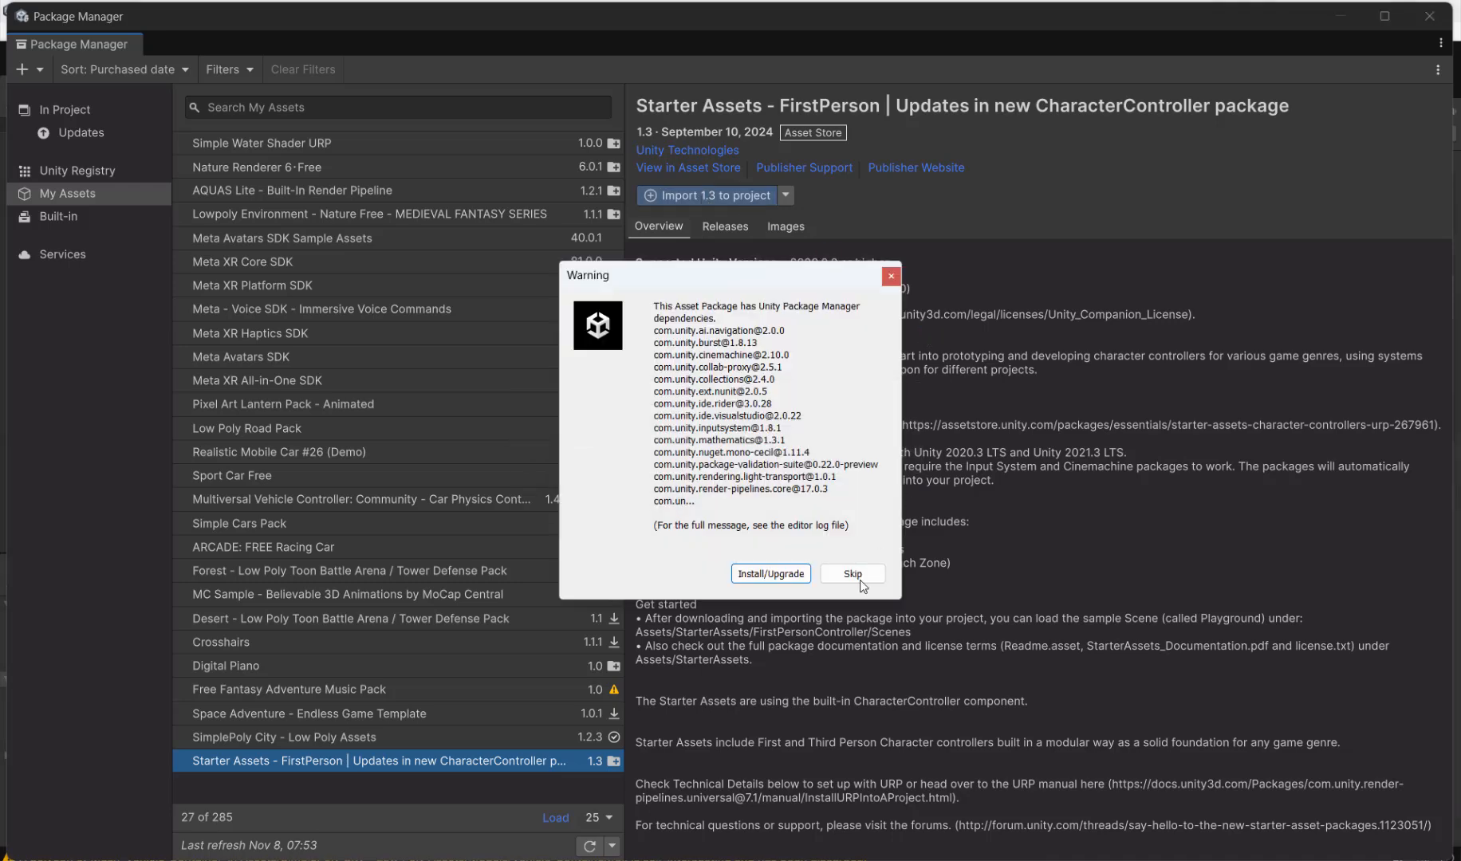
left_click(763, 576)
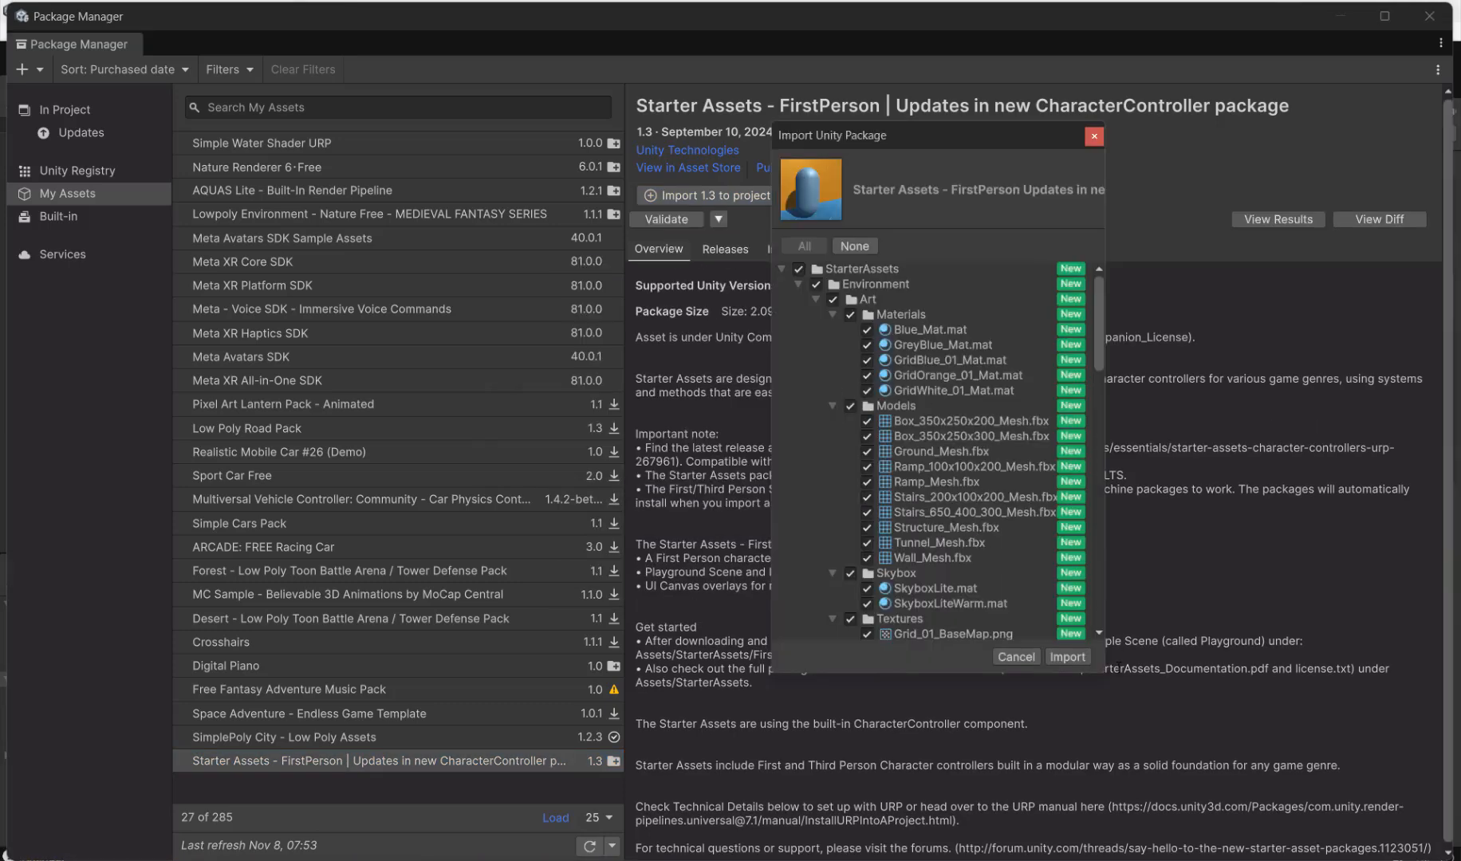
left_click(1068, 658)
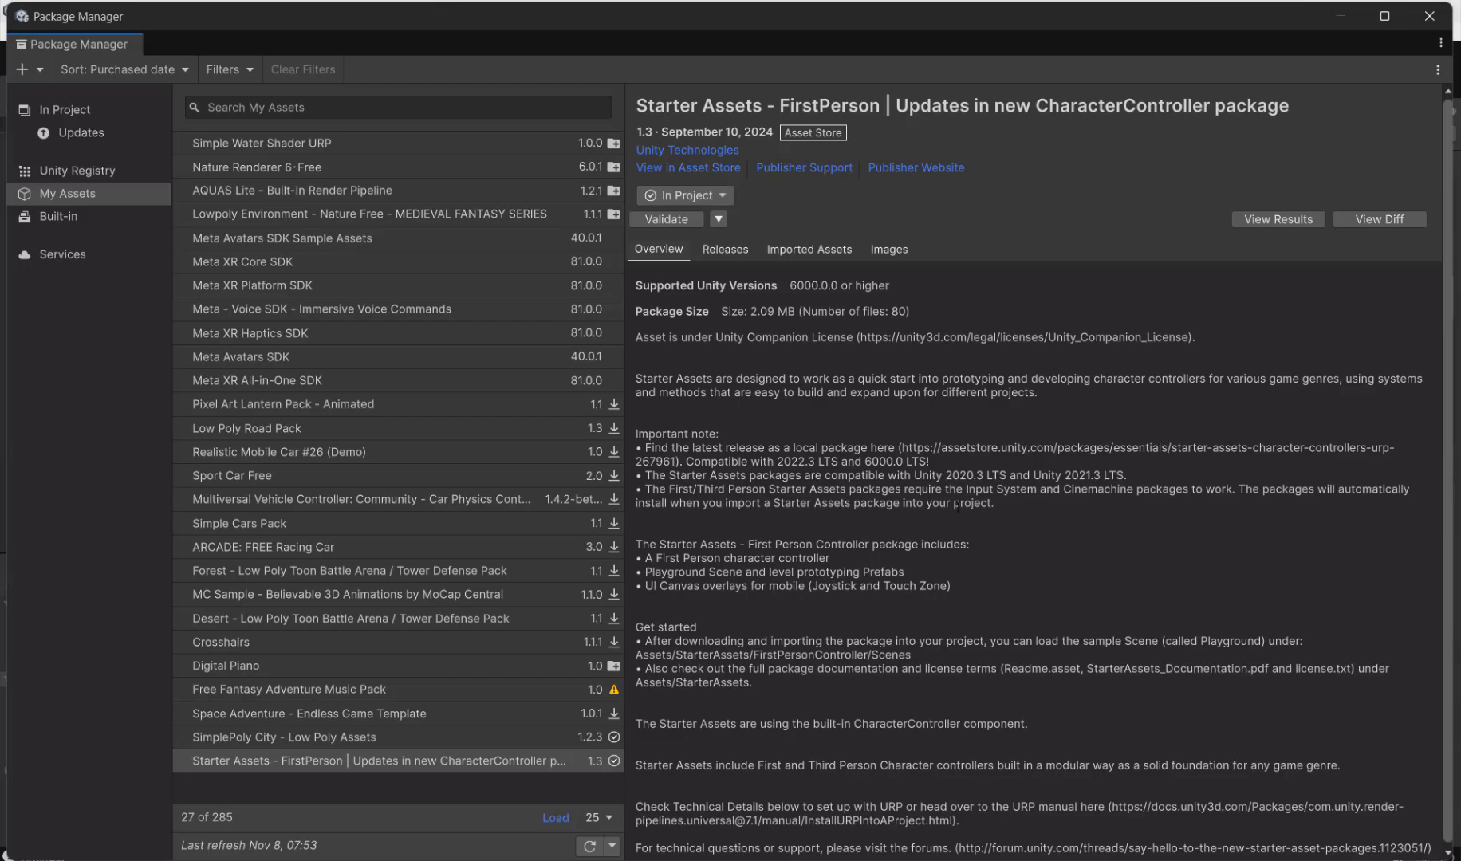
Step: Switch to the untitled notes window and copy the asset name "Skybox"
key("alt+Tab")
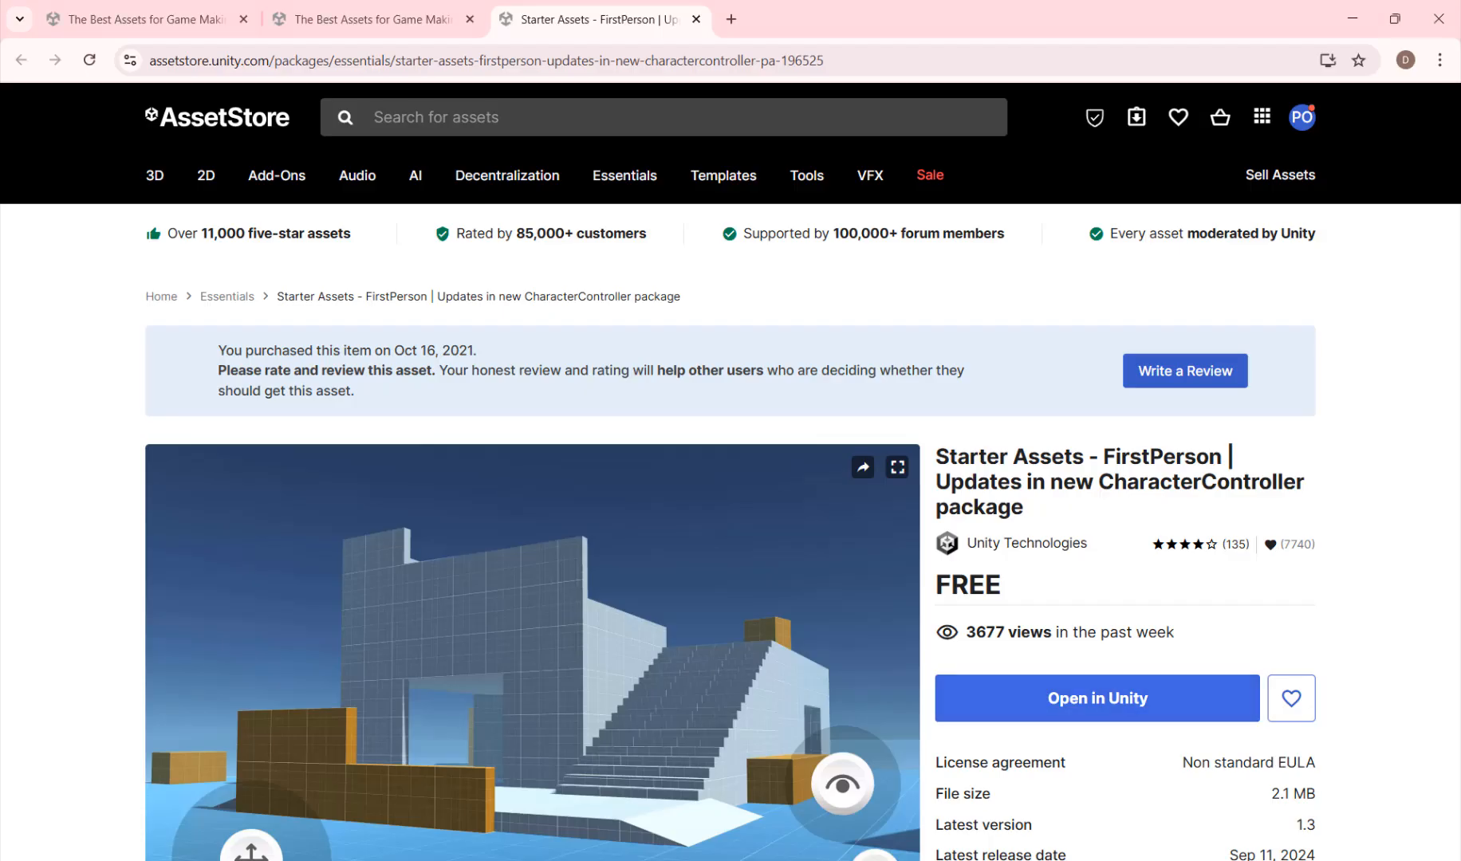
mouse_move(437, 859)
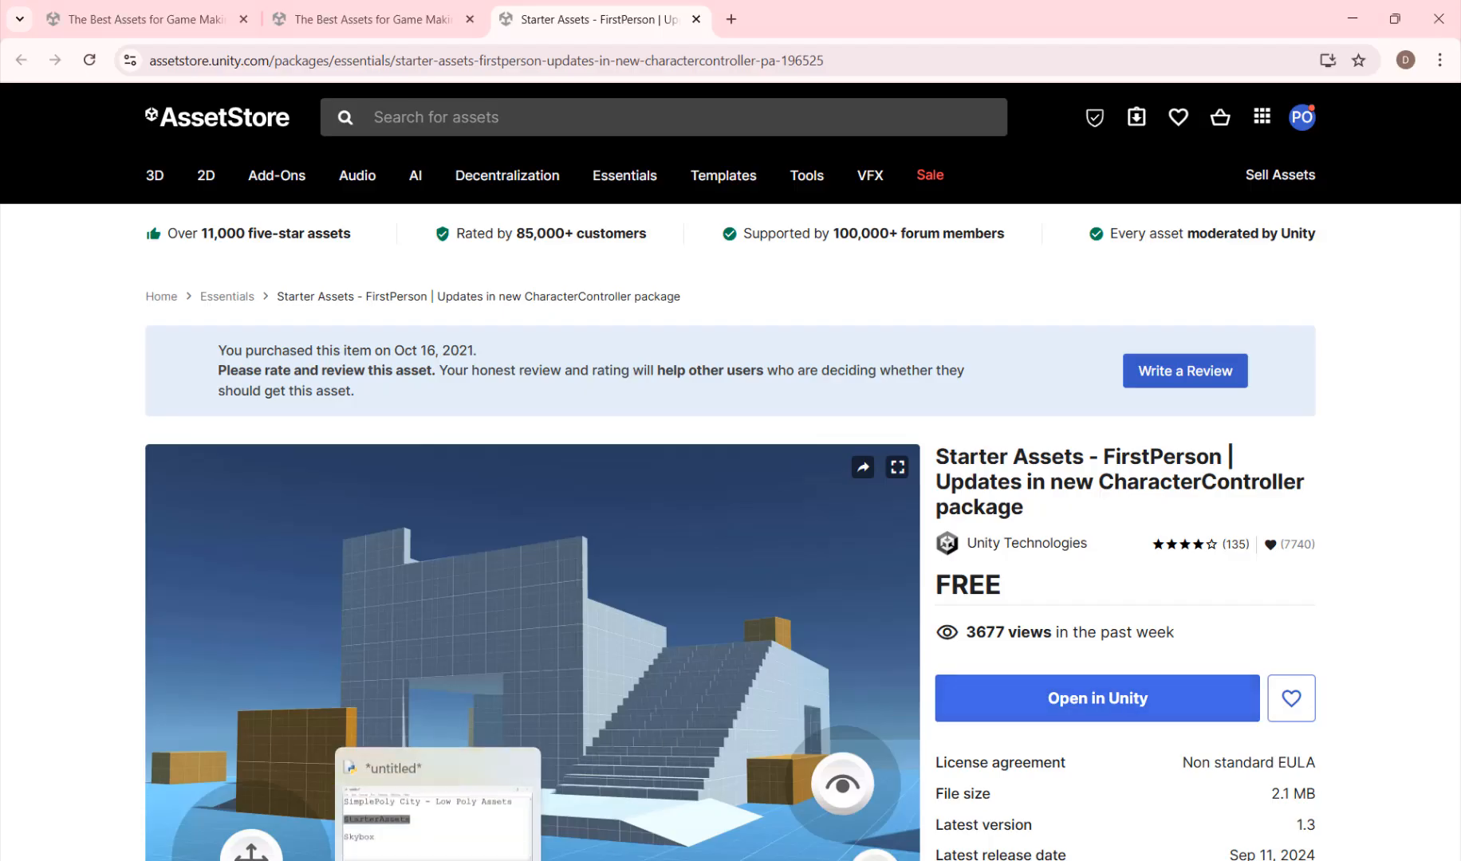
left_click(429, 823)
left_click_drag(476, 588, 329, 588)
key("ctrl+c")
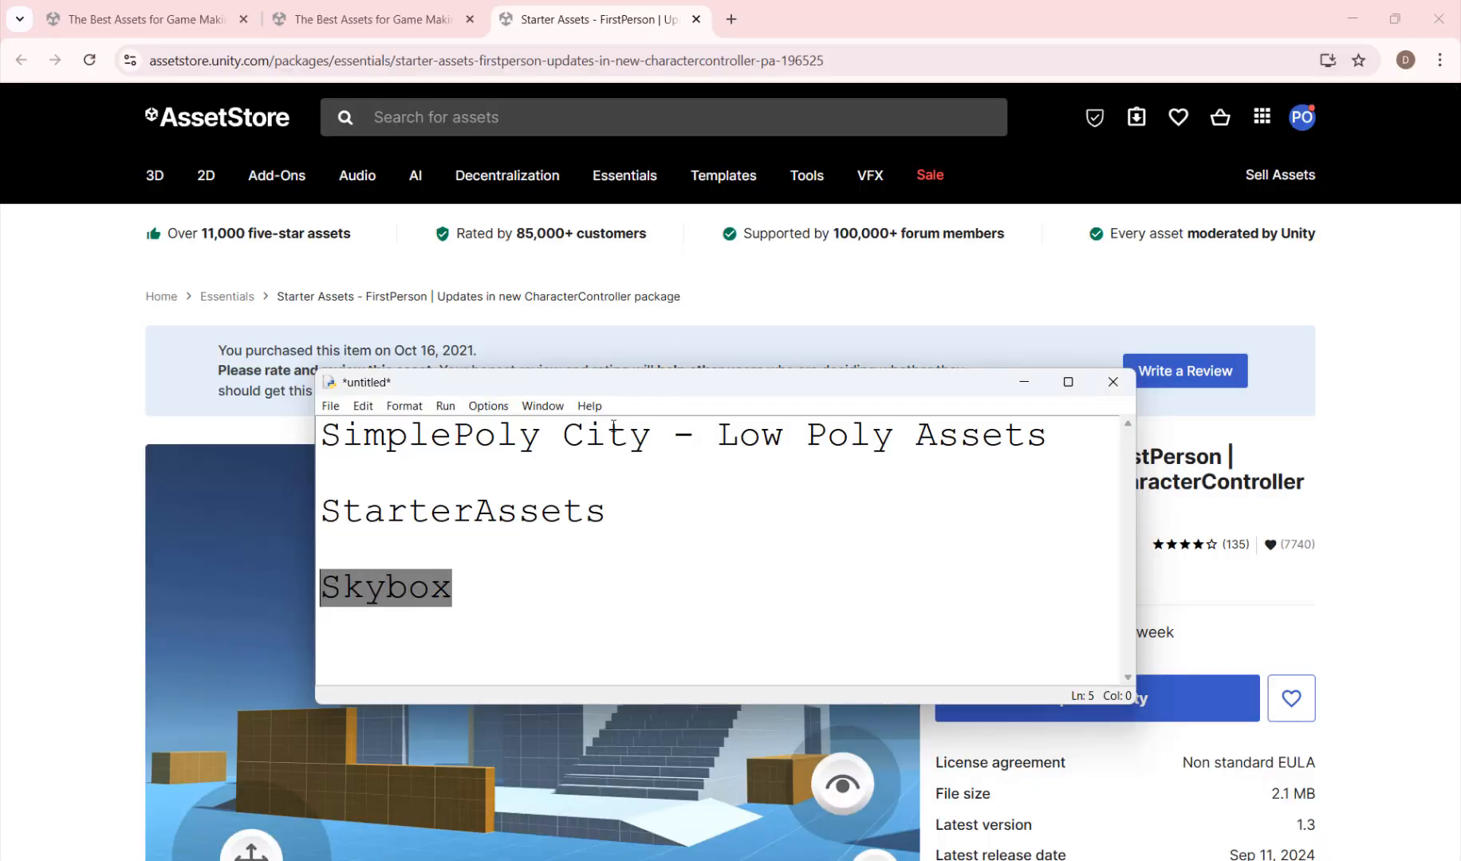
Step: Return to the Asset Store in the browser, search for "Skybox" and view the matching packages
left_click(584, 117)
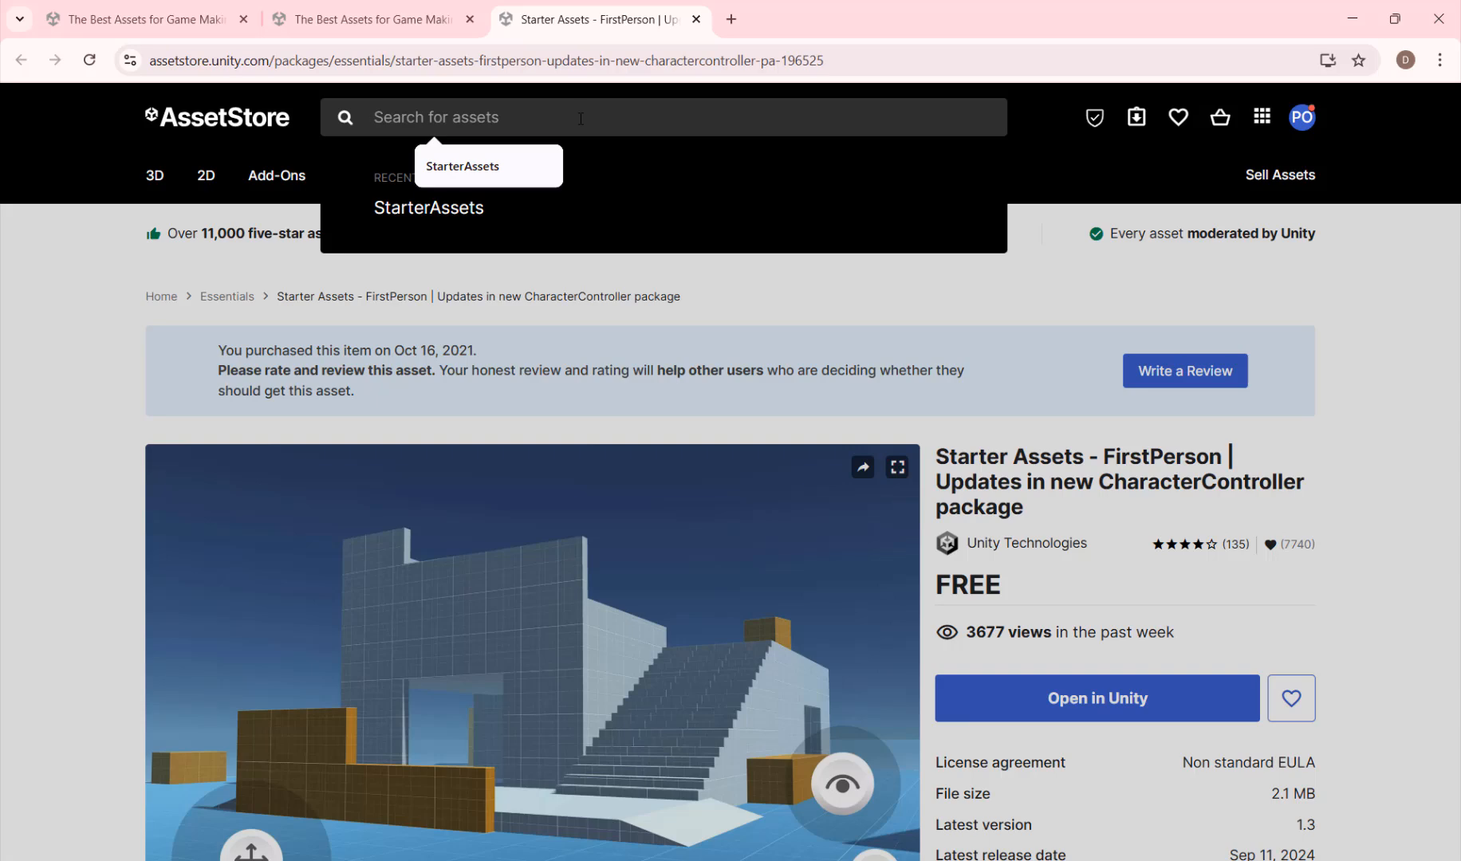
key("ctrl+v")
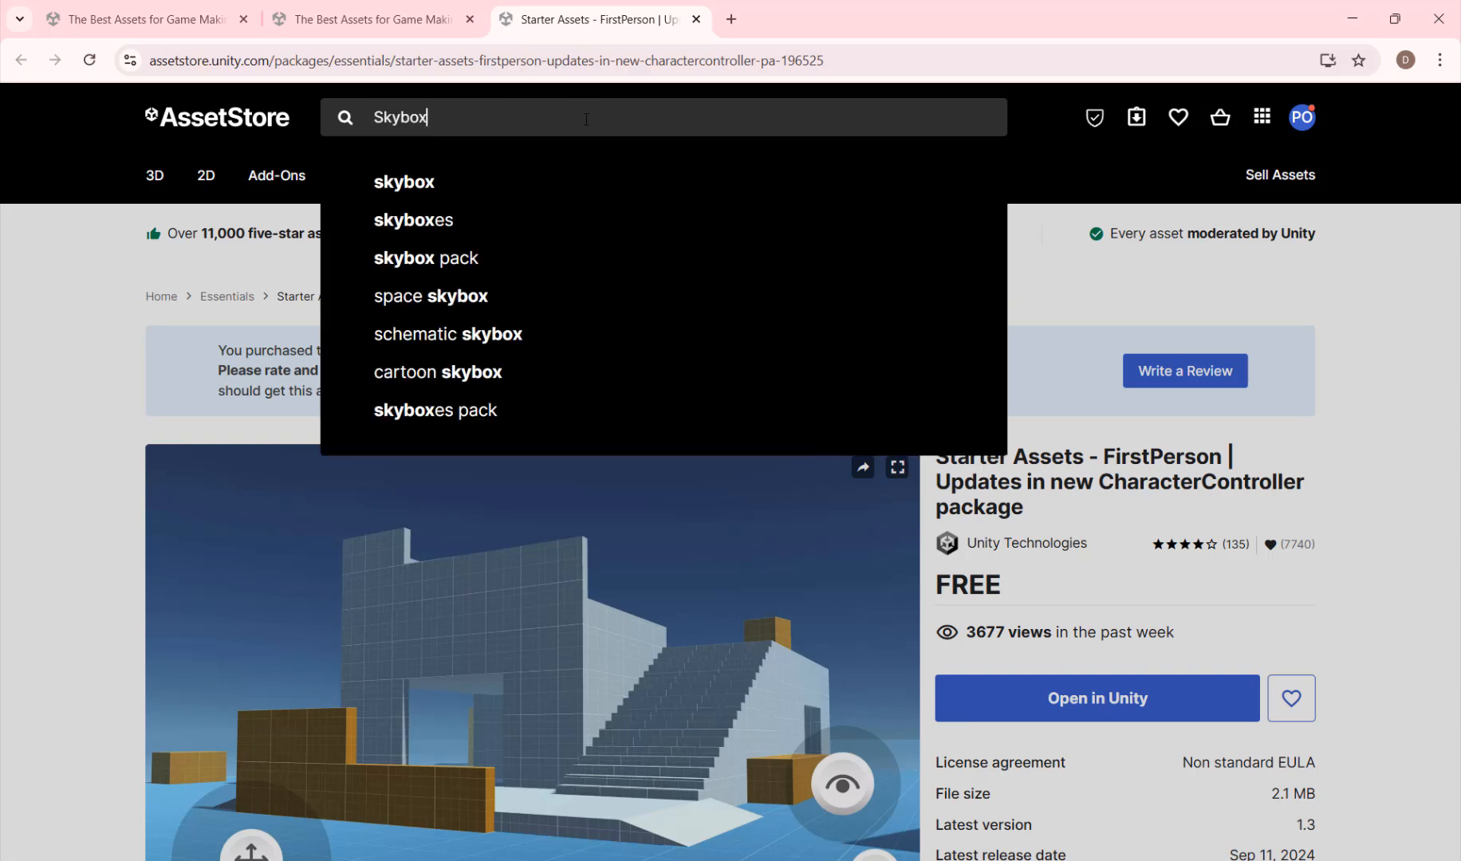
key("Return")
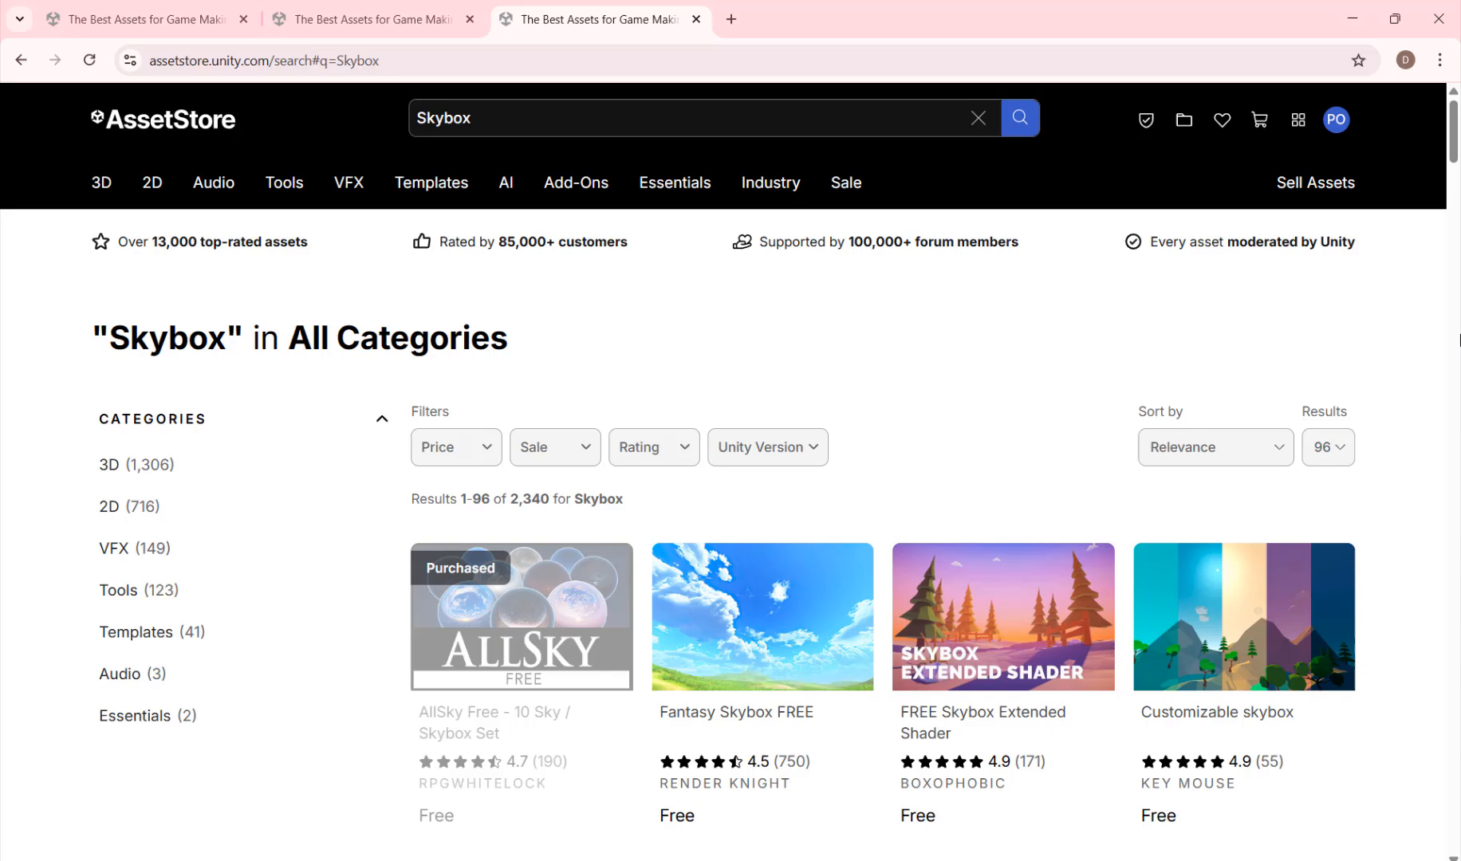
scroll(770, 439, "down", 2)
Step: Add Fantasy Skybox FREE to My Assets, accepting the terms of service, and send it to the Unity Editor
left_click(772, 435)
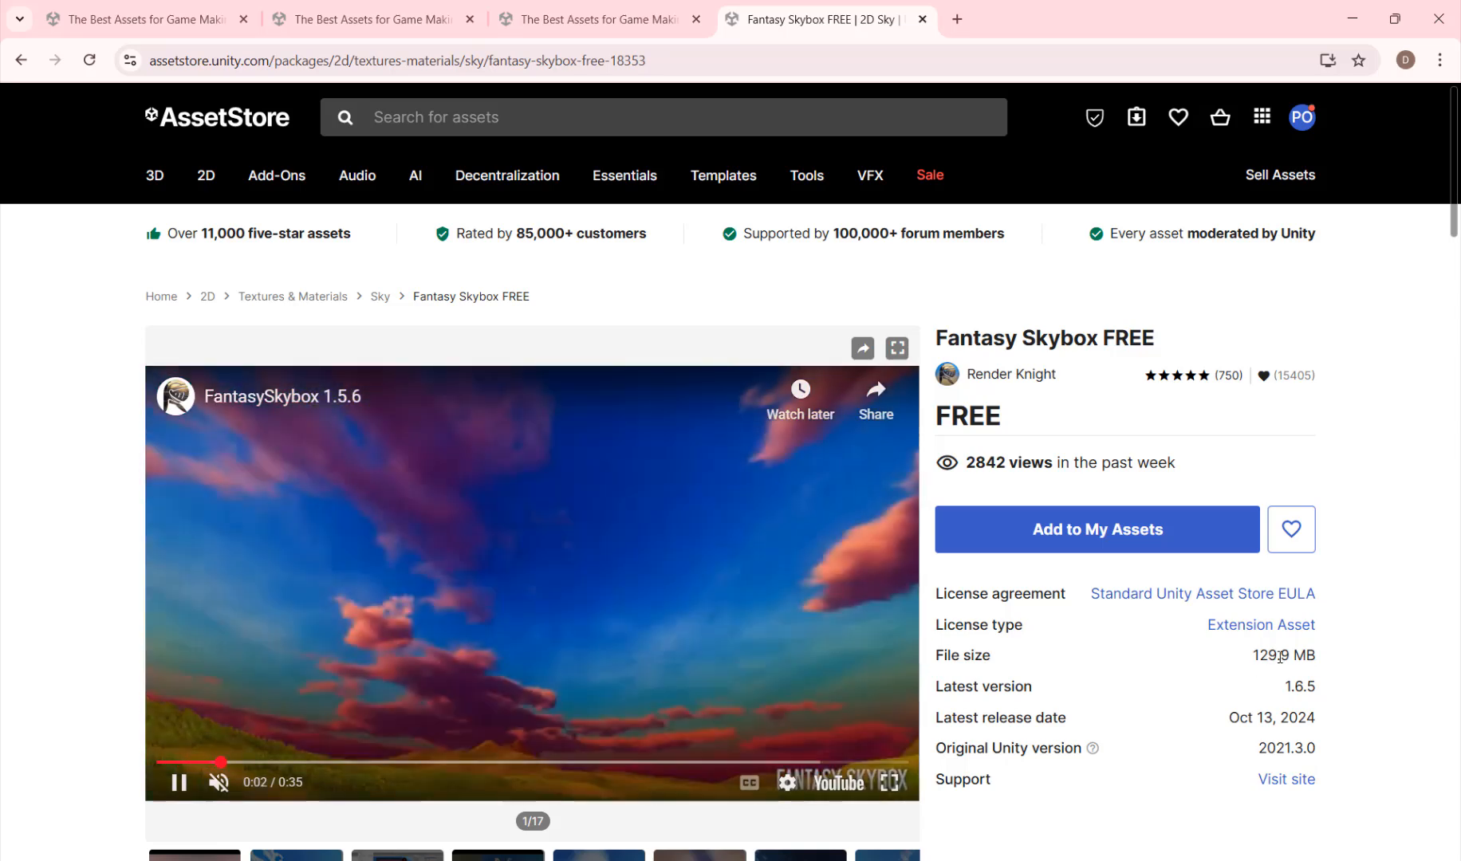
left_click(1083, 532)
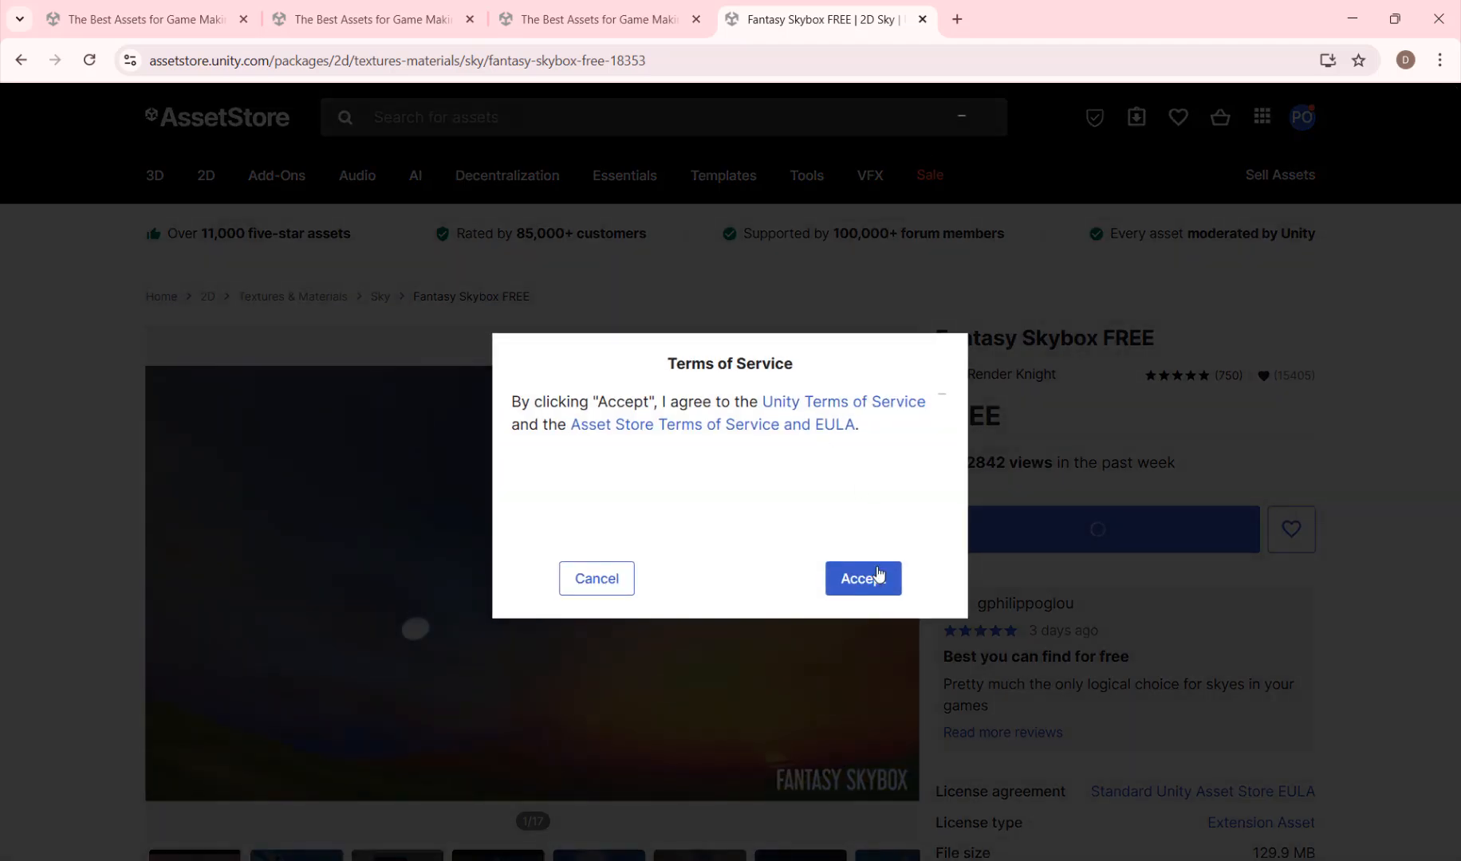
left_click(878, 575)
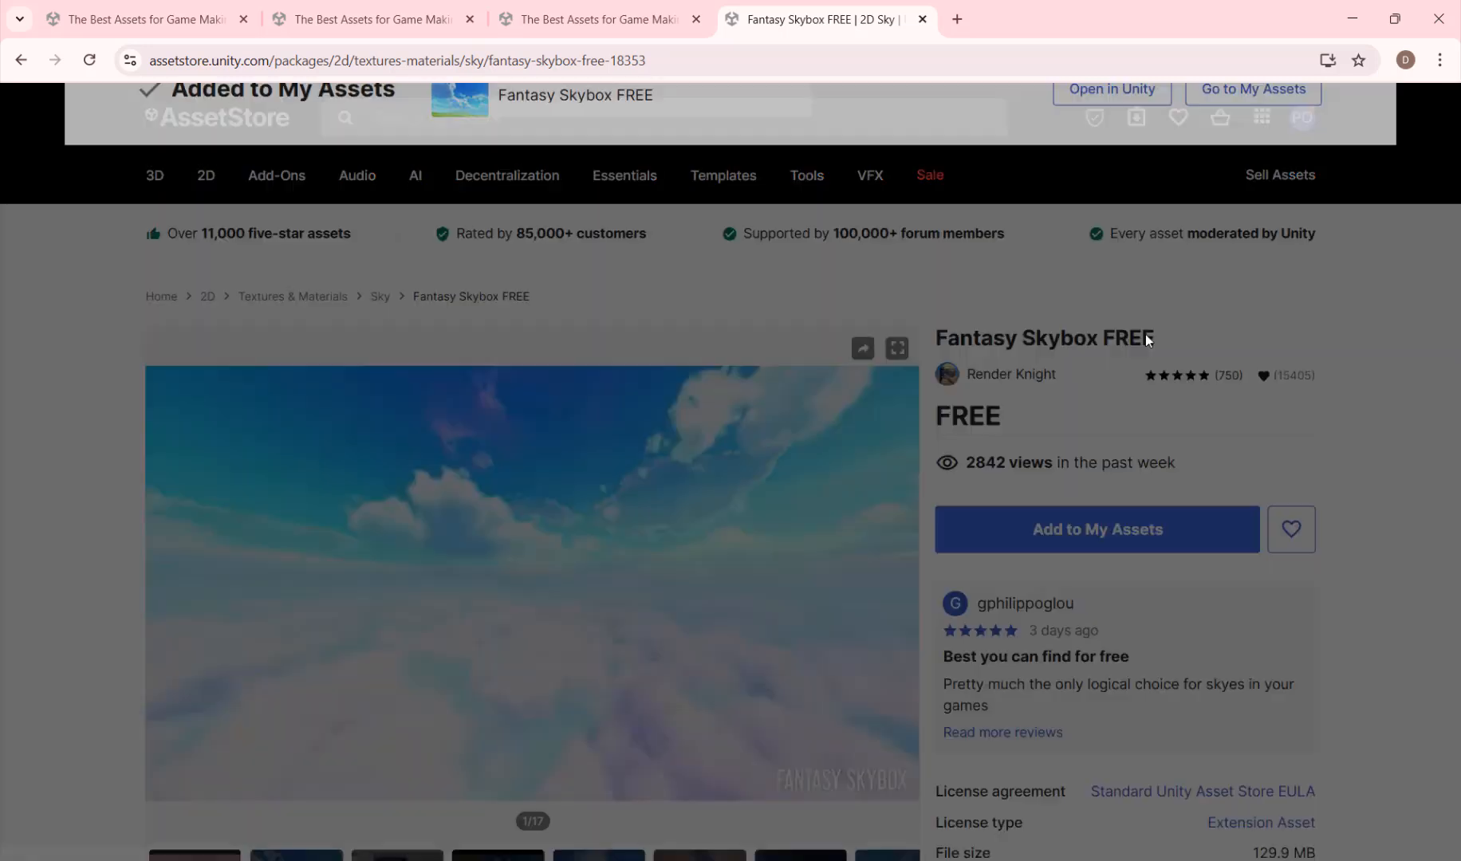
left_click(1125, 147)
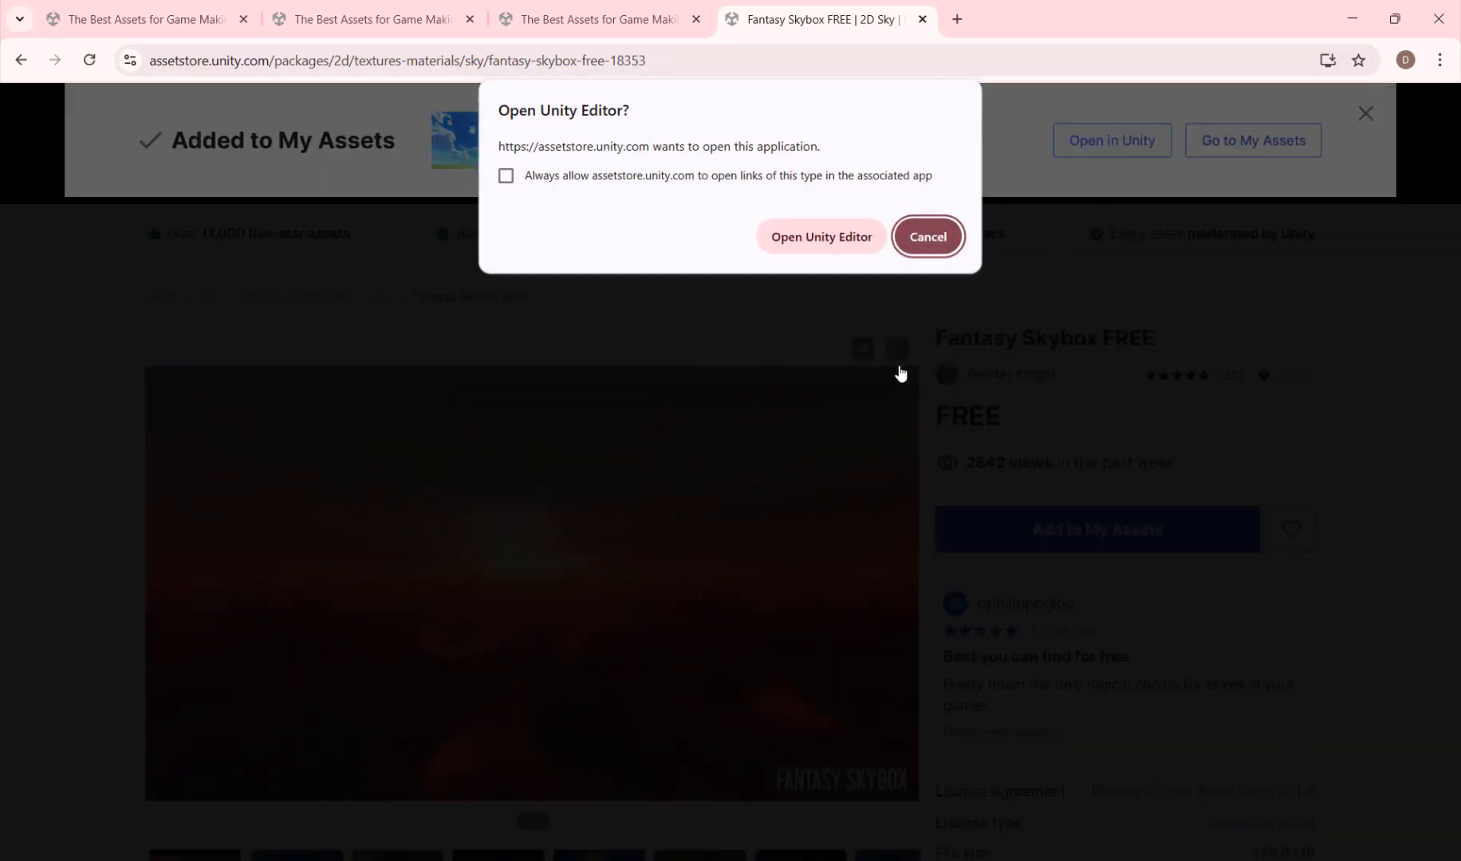
left_click(829, 238)
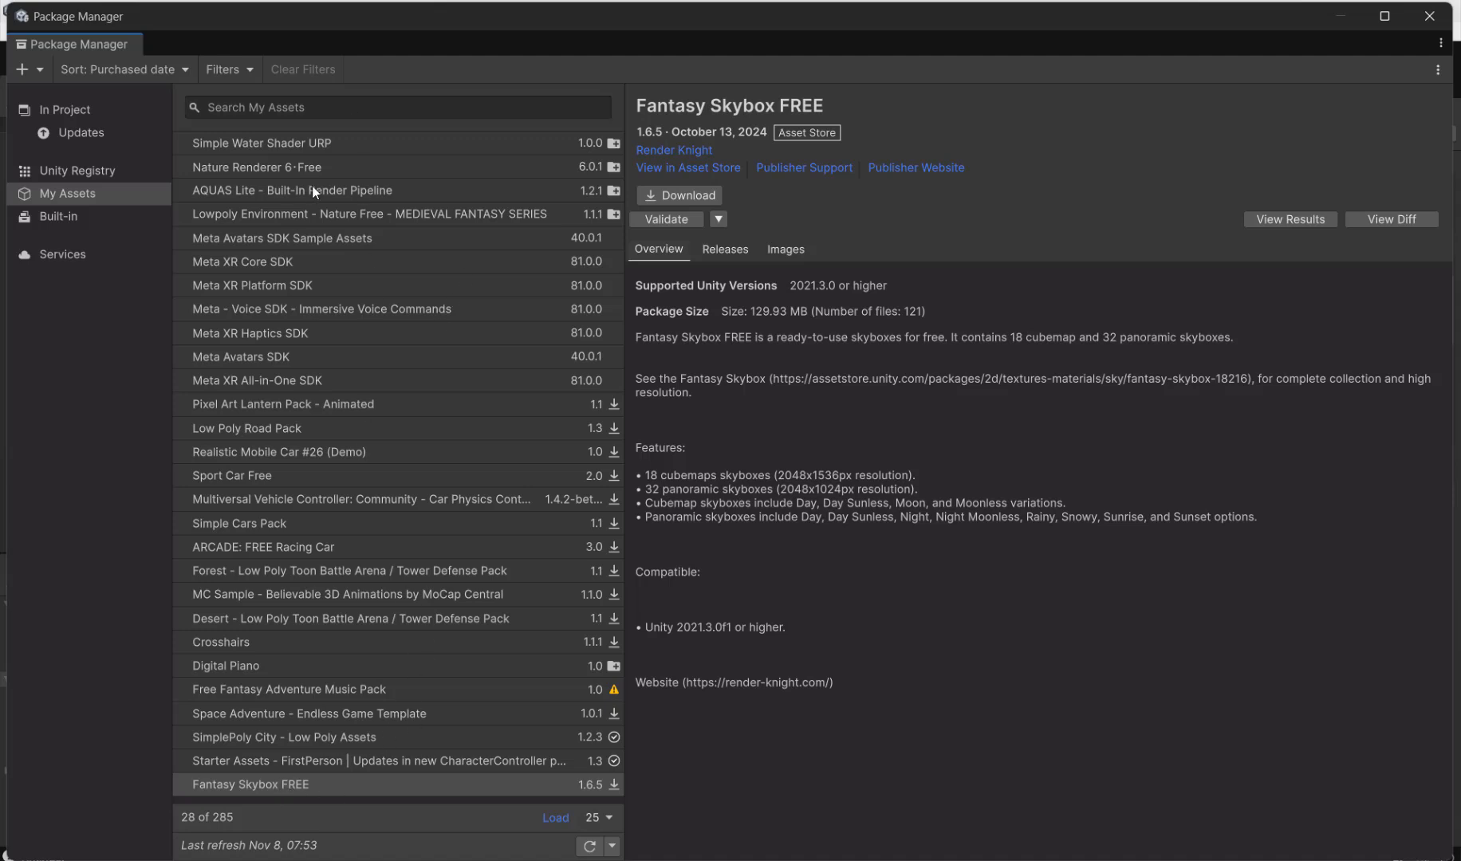
Step: Search My Assets for "Skybox" and compare the package sizes of Free HDR Sky, AllSky Free and Wispy Skybox
left_click(335, 106)
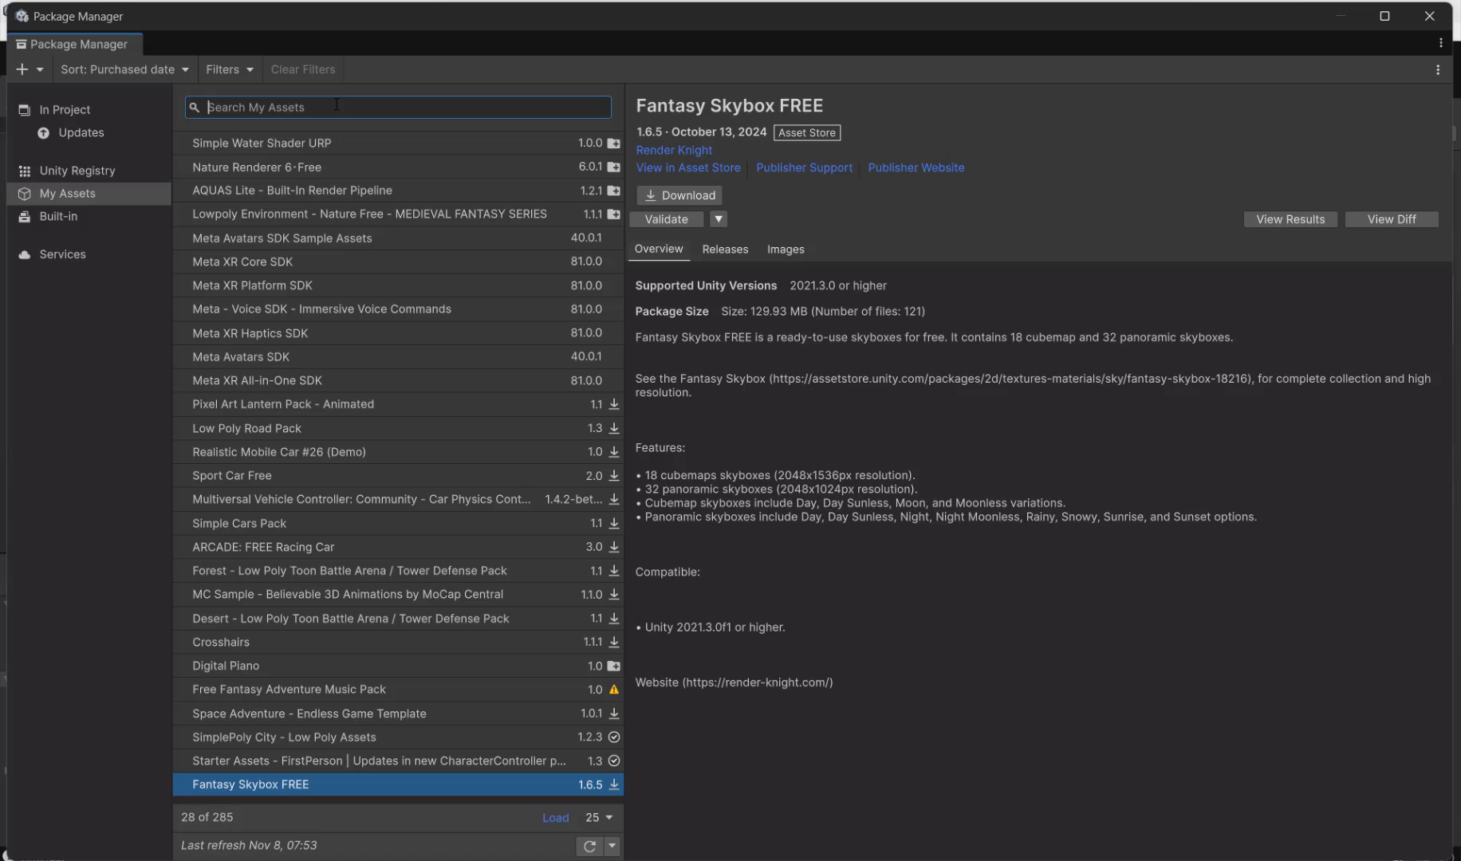
type("Skybox")
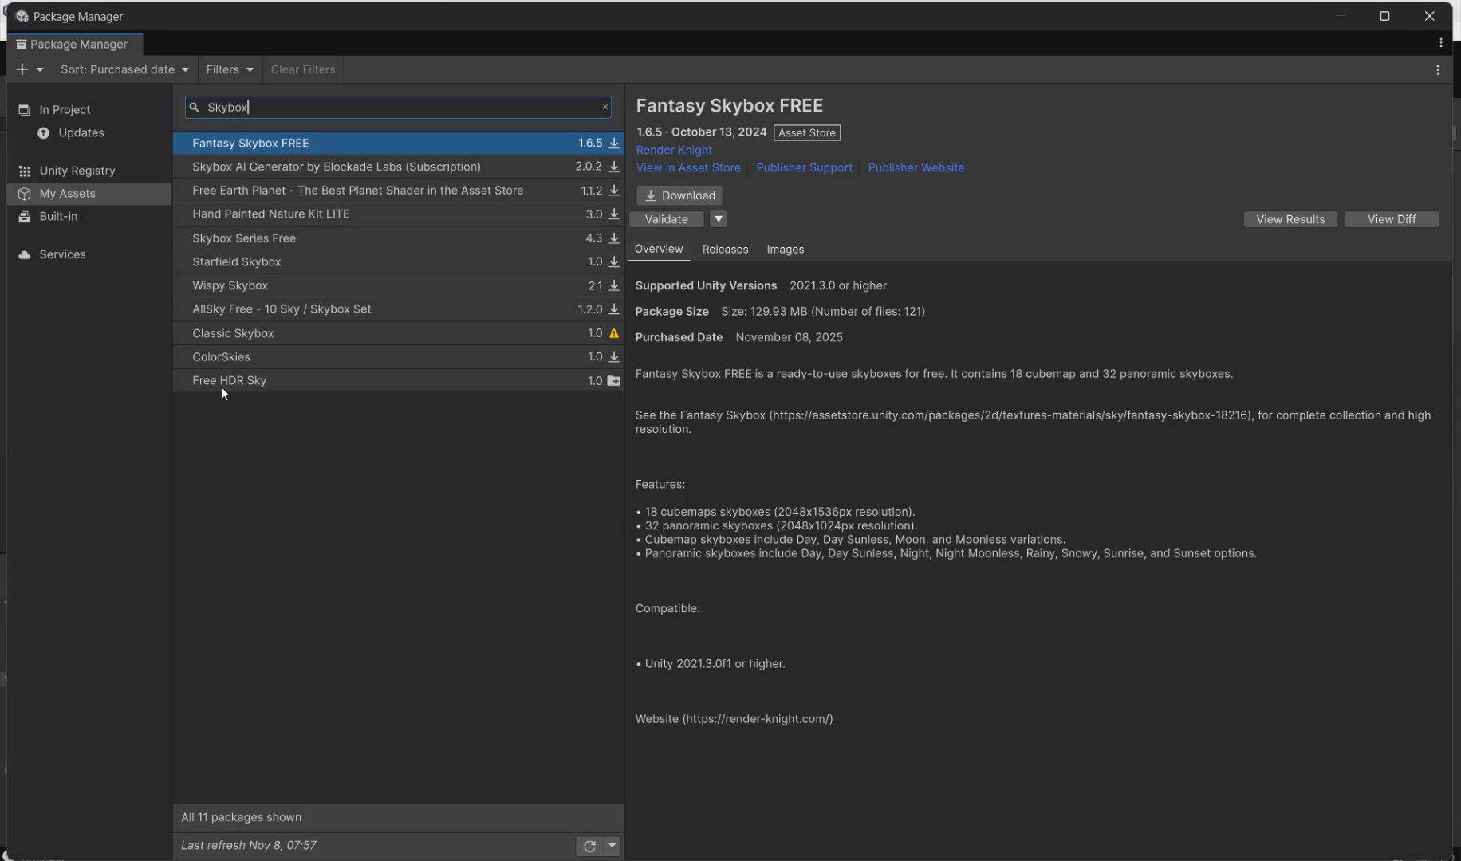
left_click(260, 386)
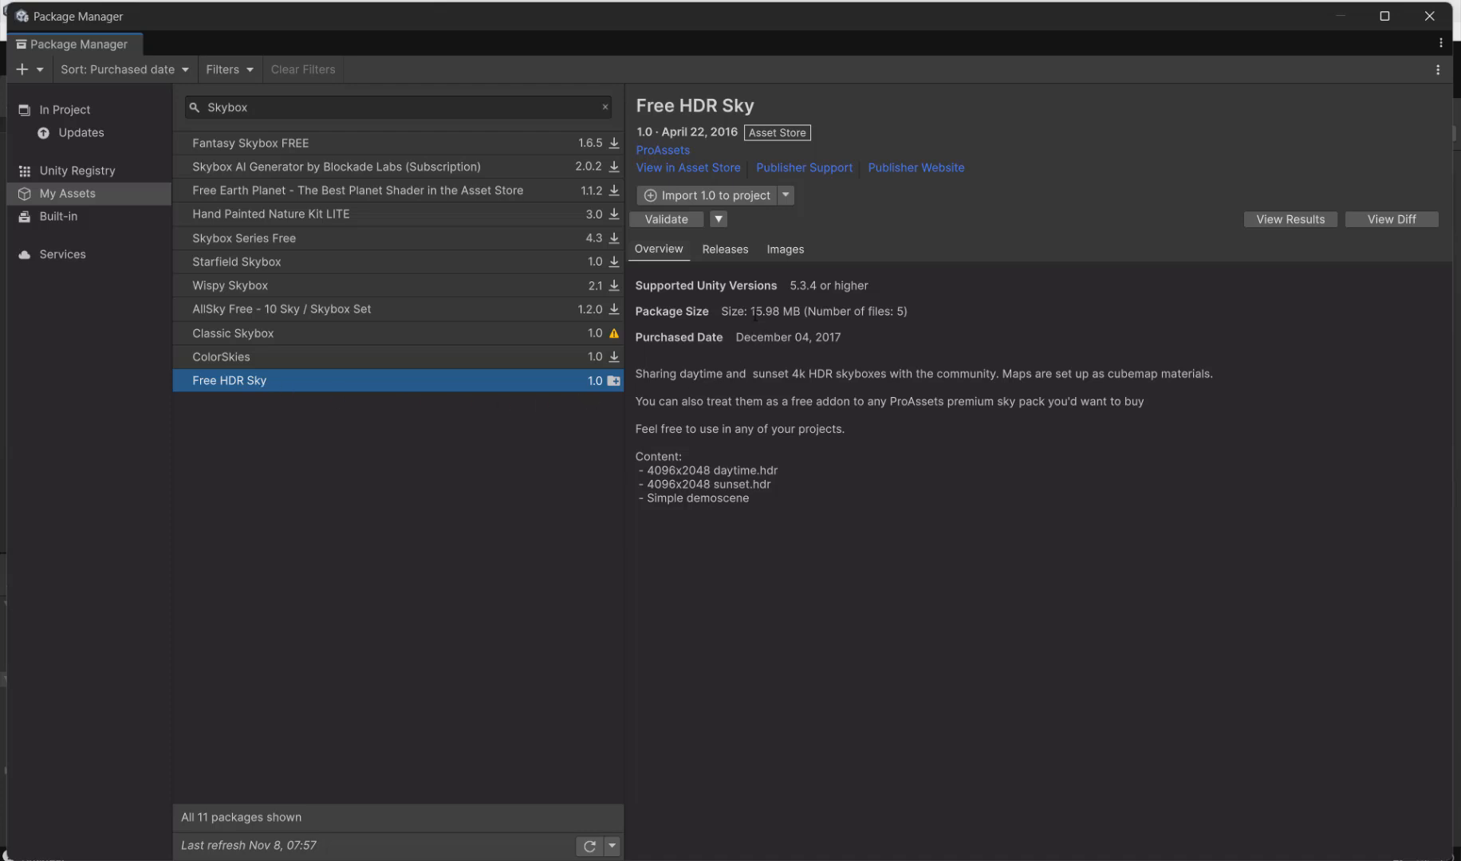
left_click_drag(750, 312, 783, 313)
left_click(857, 444)
left_click(325, 311)
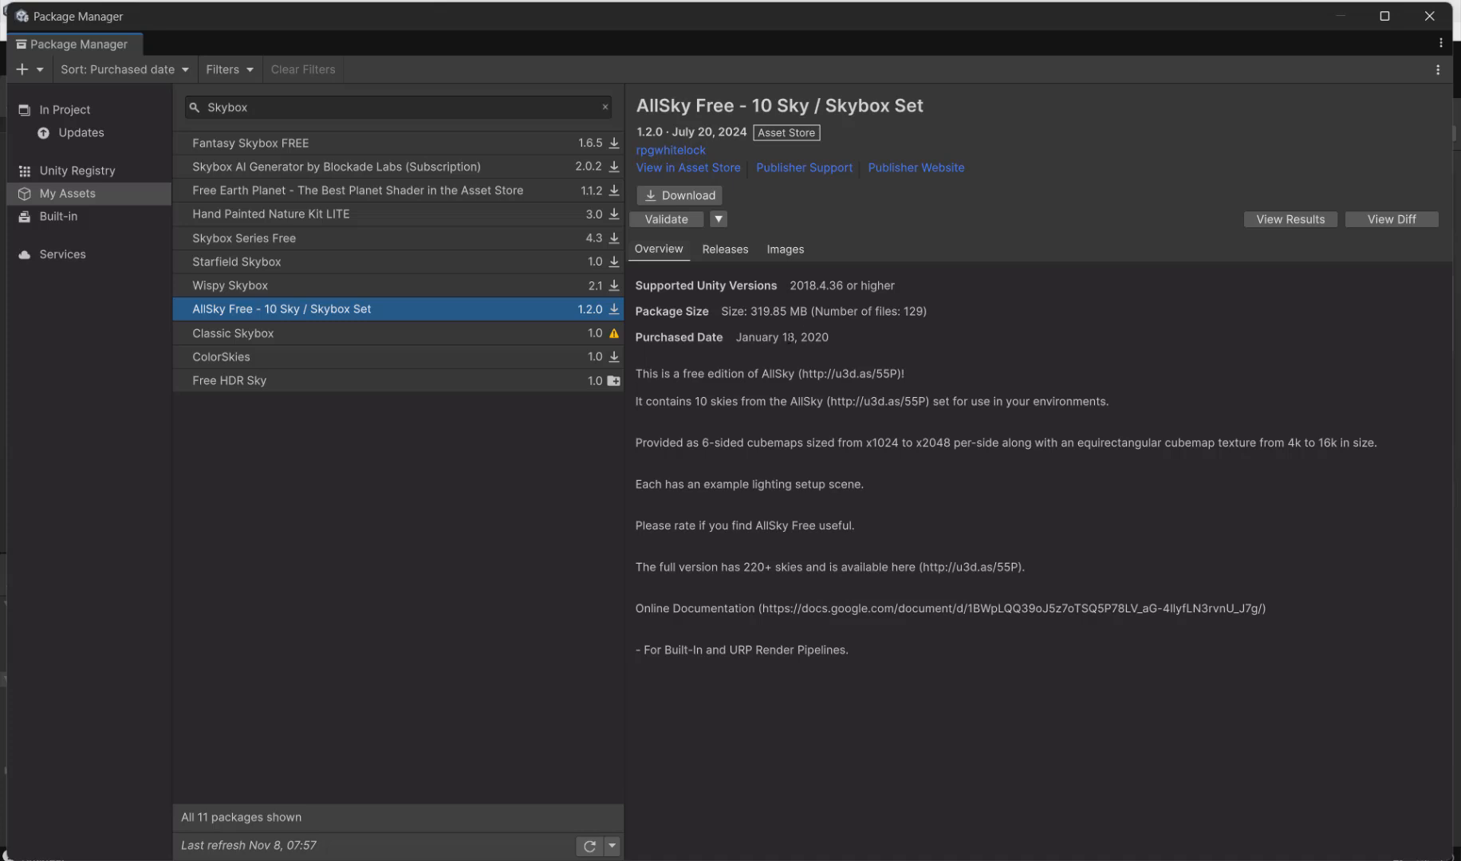
left_click_drag(752, 312, 786, 312)
left_click(773, 330)
left_click(325, 284)
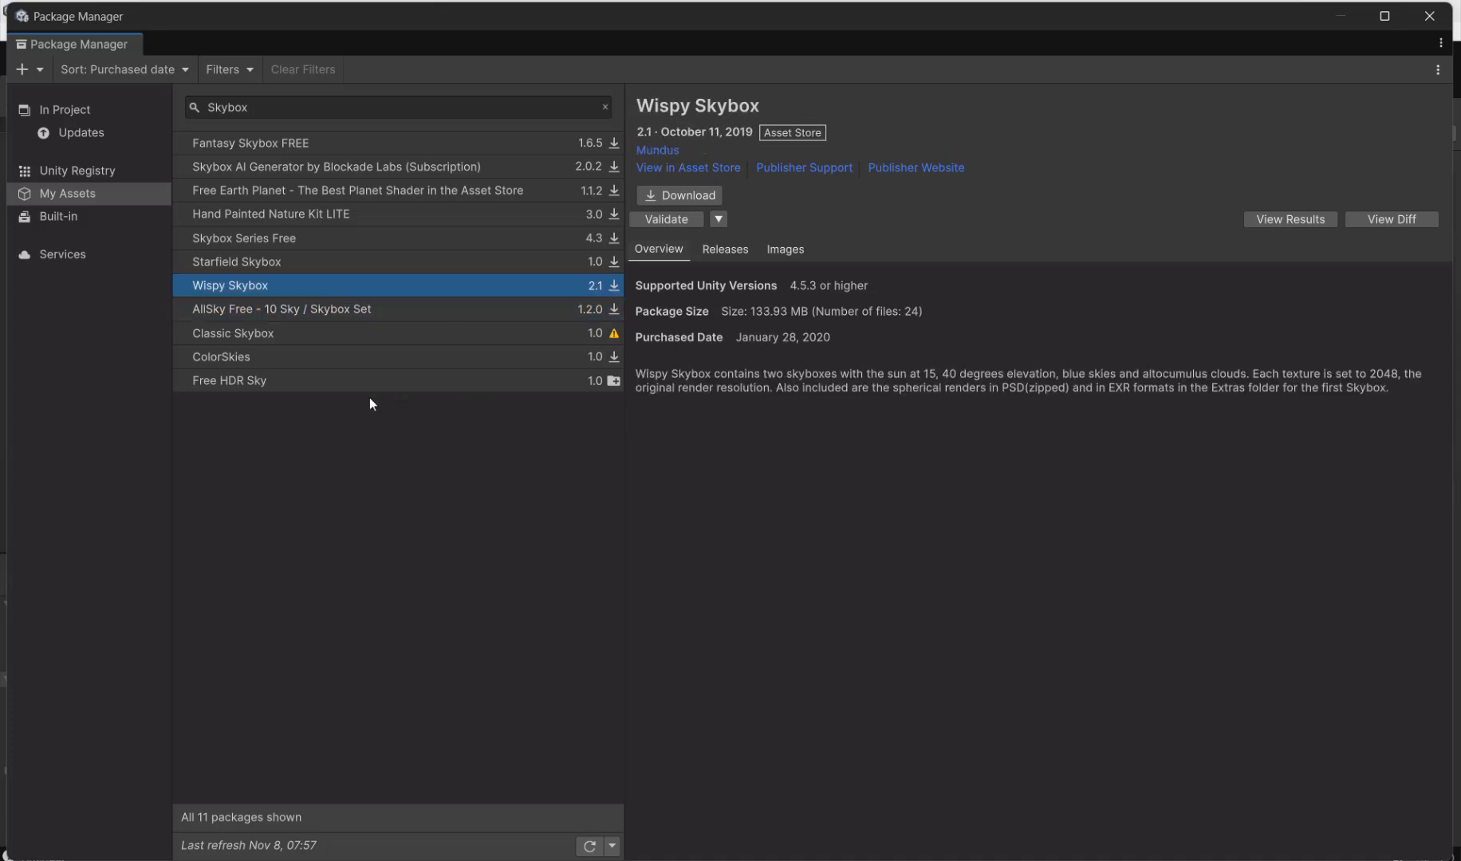
Step: Preview the images of Free HDR Sky, import all files of its version 1.0 and close the Package Manager
left_click(388, 380)
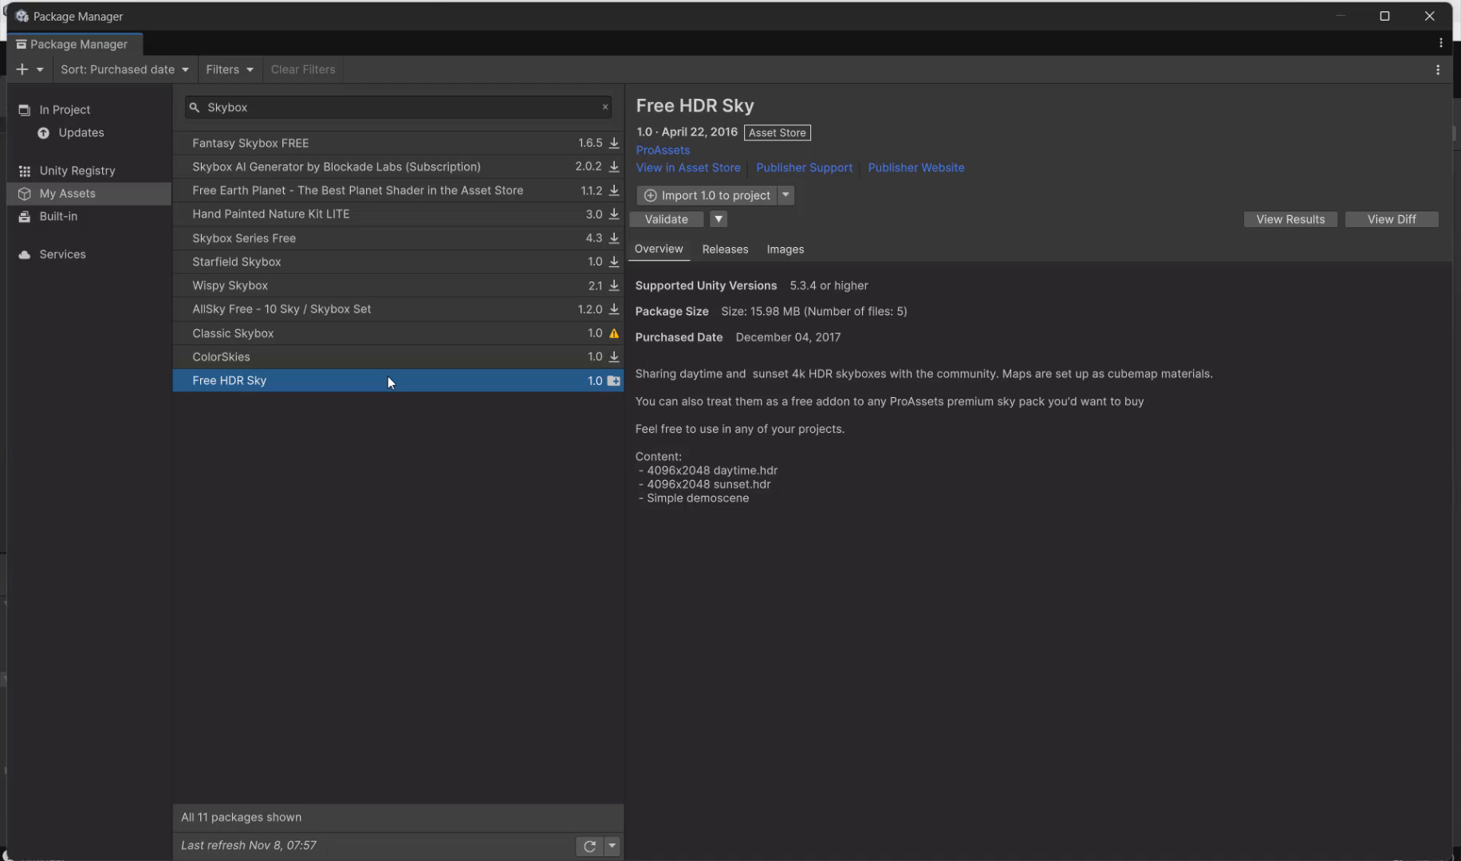
left_click(797, 254)
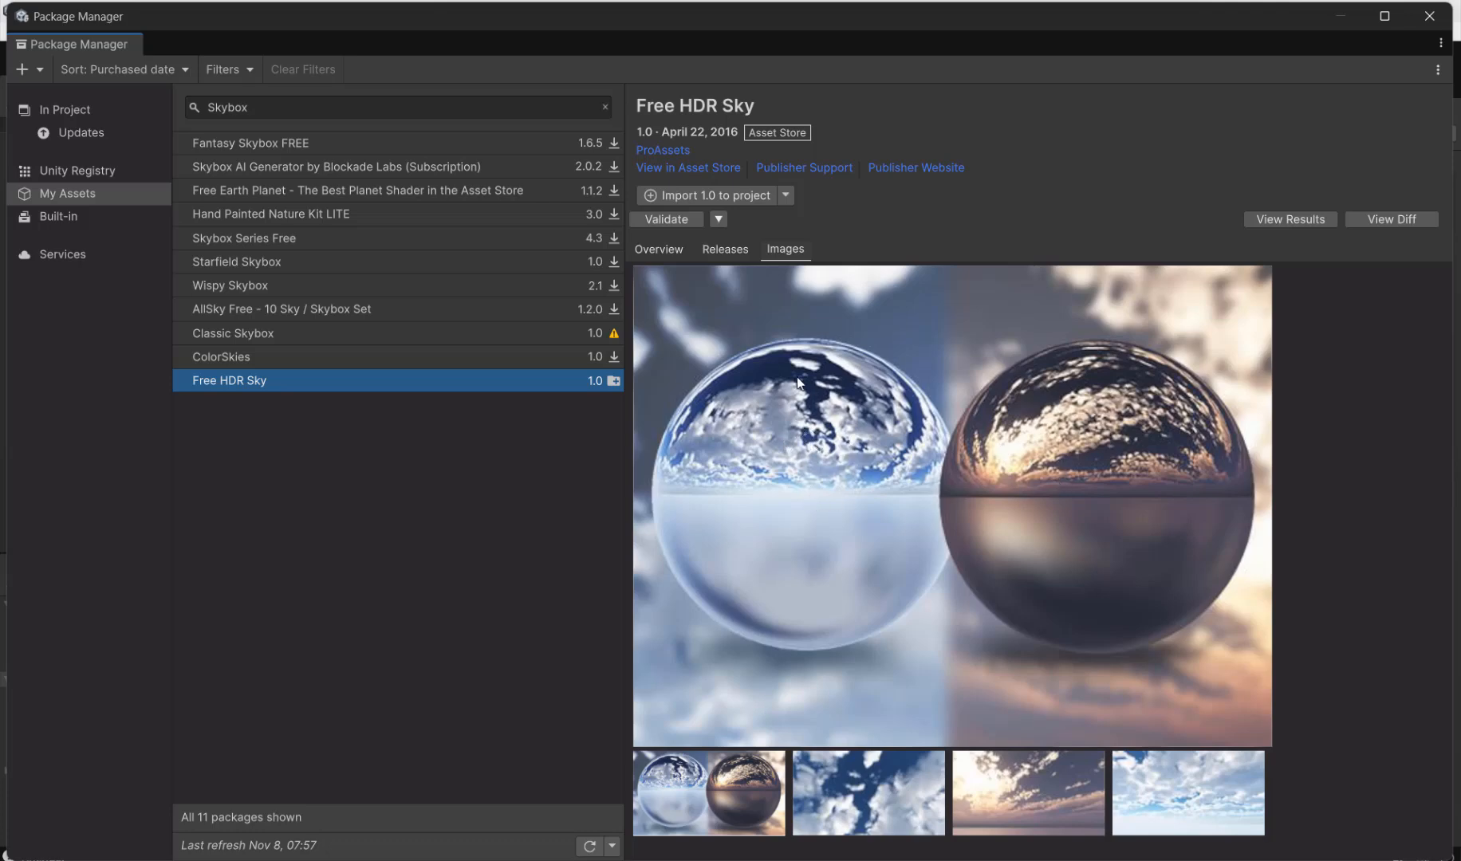
left_click(719, 196)
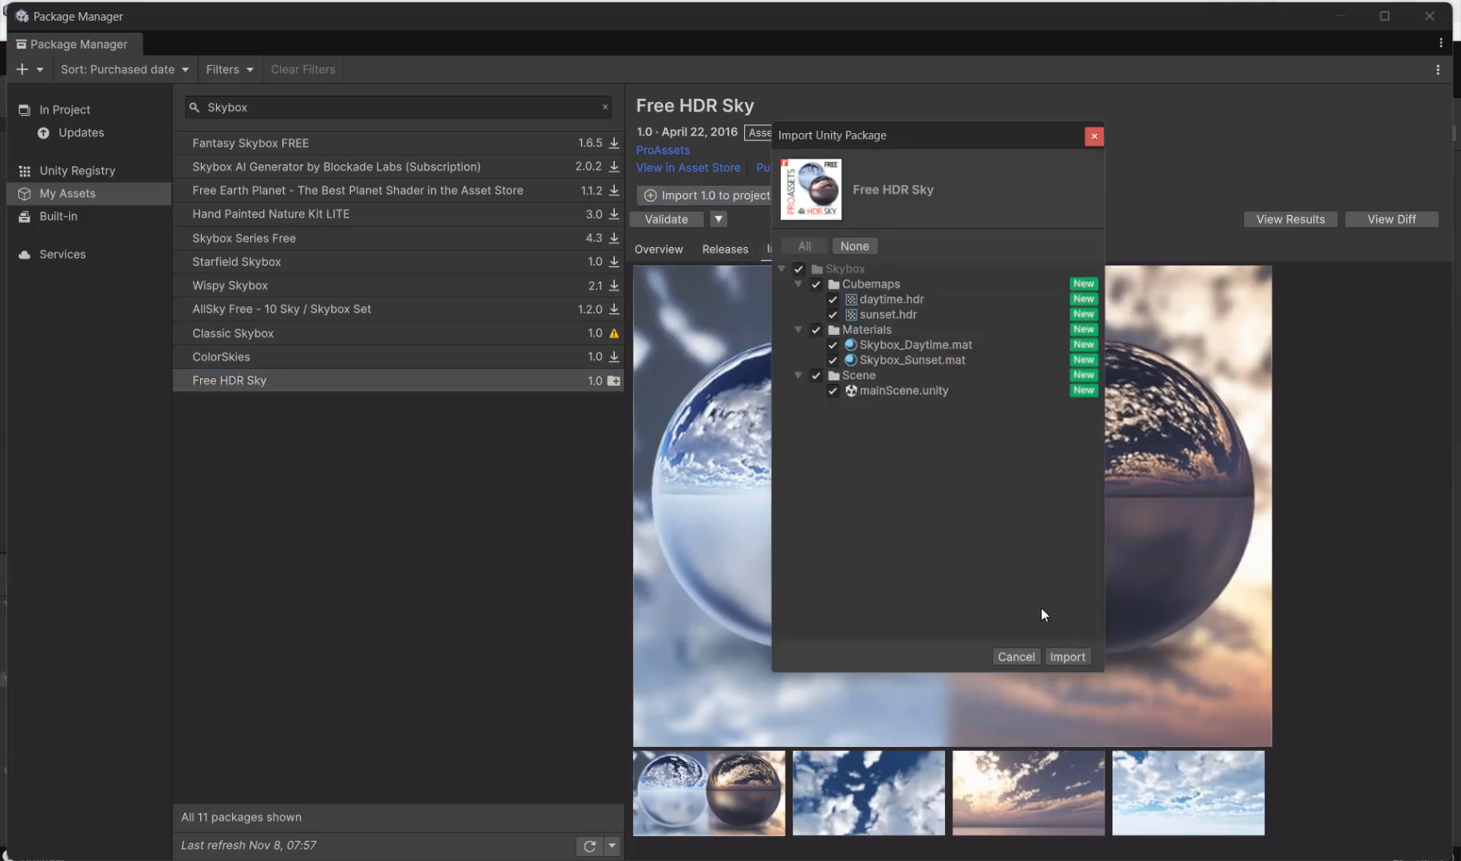
left_click(1067, 657)
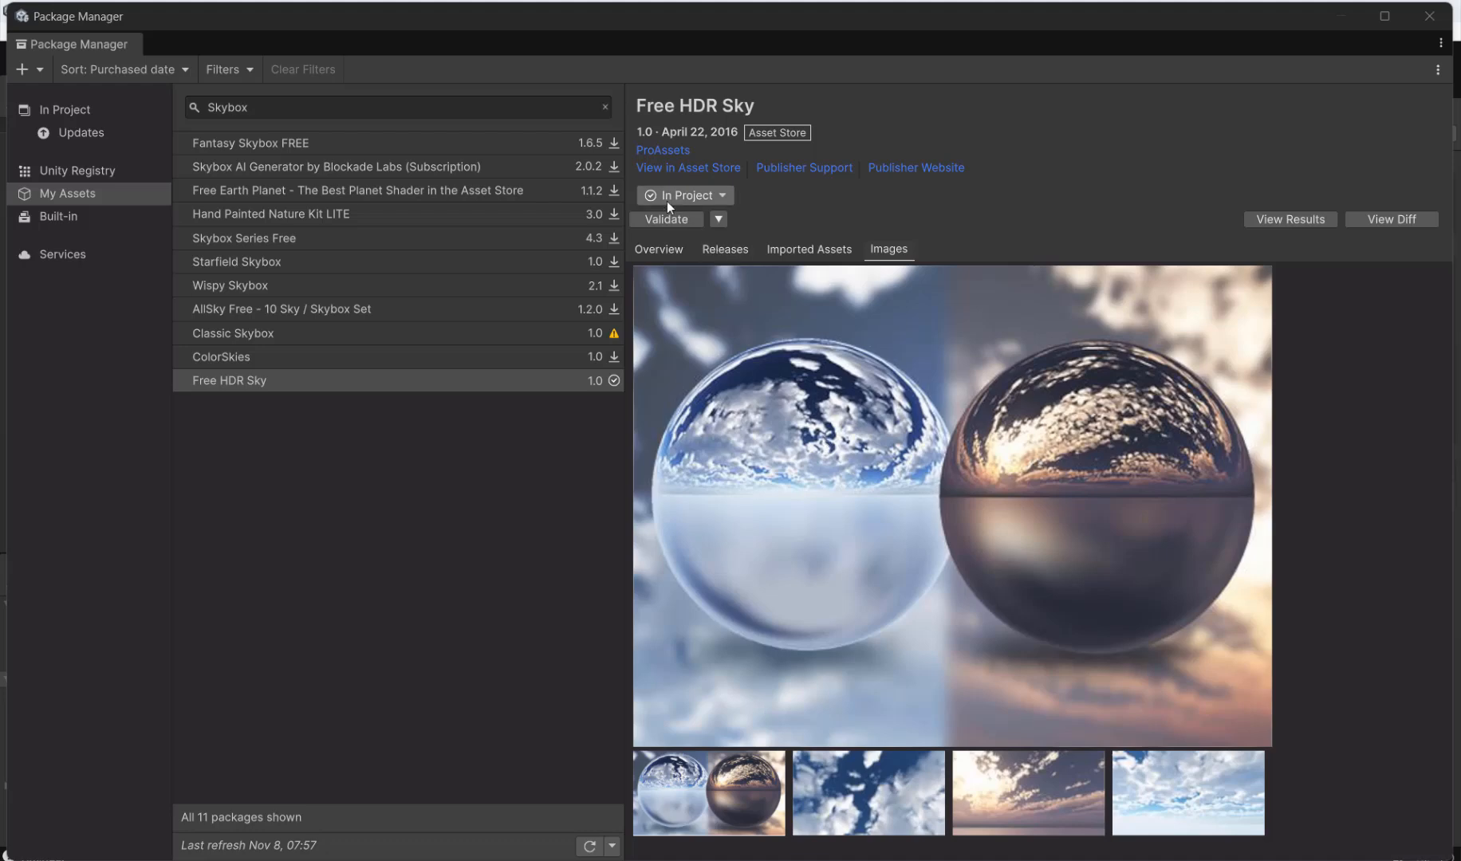
left_click(1430, 17)
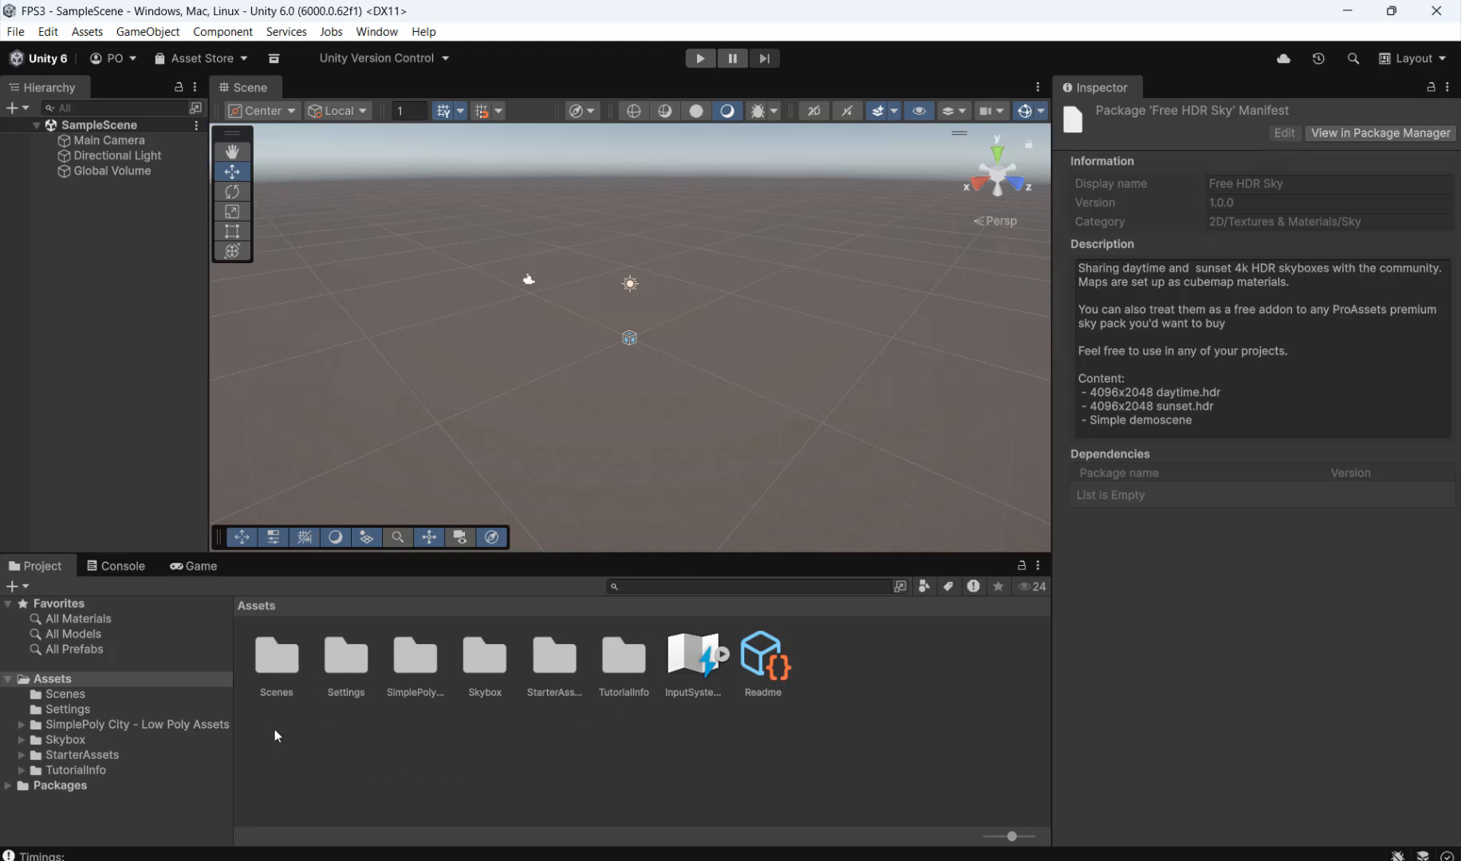
Step: Open the SimplePoly City - Low Poly Assets demo scene from the package's Demo folder and widen the Scene view
left_click_drag(233, 710, 266, 714)
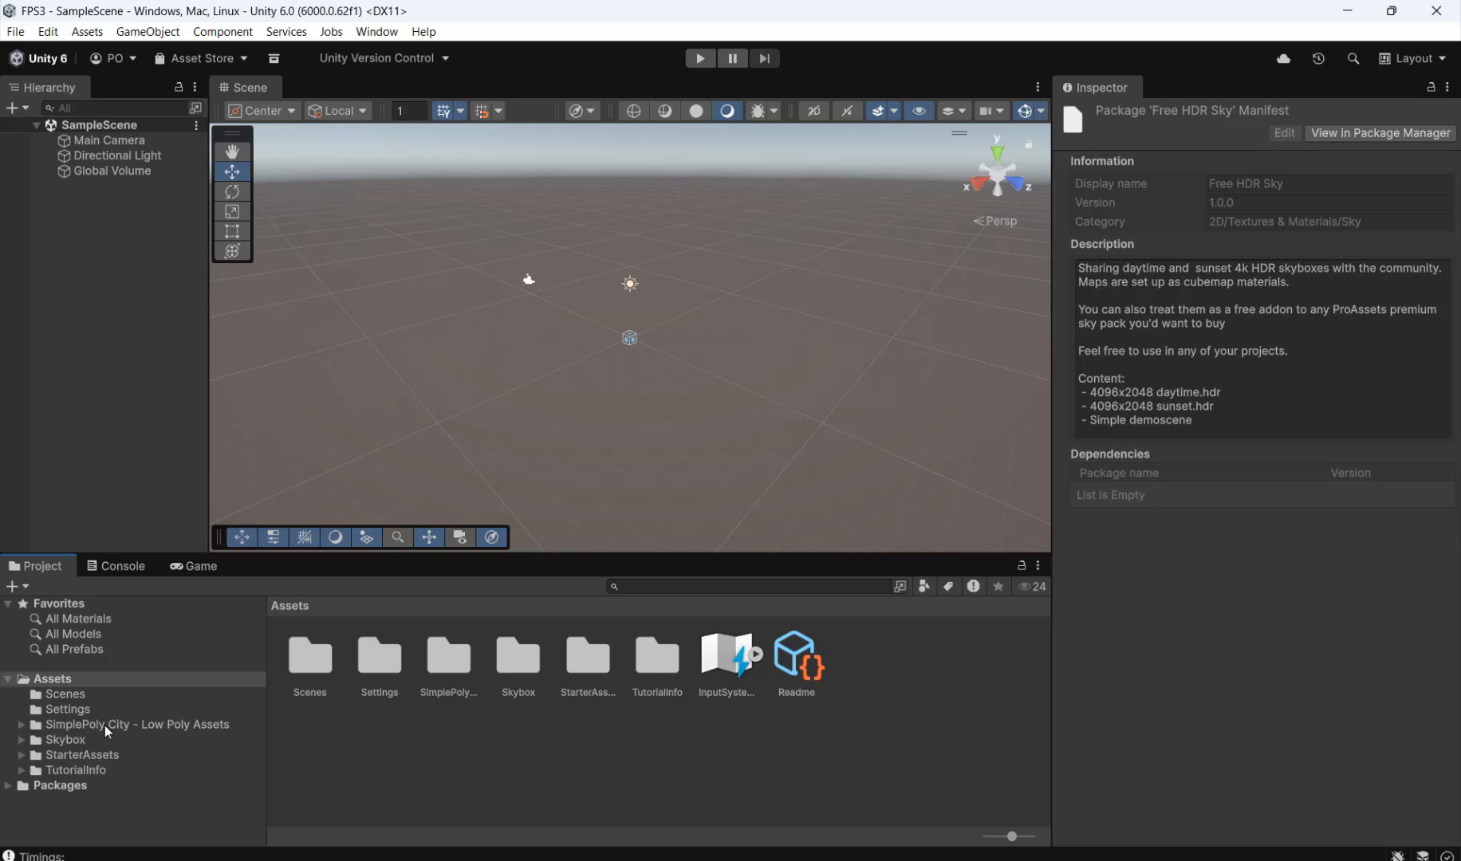
left_click(106, 725)
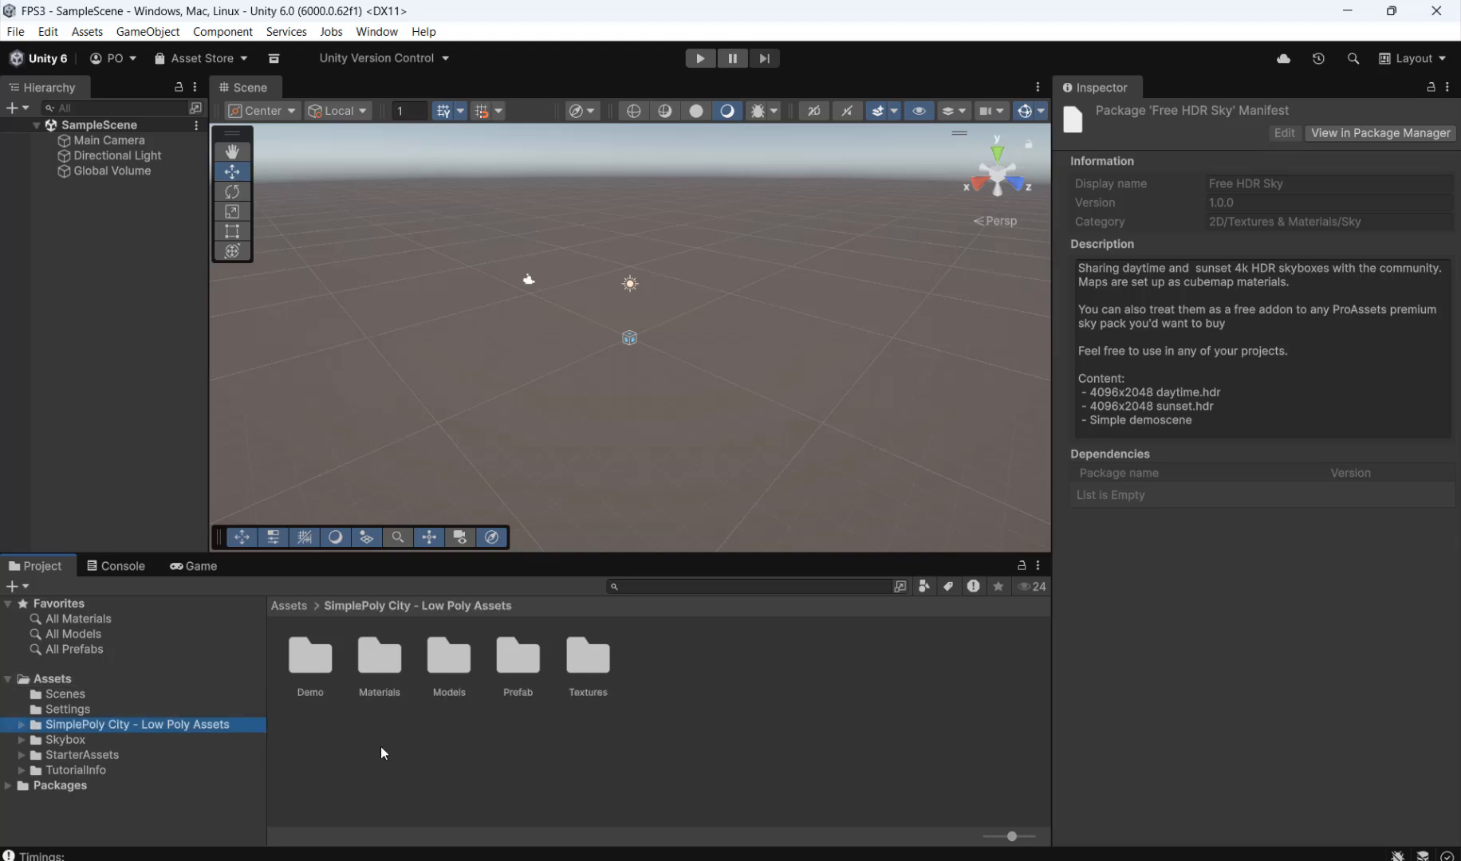
left_click(311, 662)
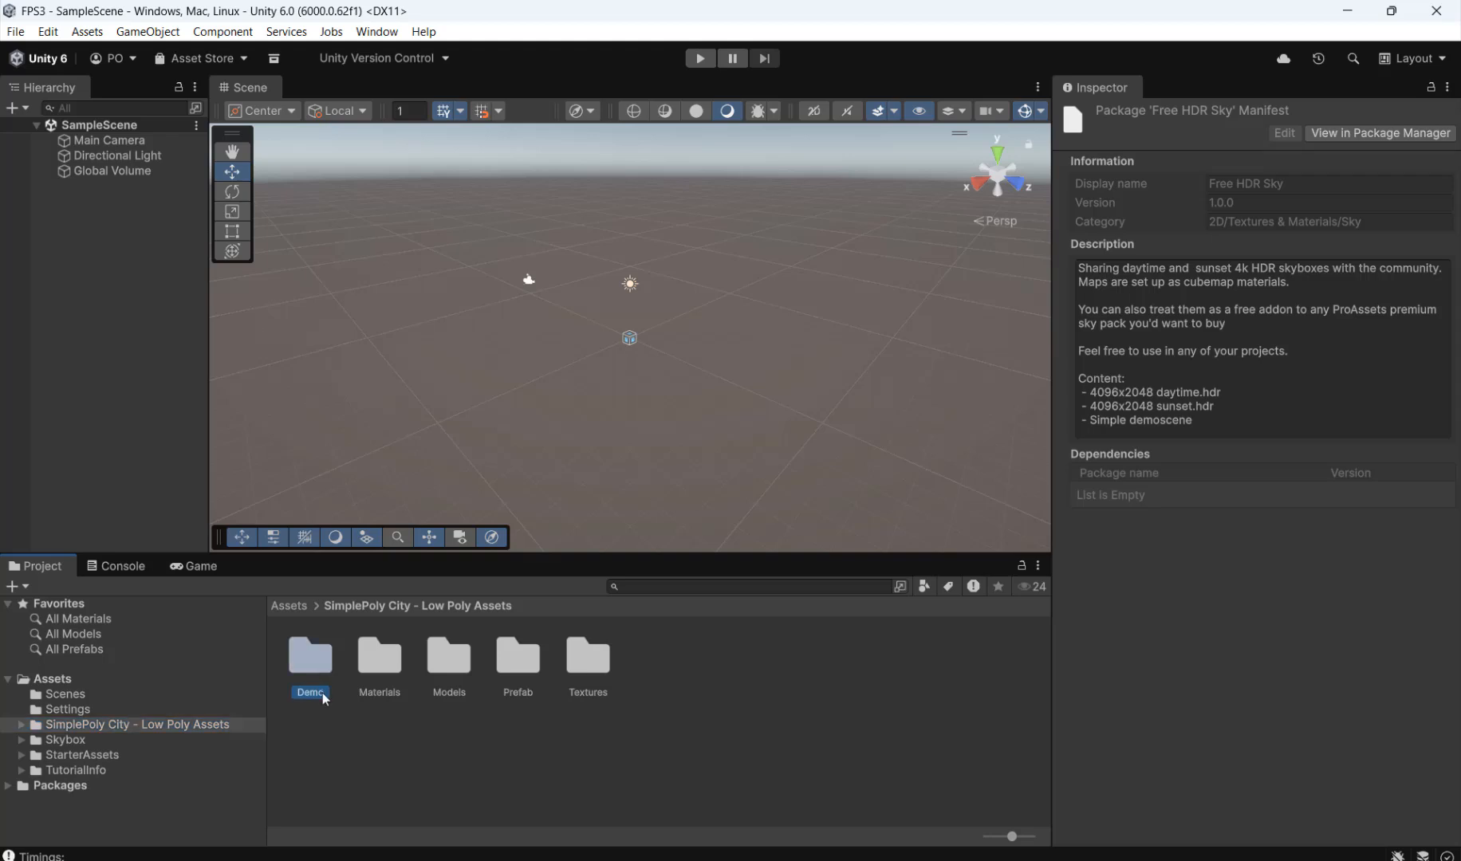
double_click(305, 657)
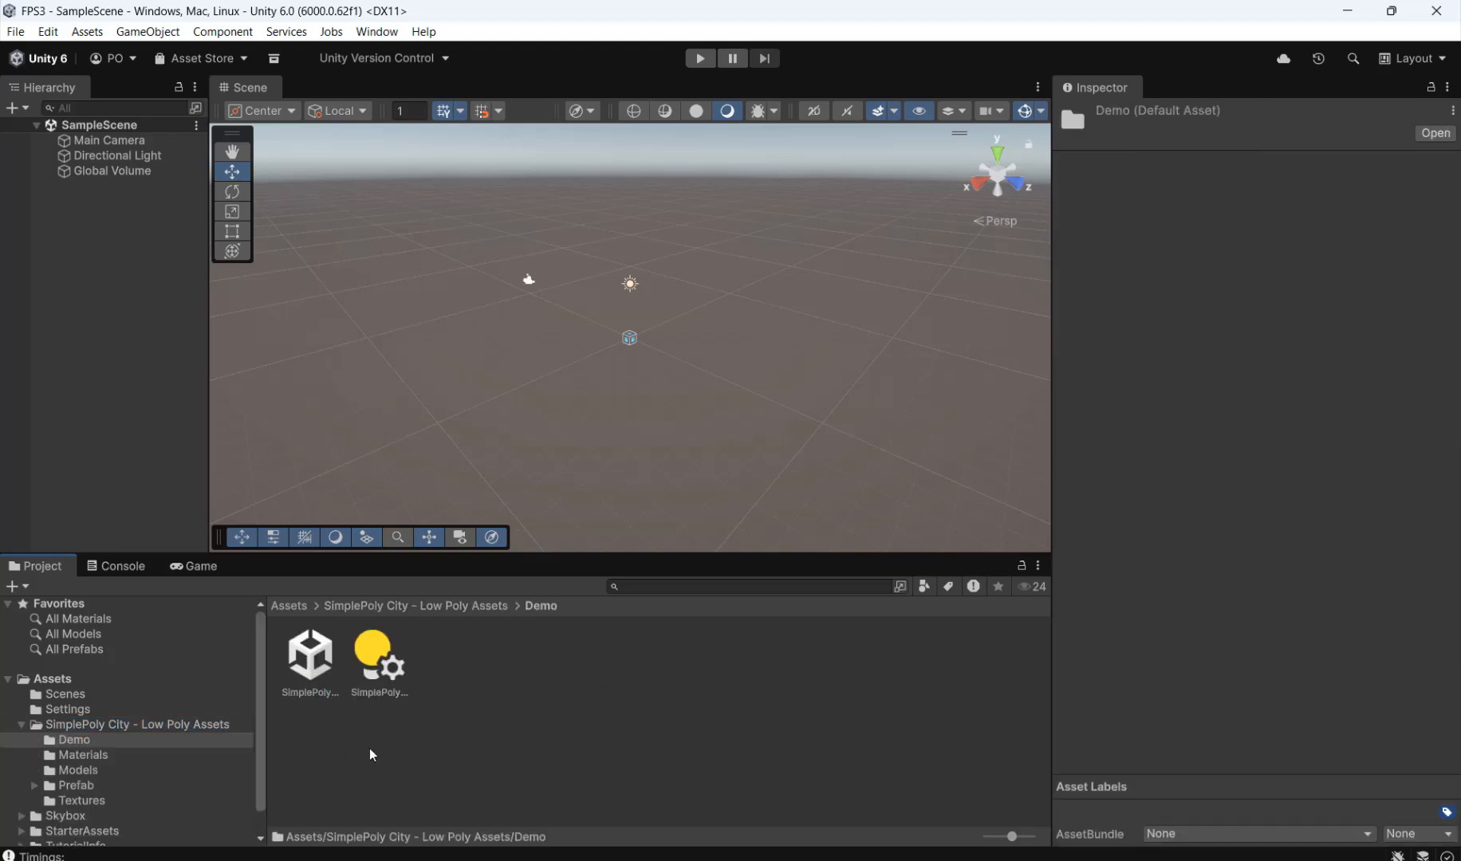
left_click(299, 688)
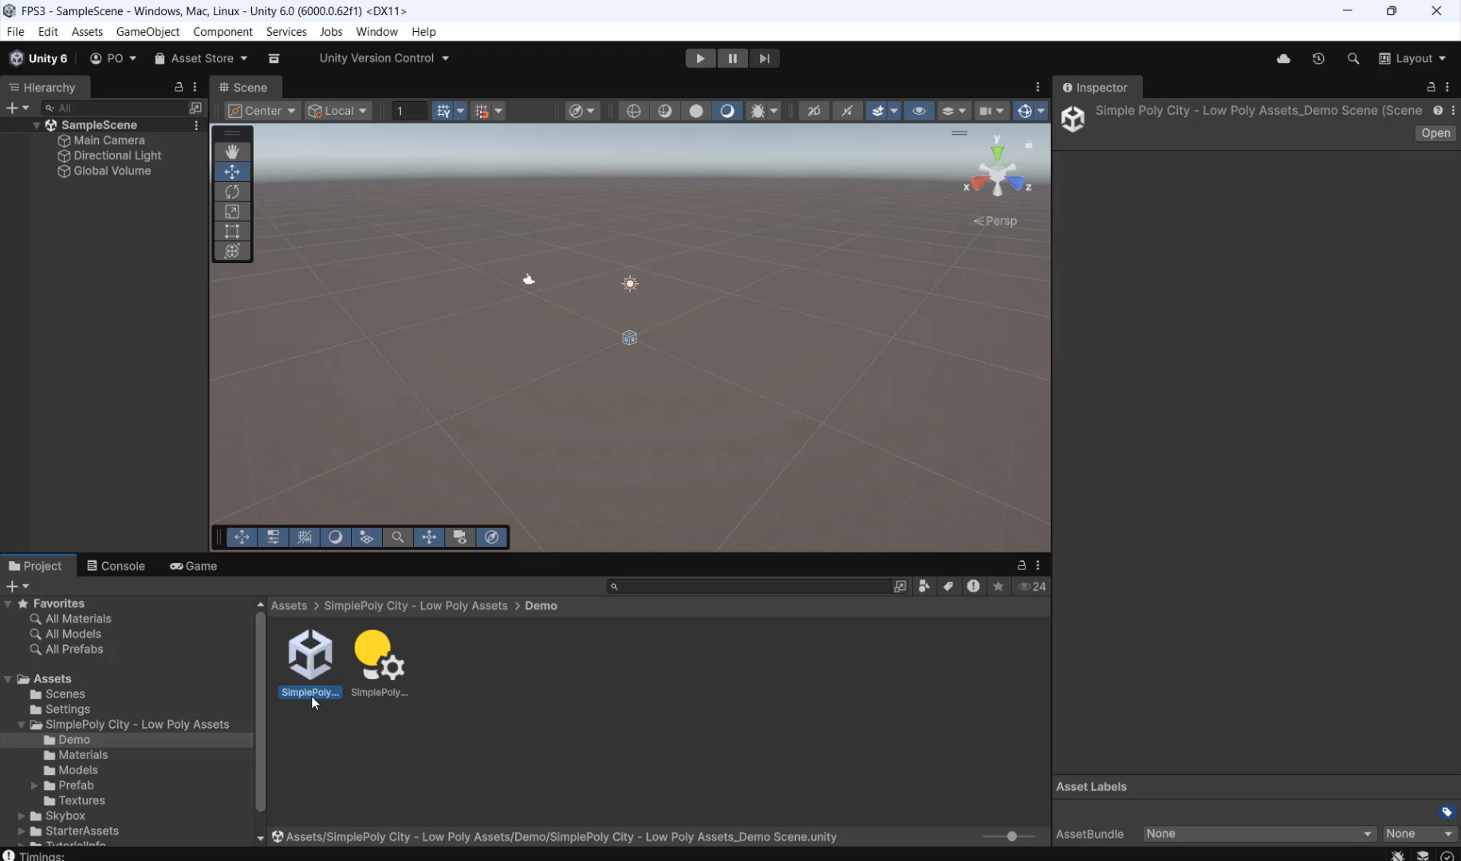
double_click(310, 655)
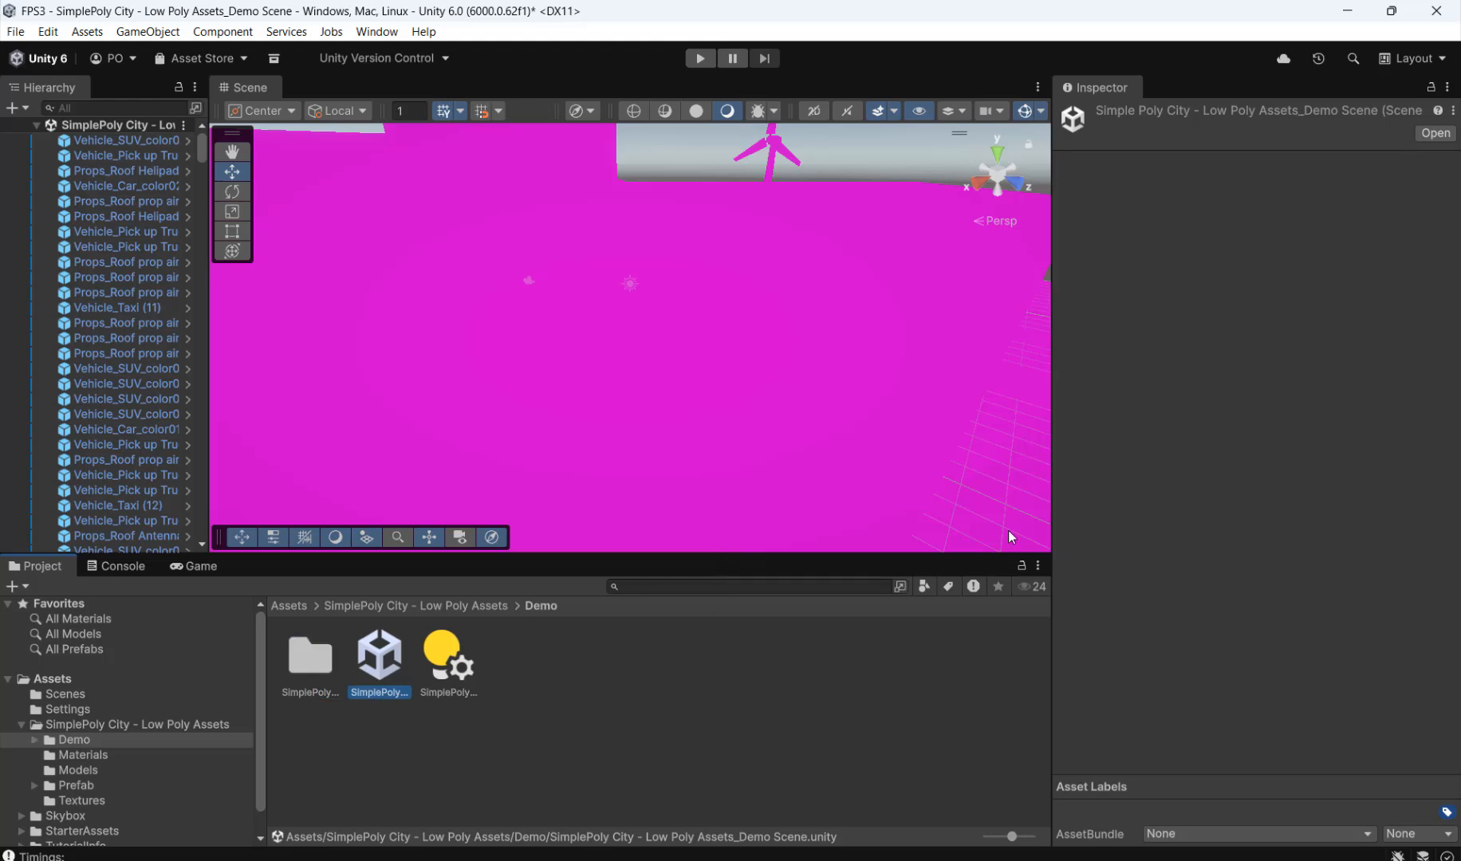
left_click_drag(1053, 481, 1125, 481)
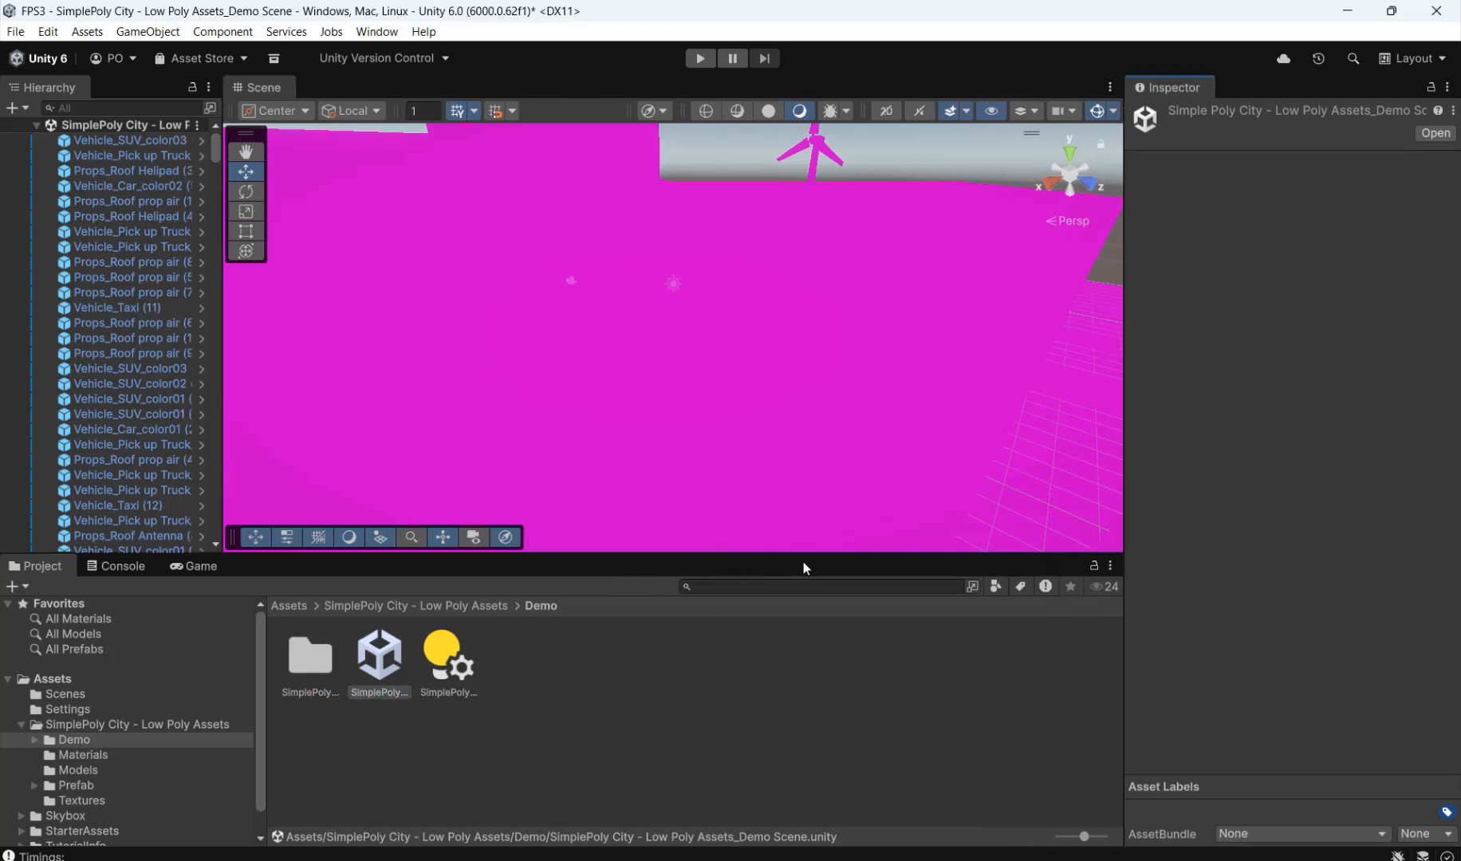
Step: Enlarge the Scene view and open the Render Pipeline Converter for the Built-in to URP conversion
left_click_drag(809, 552, 792, 608)
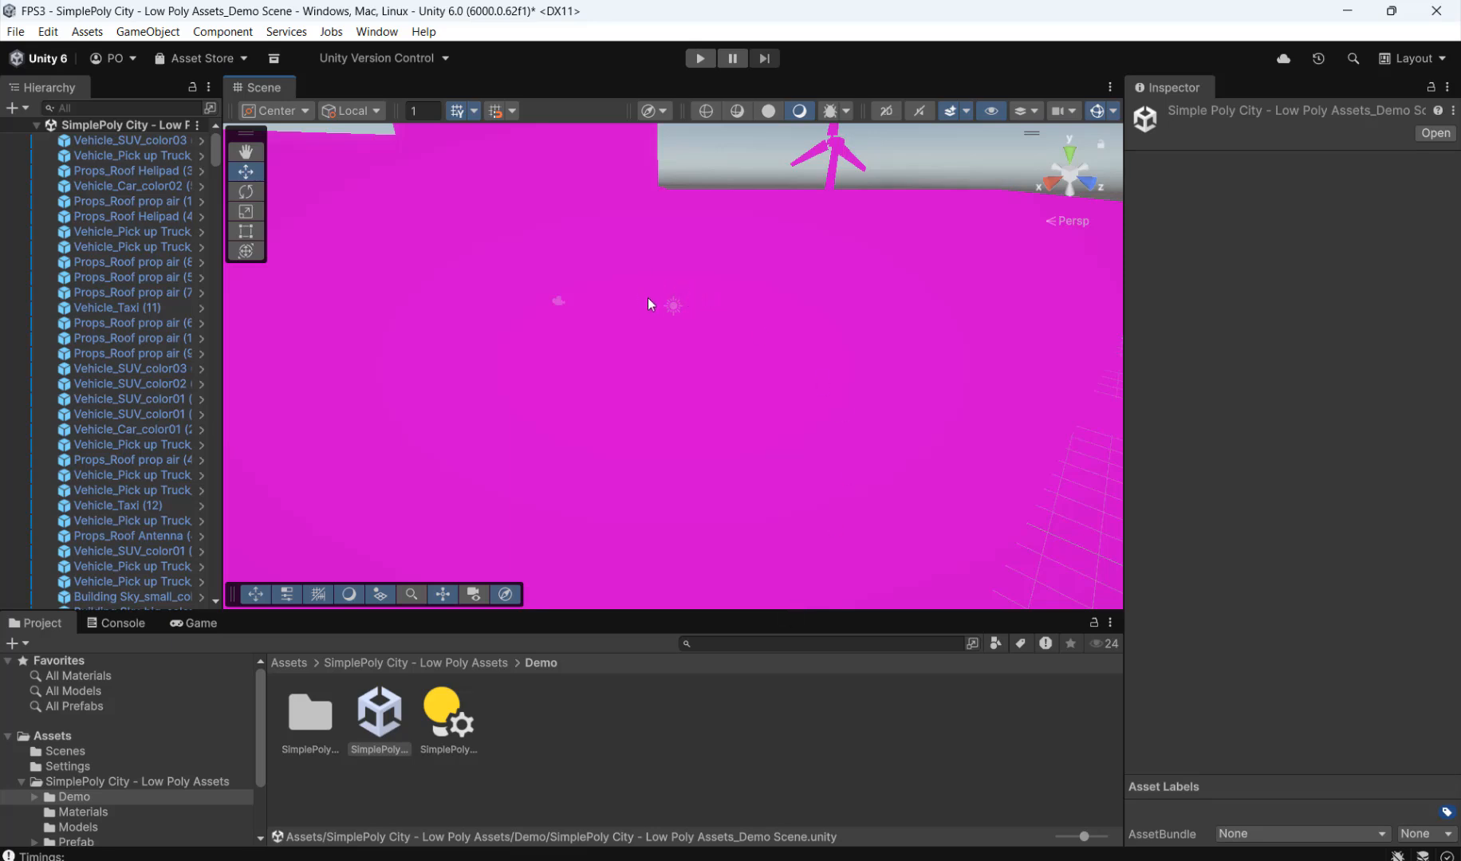
left_click(378, 32)
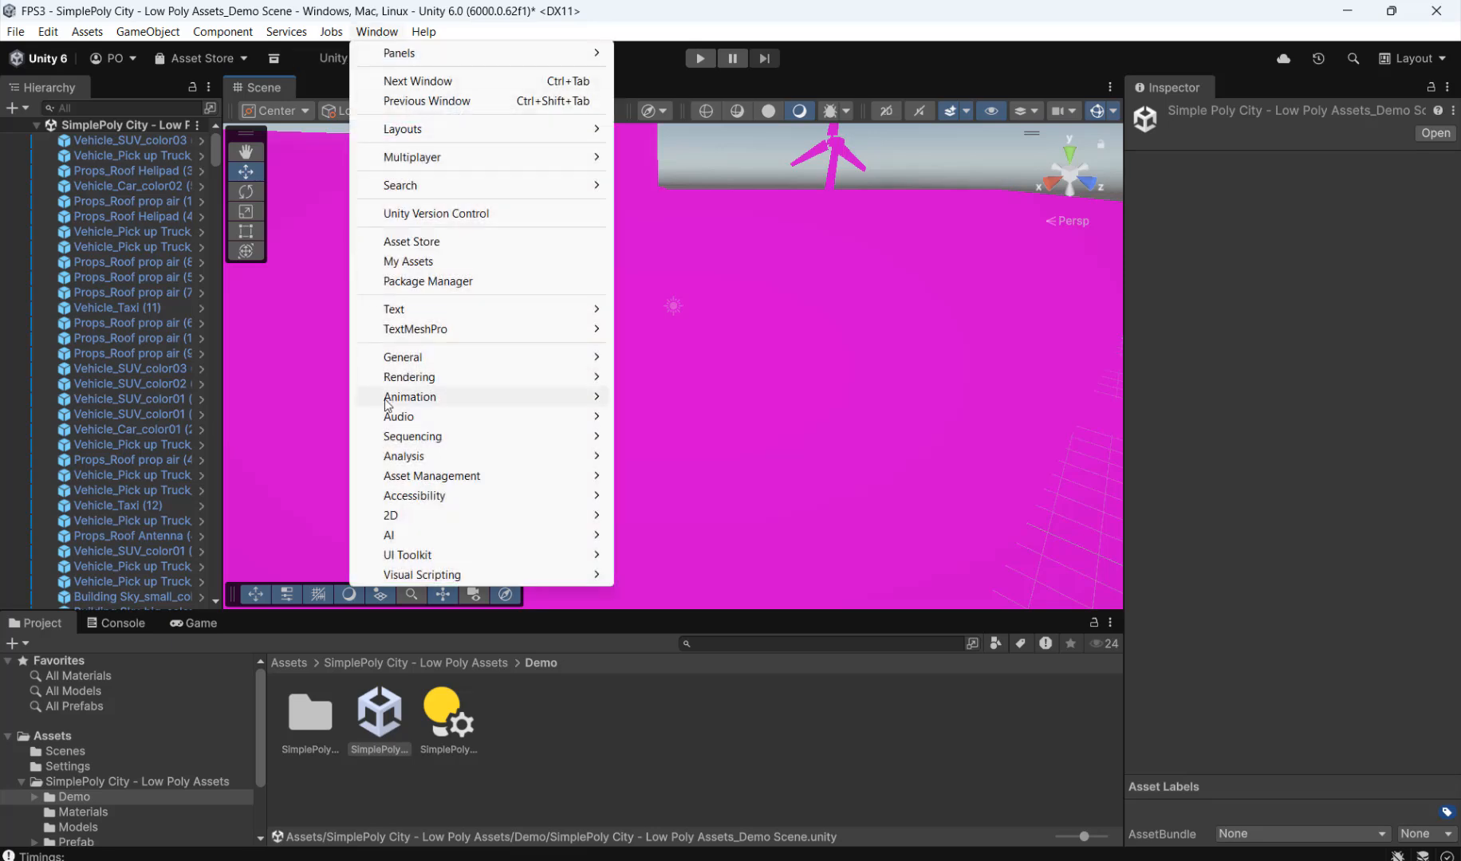
mouse_move(398, 382)
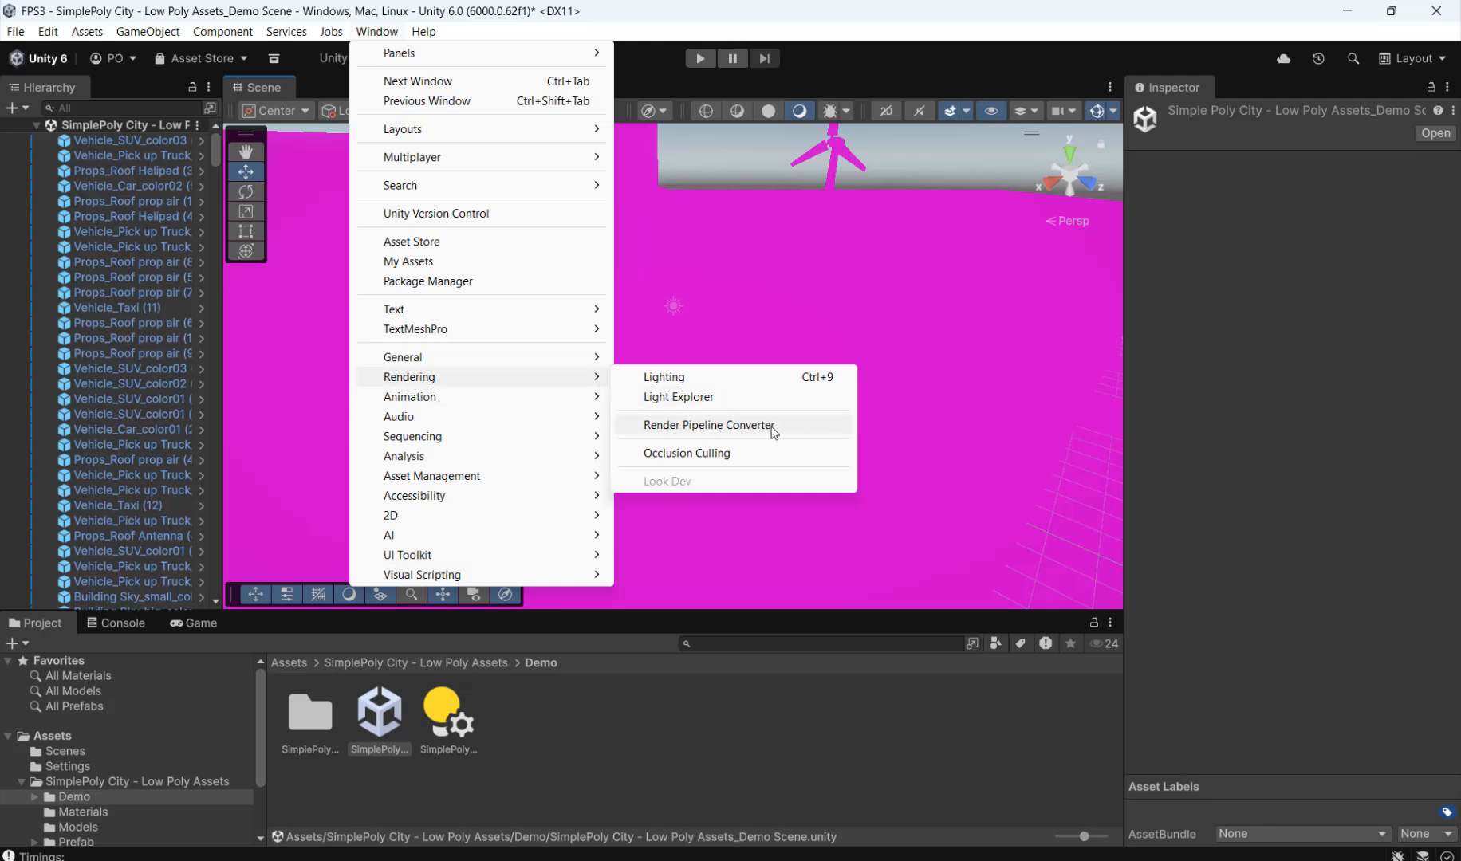
left_click(757, 284)
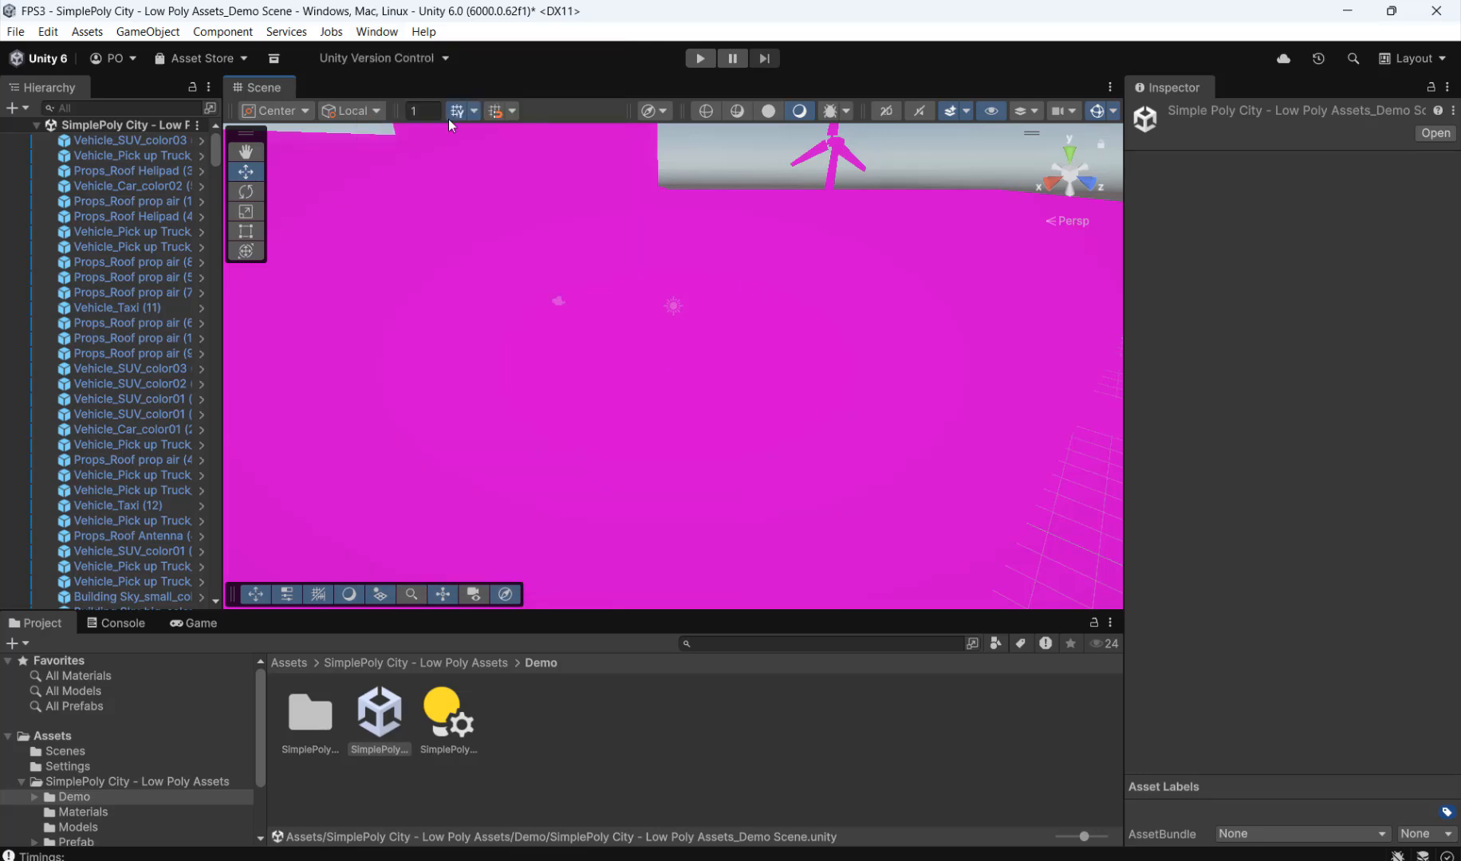
left_click(393, 33)
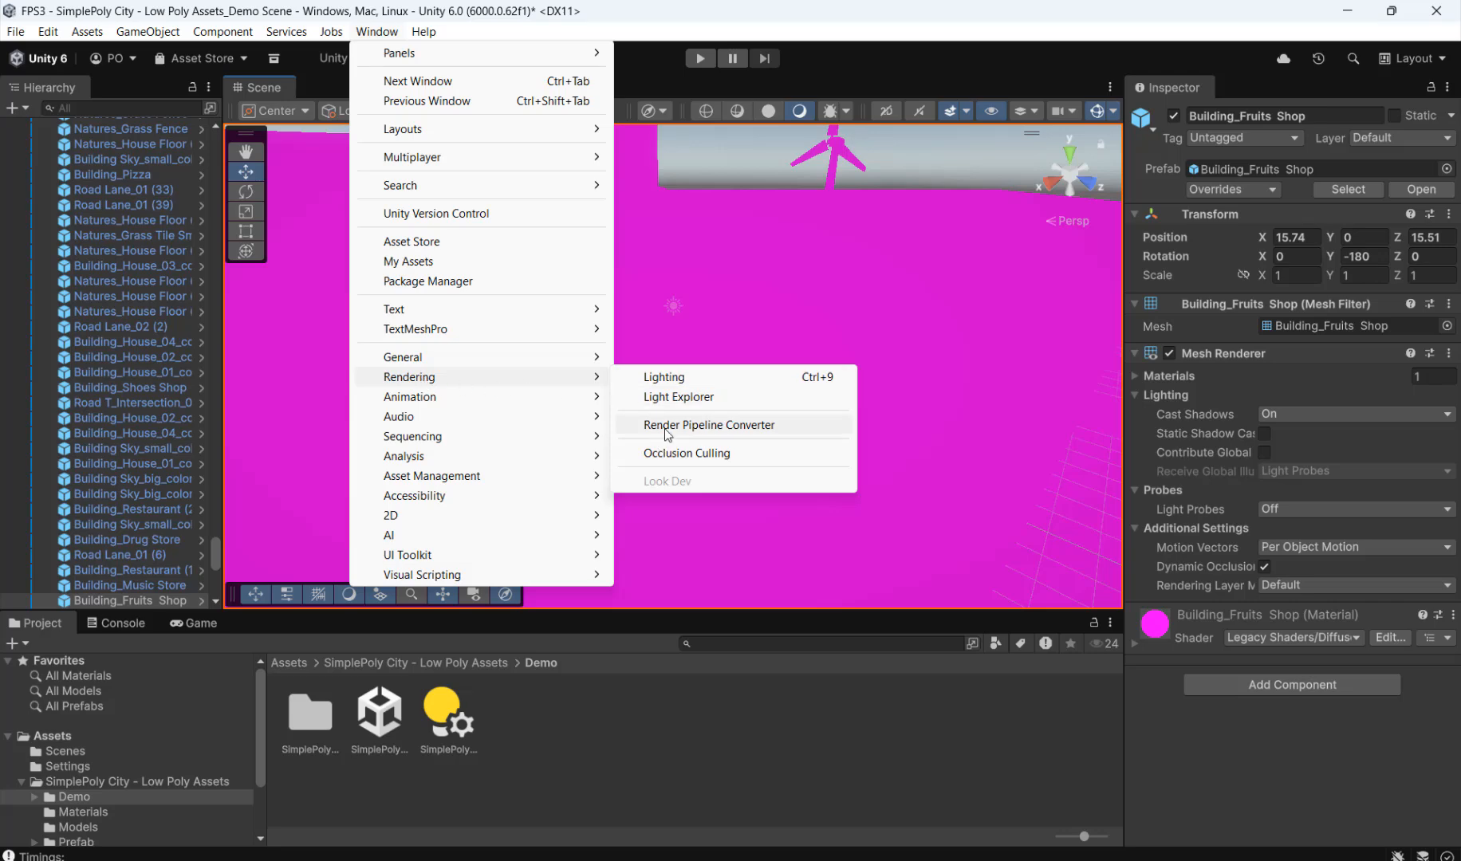
left_click(730, 426)
left_click_drag(952, 158, 858, 130)
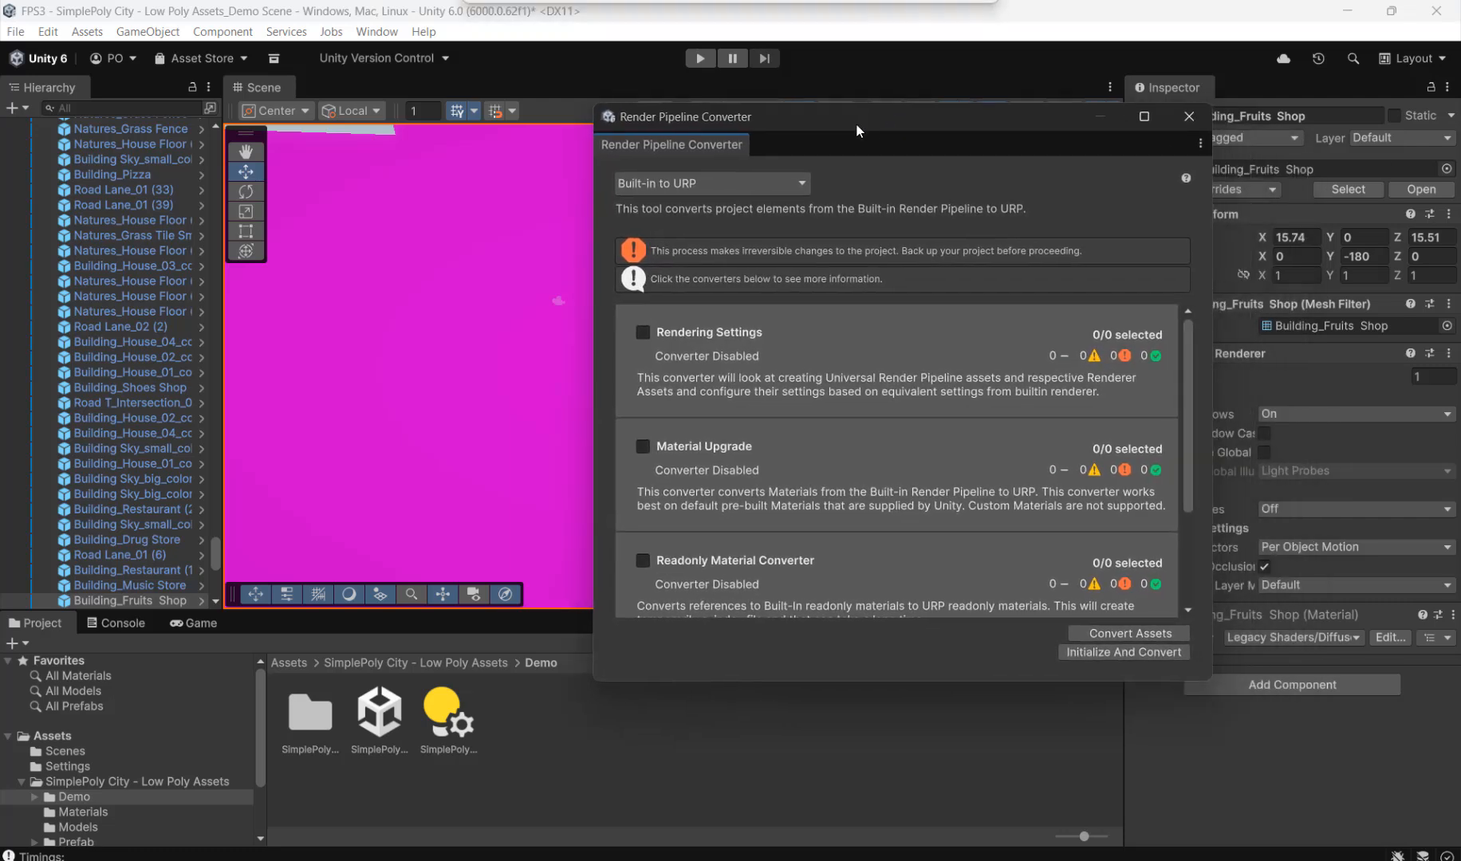
Step: Enable the Rendering Settings, Material Upgrade, Readonly Material Converter and Animation Clip Converter options
left_click(643, 332)
left_click(642, 447)
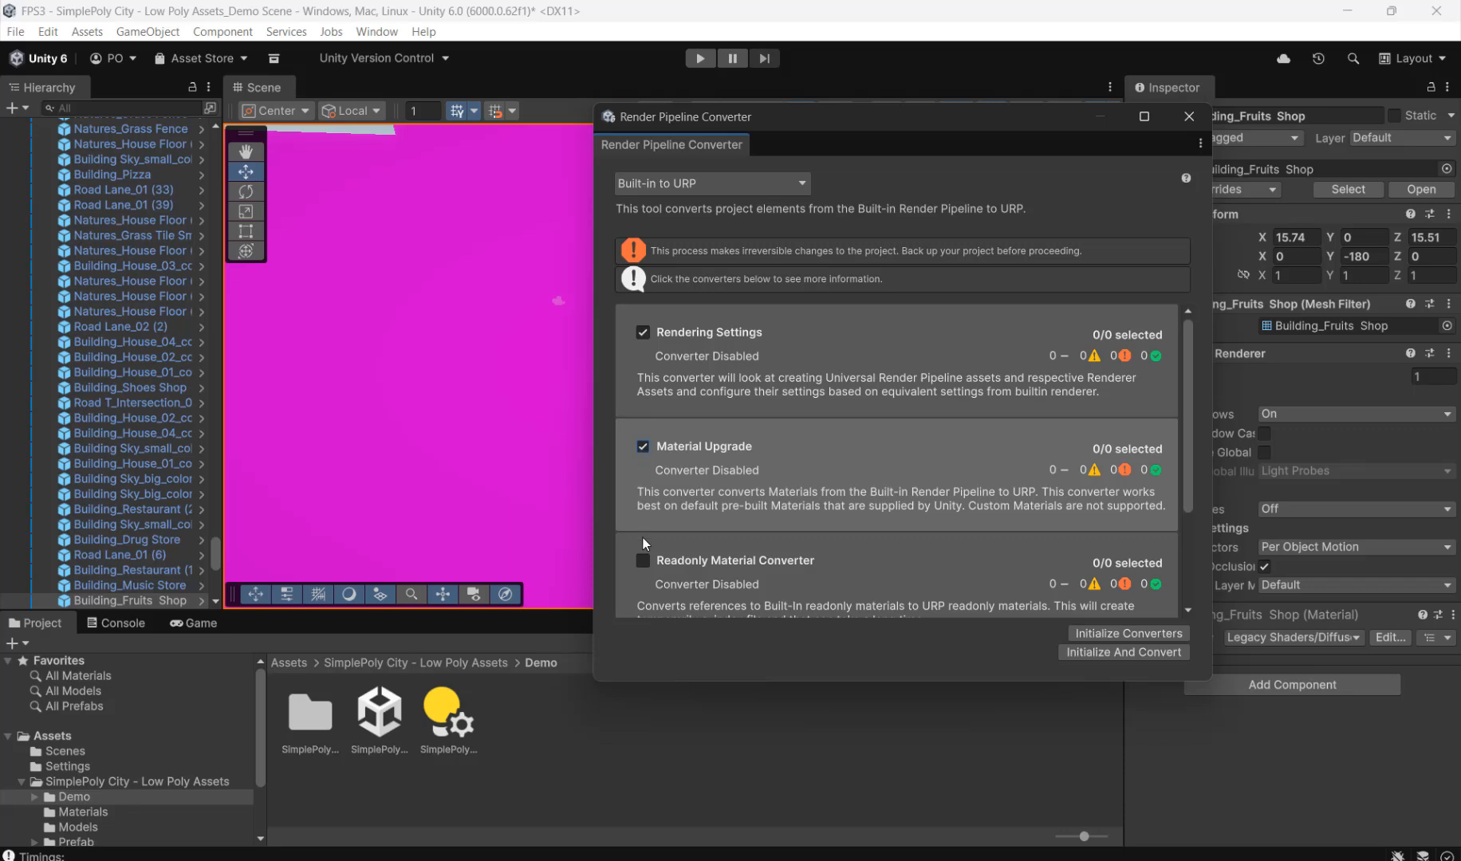
left_click(643, 561)
left_click_drag(1185, 447, 1182, 587)
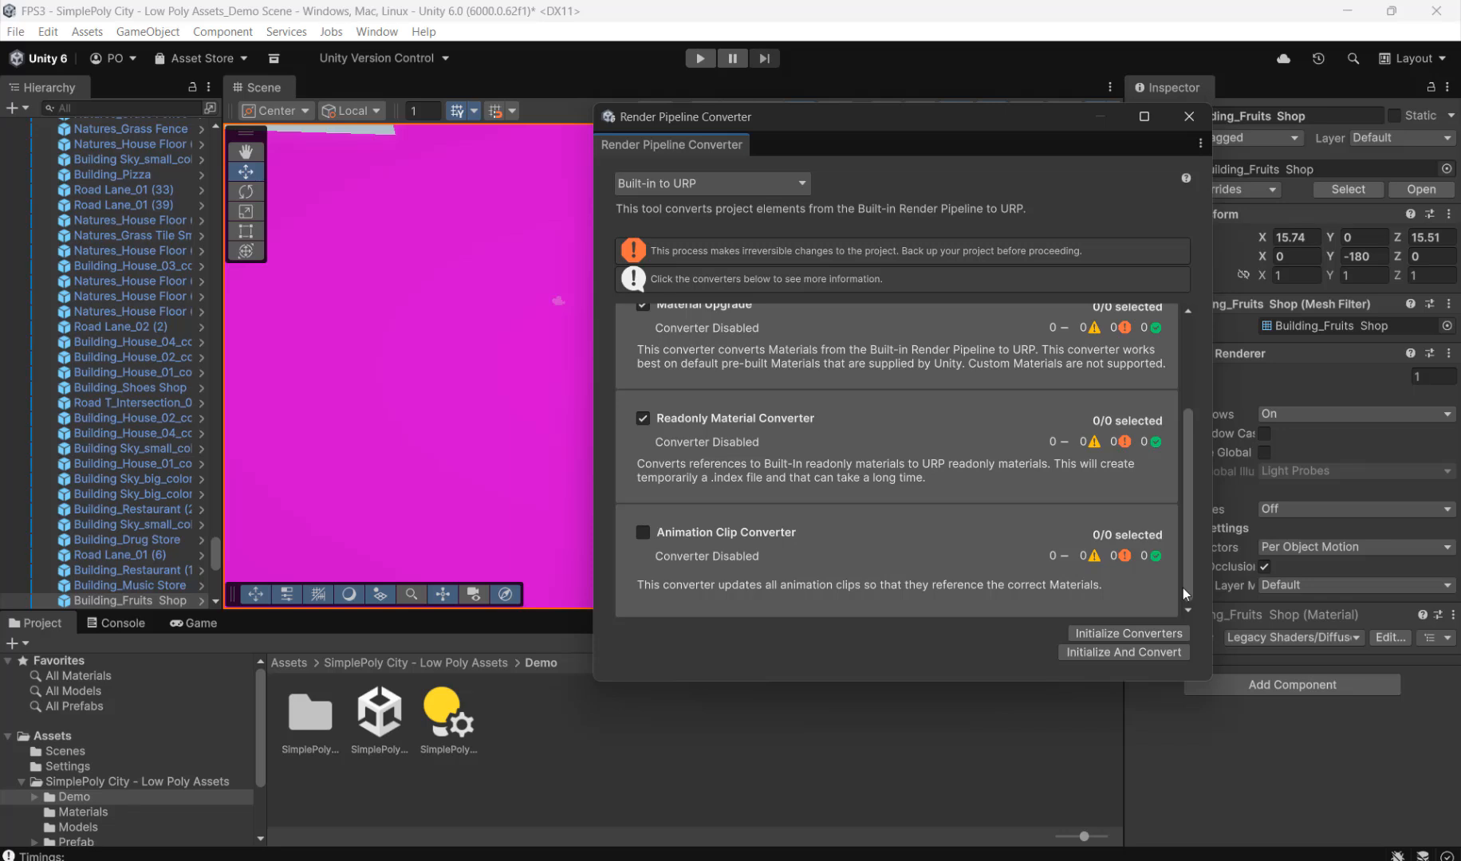
left_click(645, 532)
left_click_drag(1188, 518, 1191, 445)
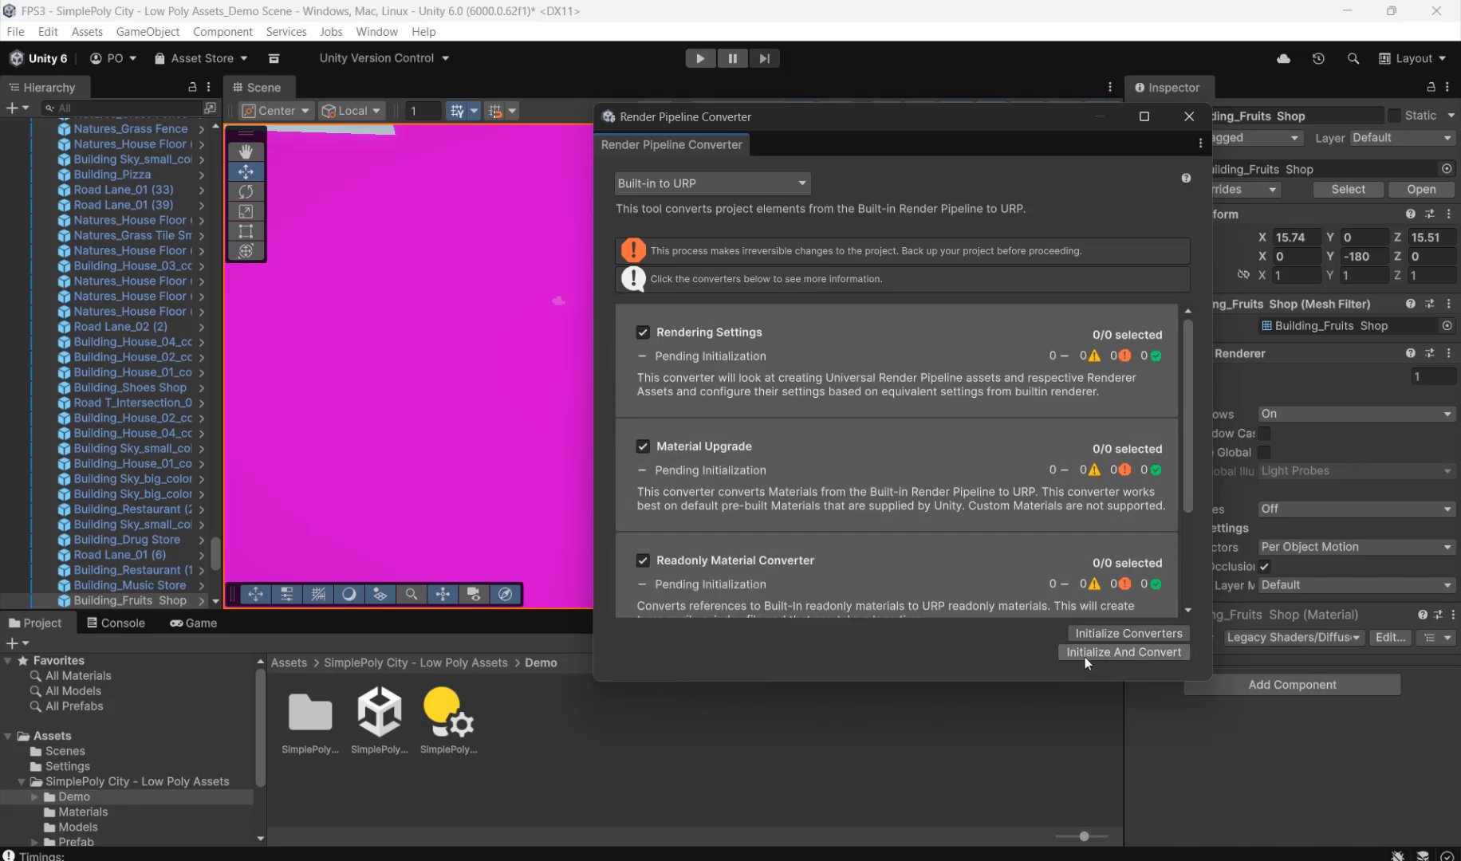
Step: Initialize and run the enabled converters, saving the scene when asked, and close the Render Pipeline Converter
left_click(1131, 651)
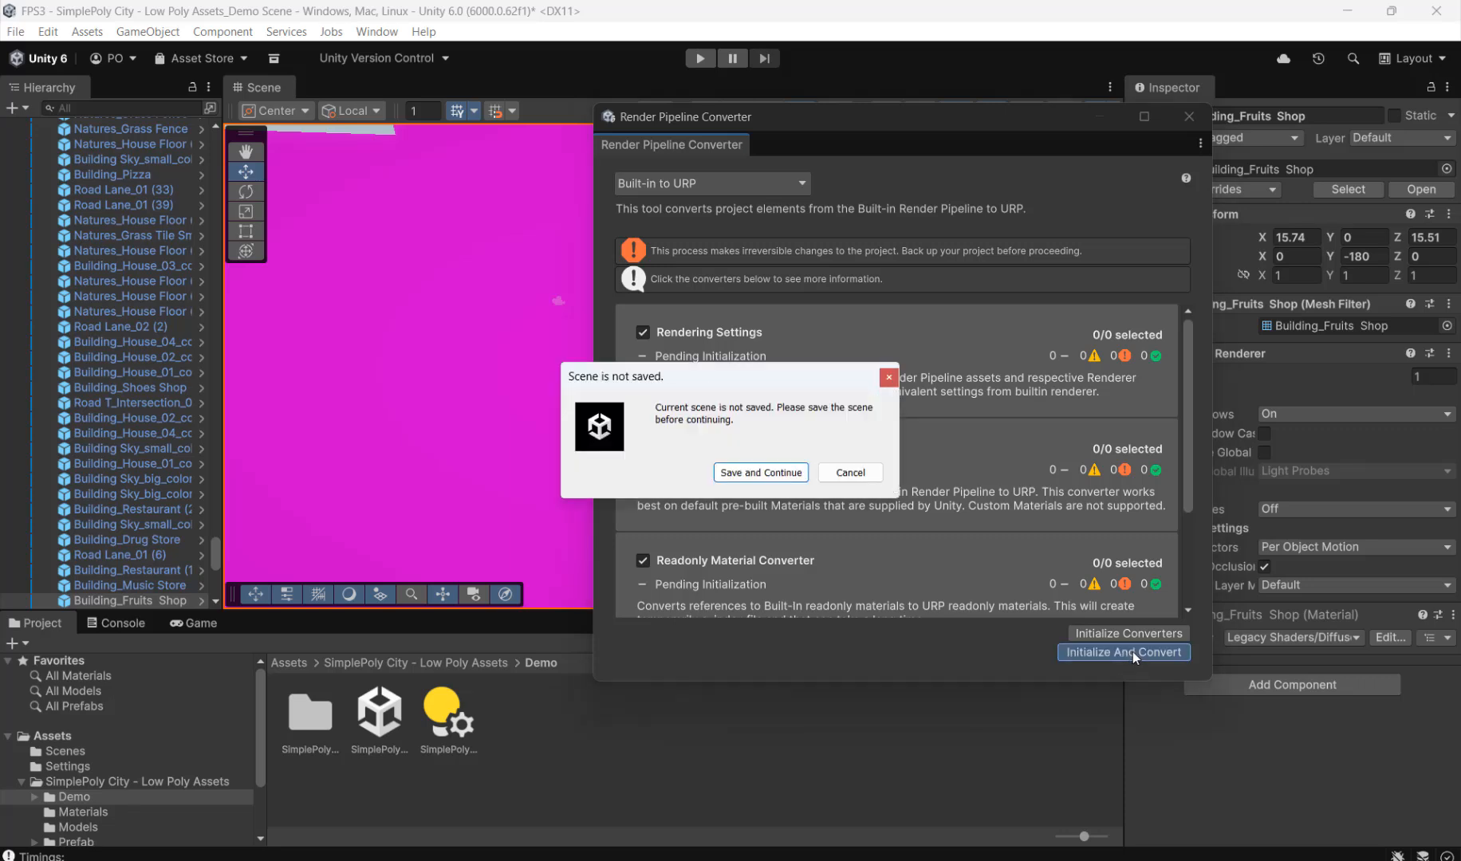
left_click(746, 473)
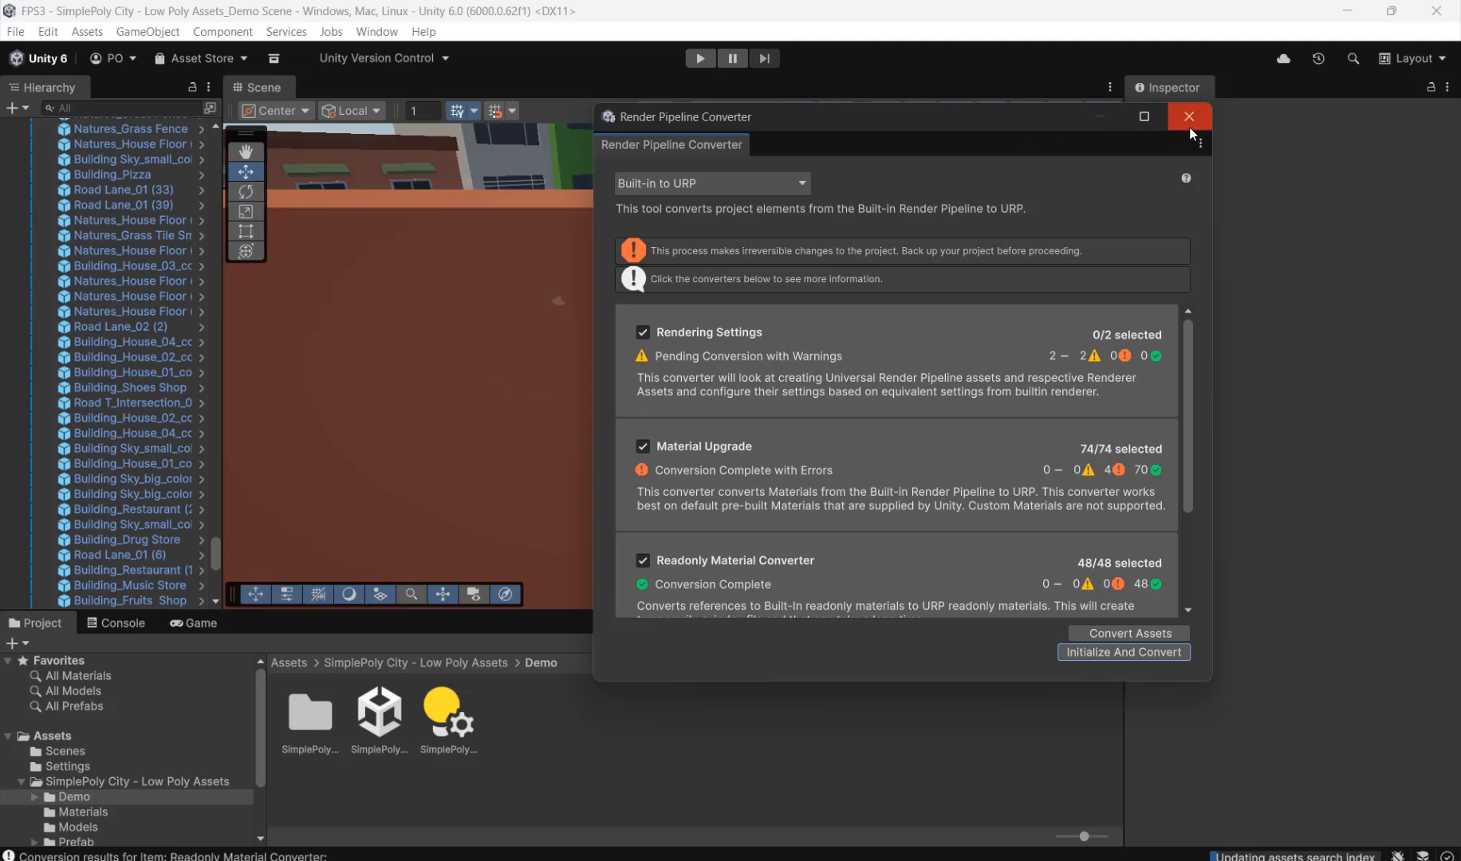
left_click(1193, 118)
Step: Check the converted city materials in the Scene and Game views, running the scene briefly in Play mode and stopping it
scroll(822, 376, "down", 5)
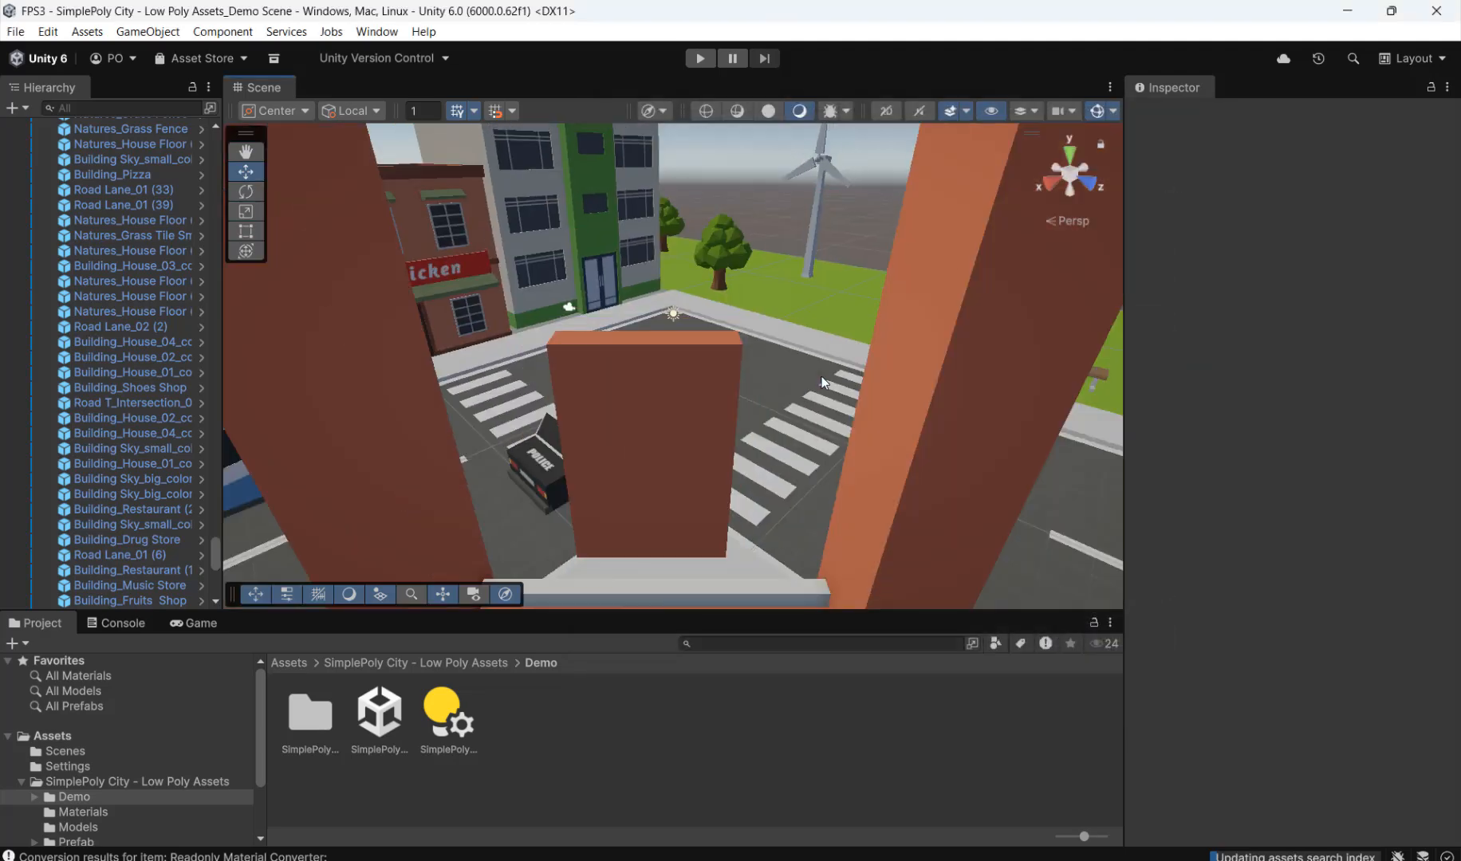
scroll(820, 374, "down", 8)
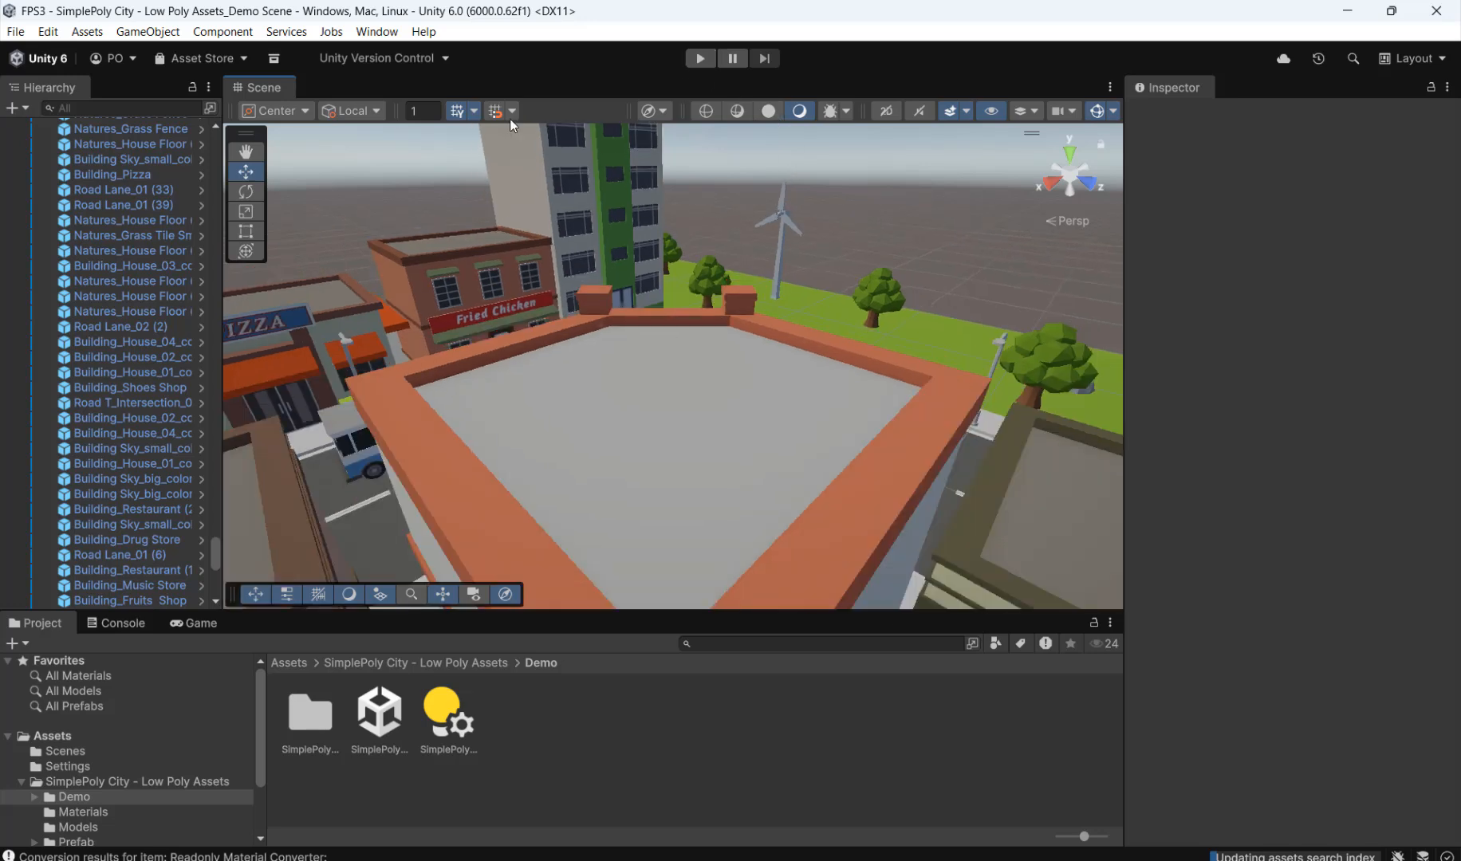
left_click(205, 624)
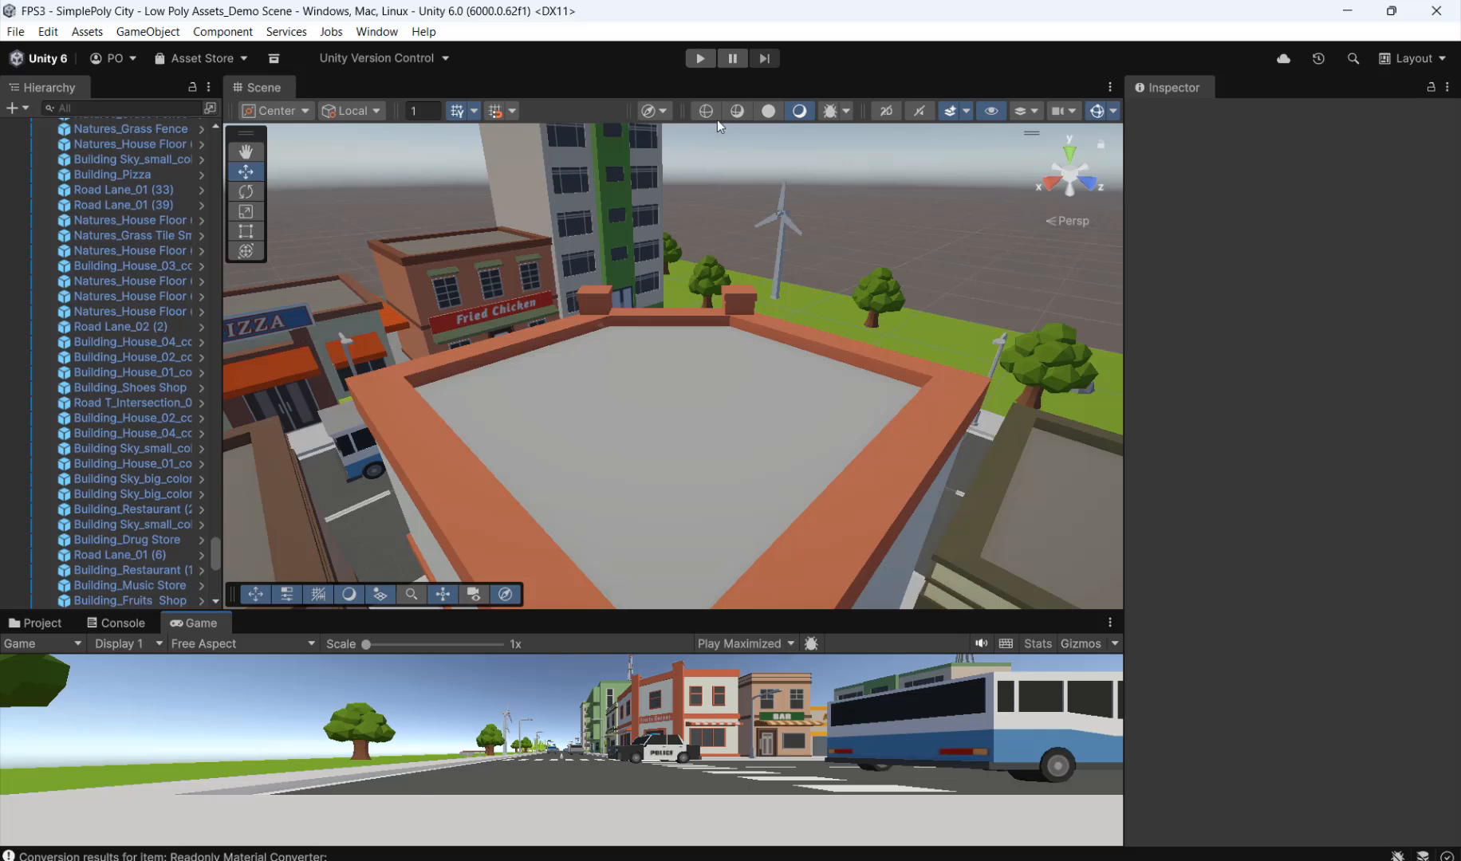
left_click(701, 59)
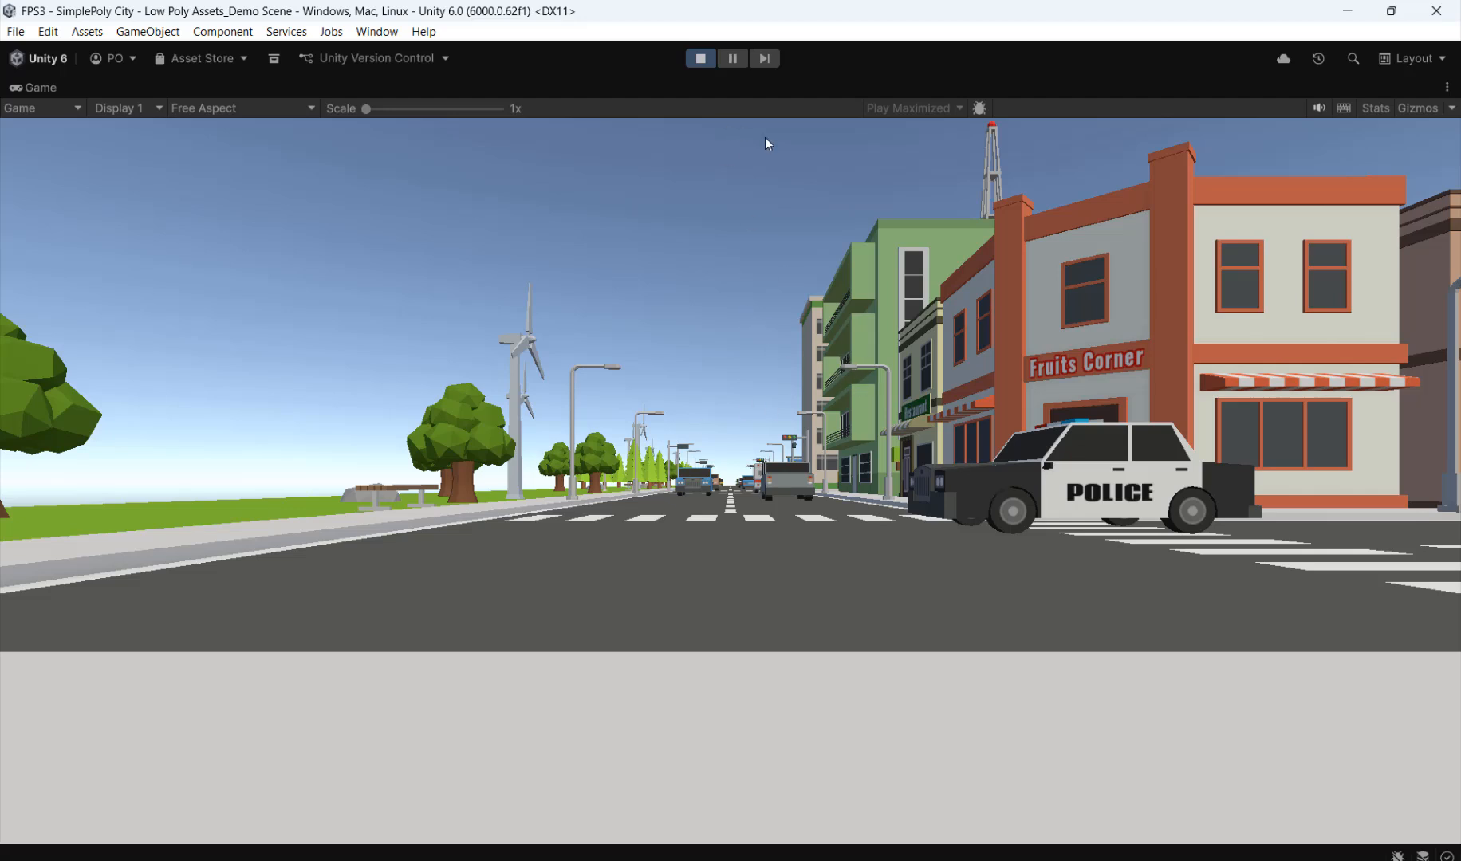
left_click(711, 65)
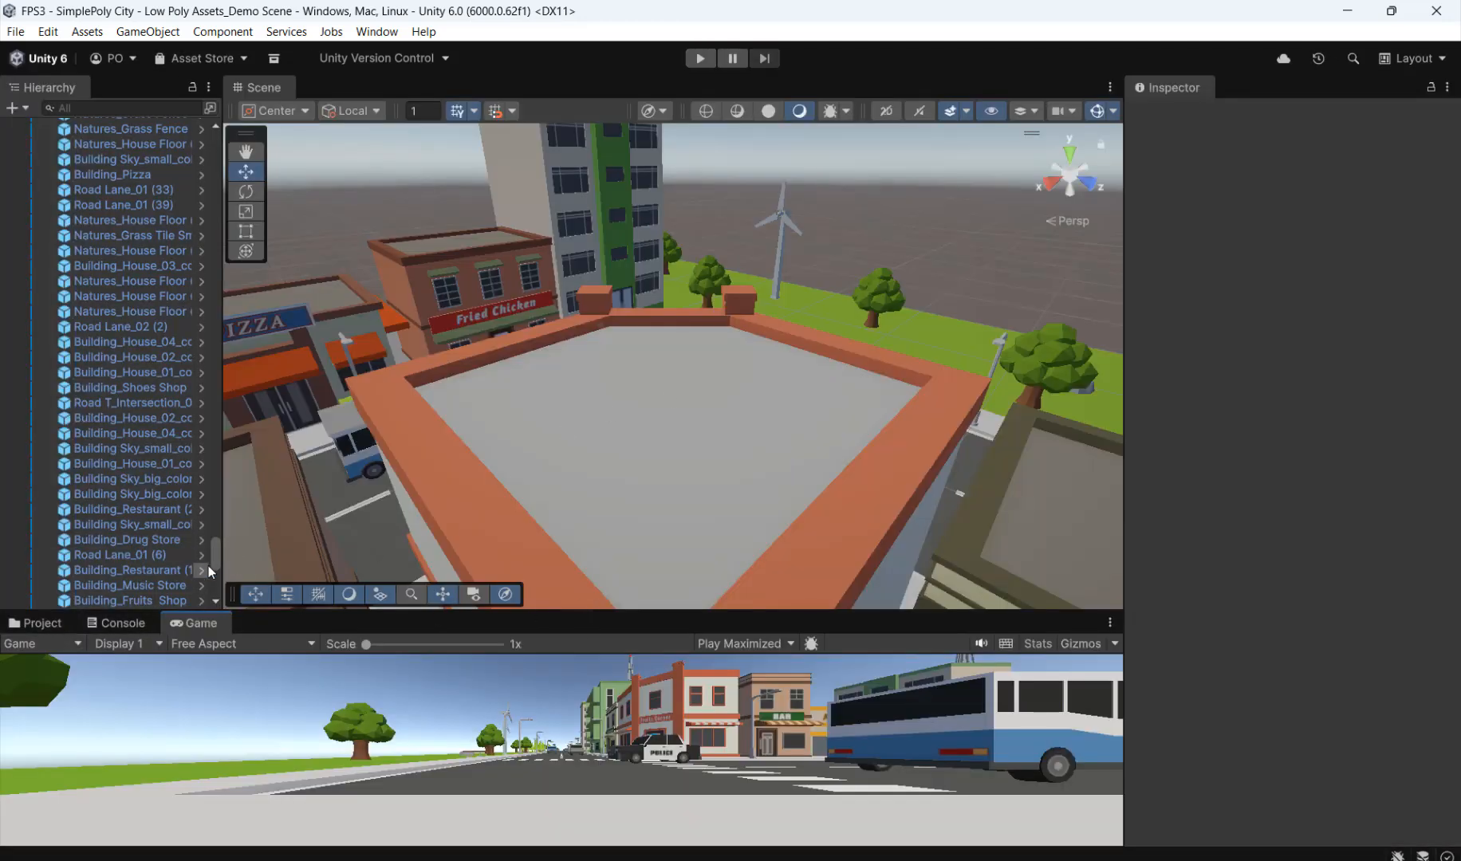
Step: Locate the demo scene's Main Camera in the object list and frame it in the Scene view
left_click_drag(216, 549, 217, 591)
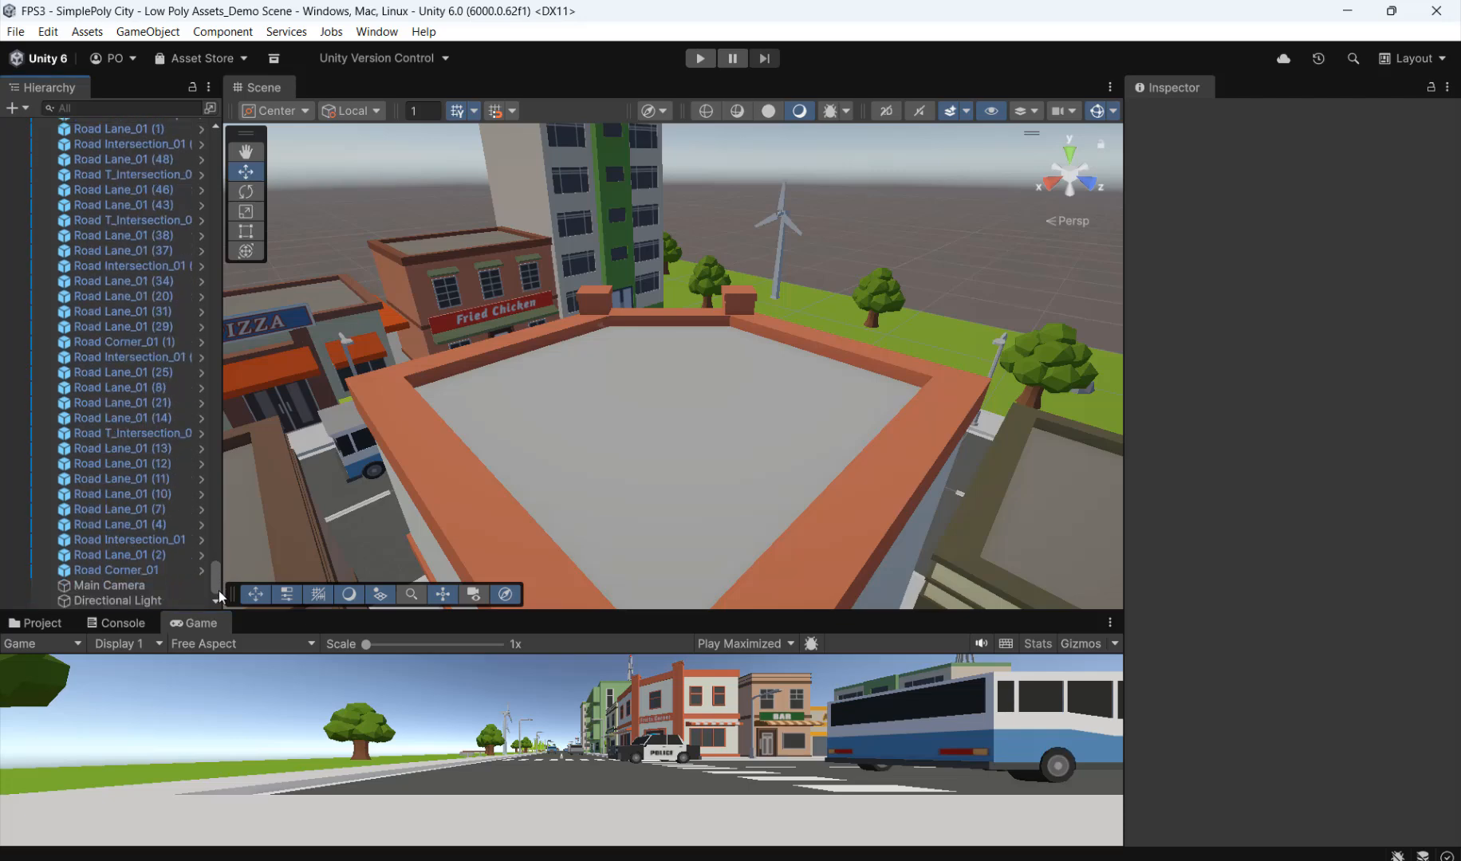
left_click(127, 590)
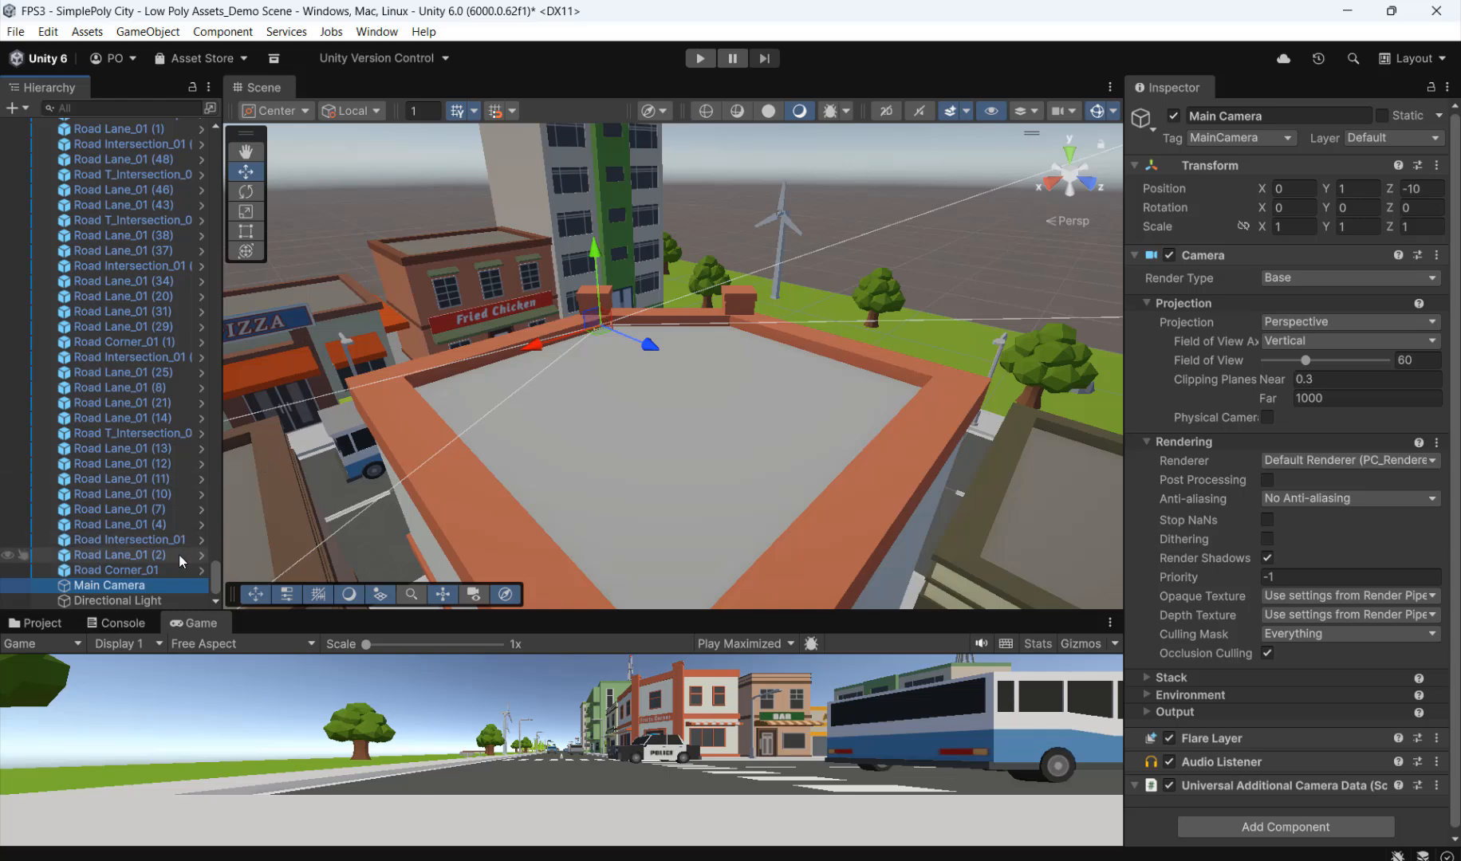
key("f")
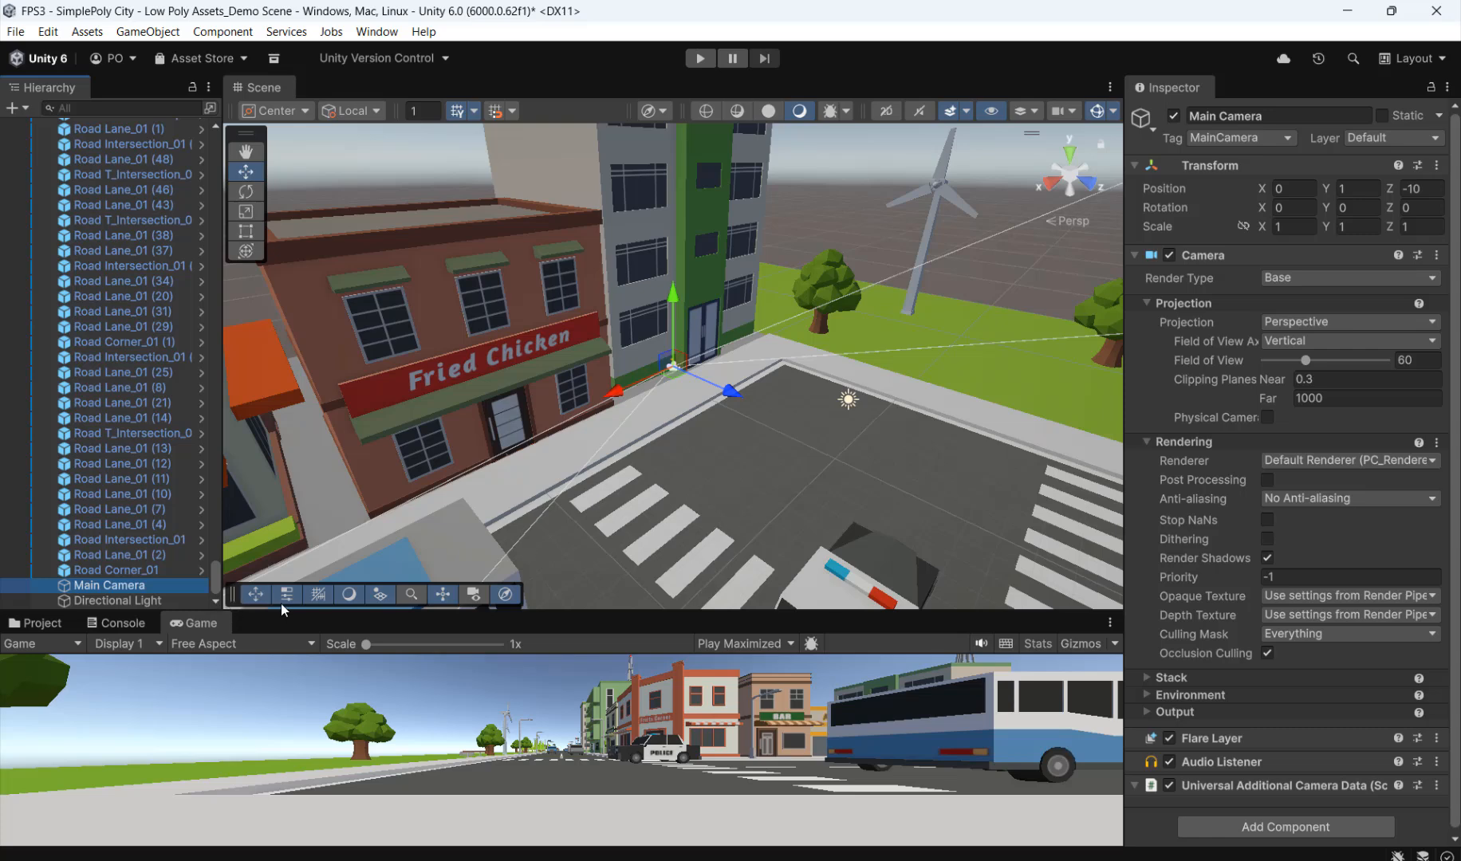
Step: Place the NestedParent_Unpack prefab from StarterAssets/FirstPersonController/Prefabs into the street area of the city scene
left_click(44, 624)
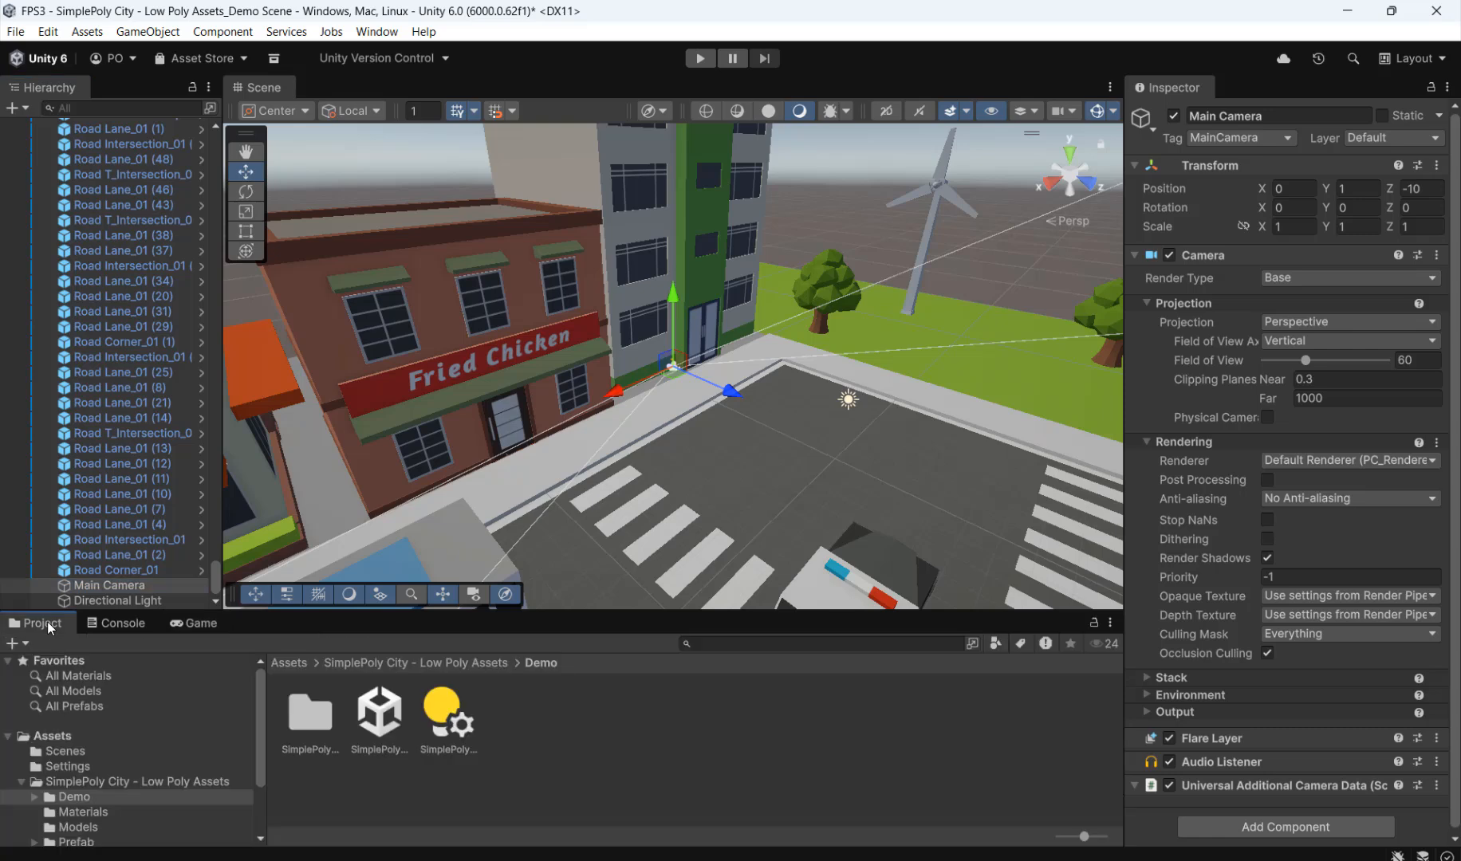
left_click_drag(258, 704, 262, 761)
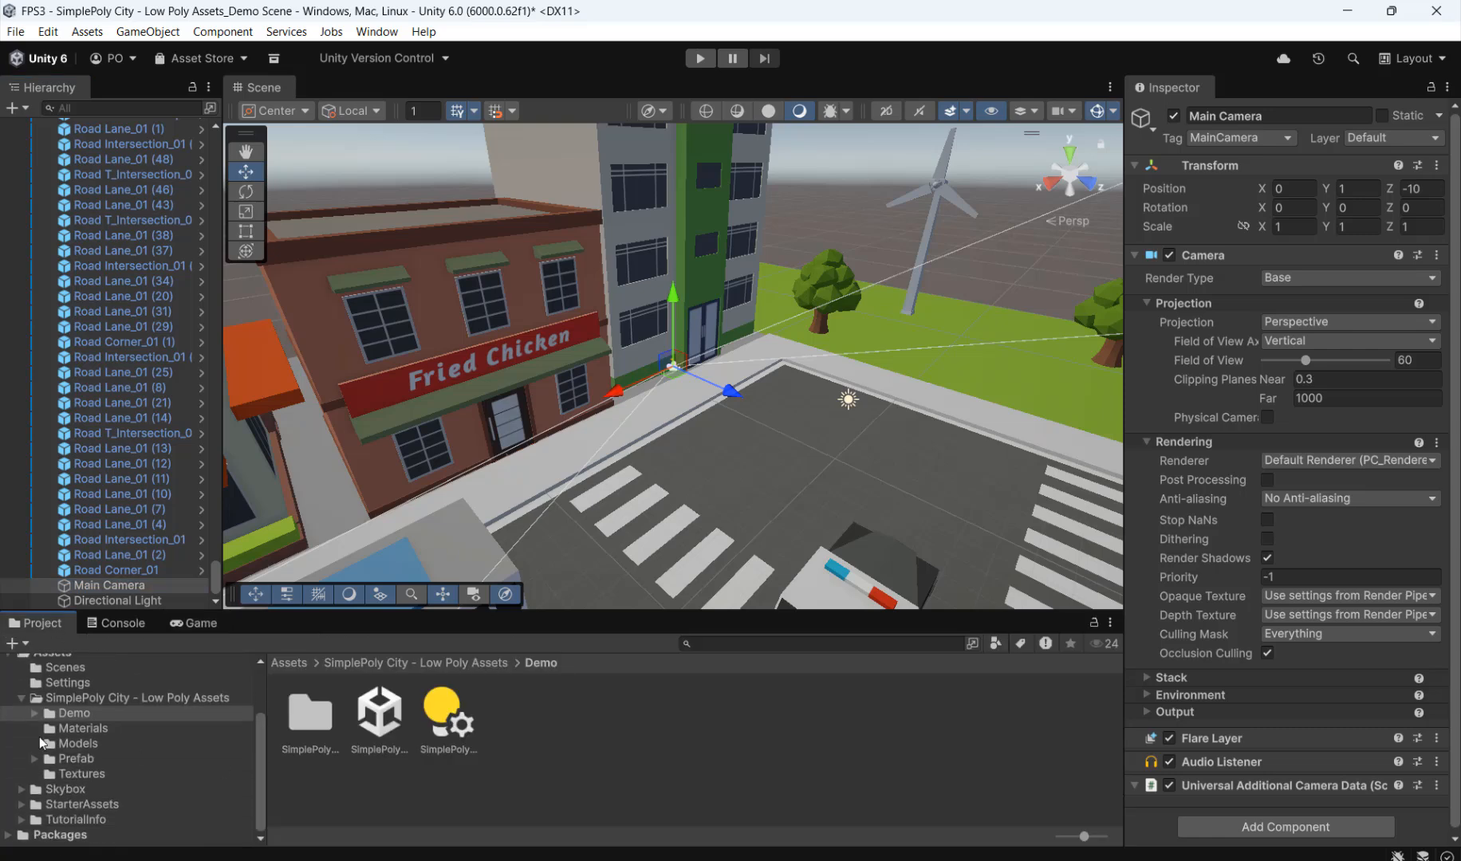
left_click(17, 700)
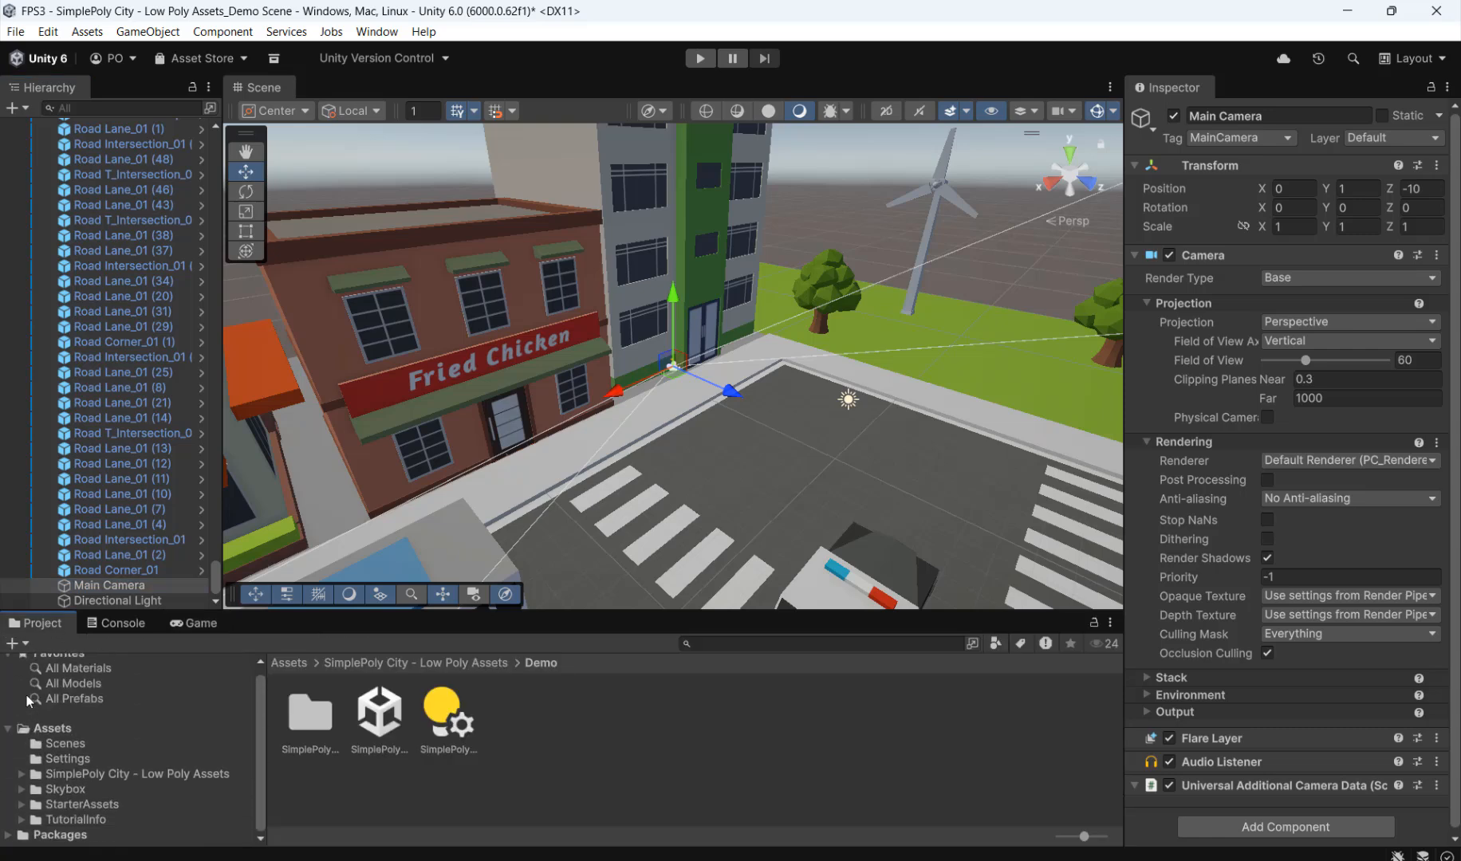
left_click(68, 804)
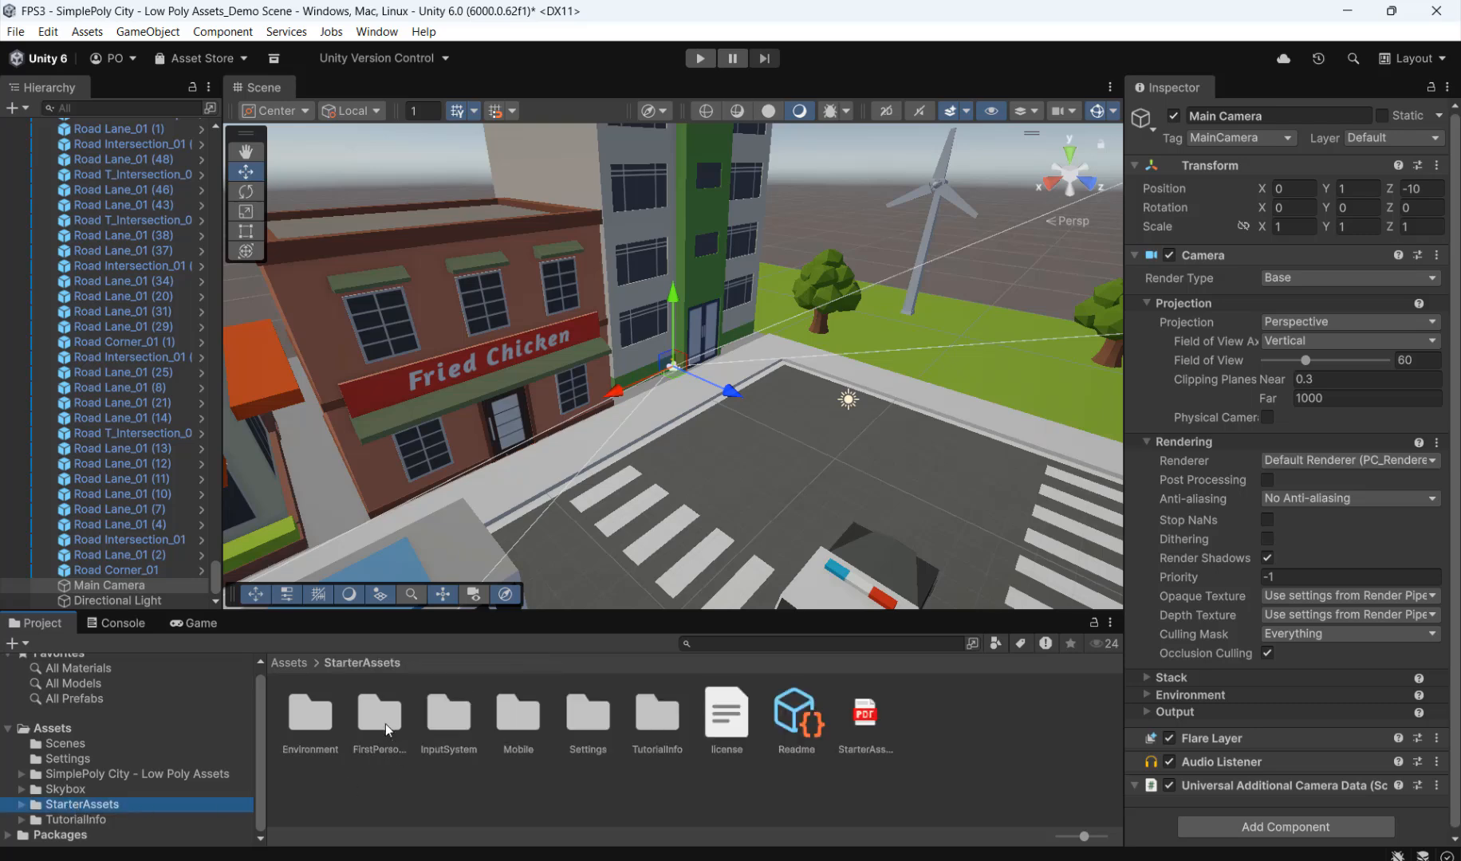
left_click(381, 719)
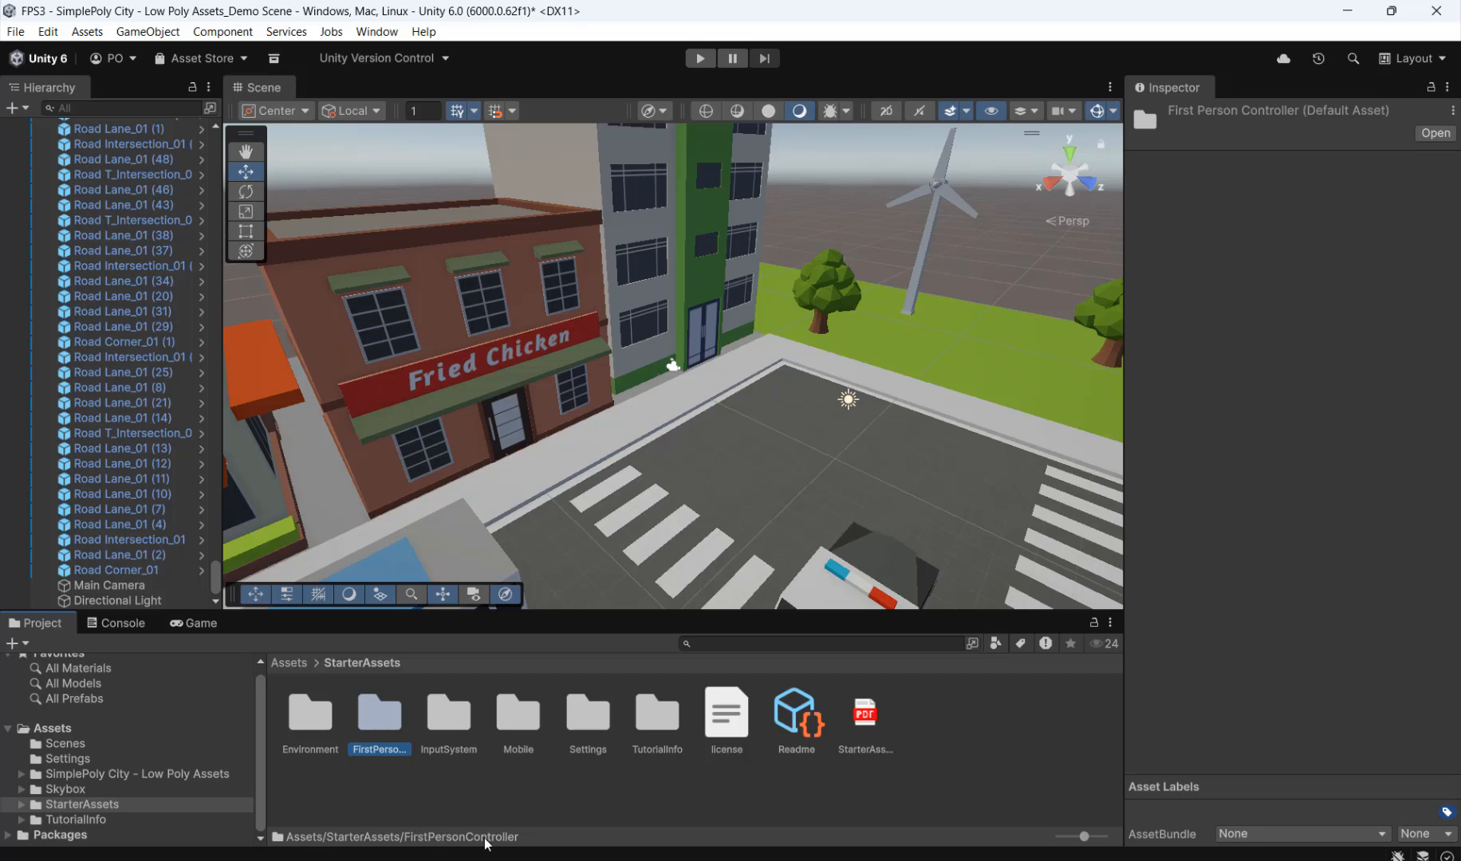
double_click(378, 720)
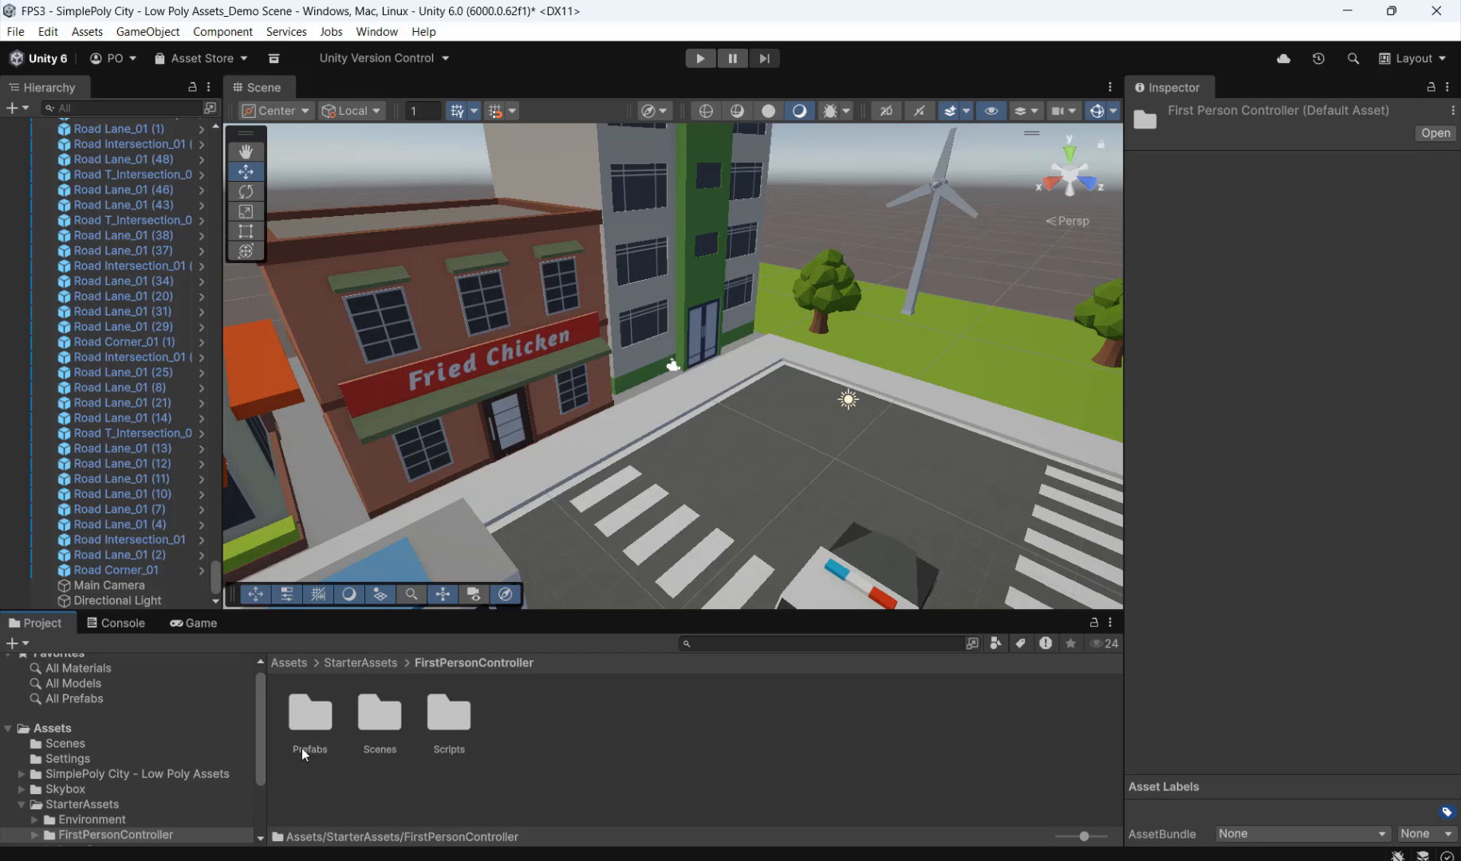
double_click(309, 721)
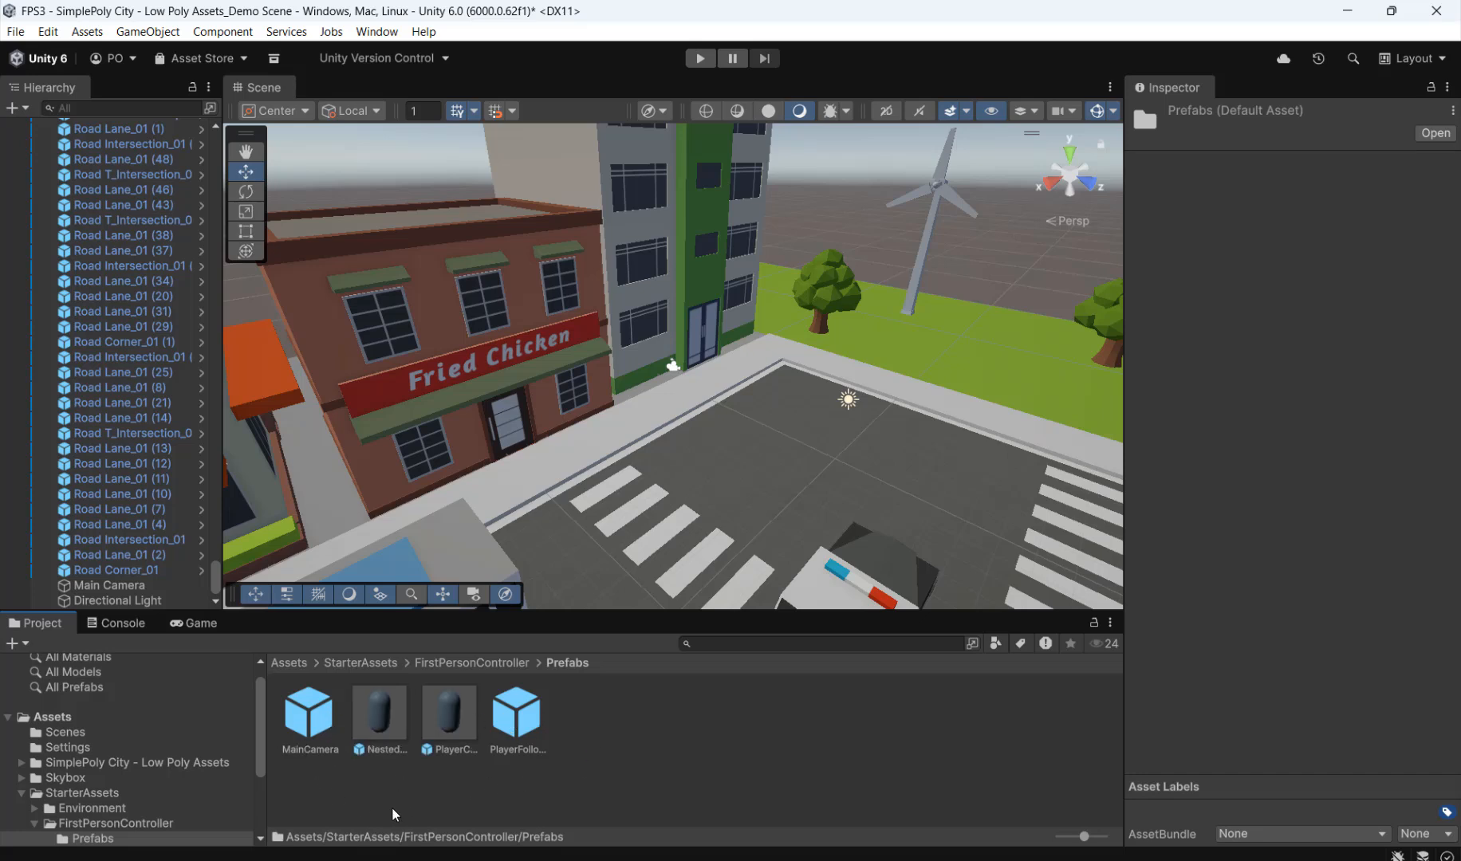
left_click(379, 718)
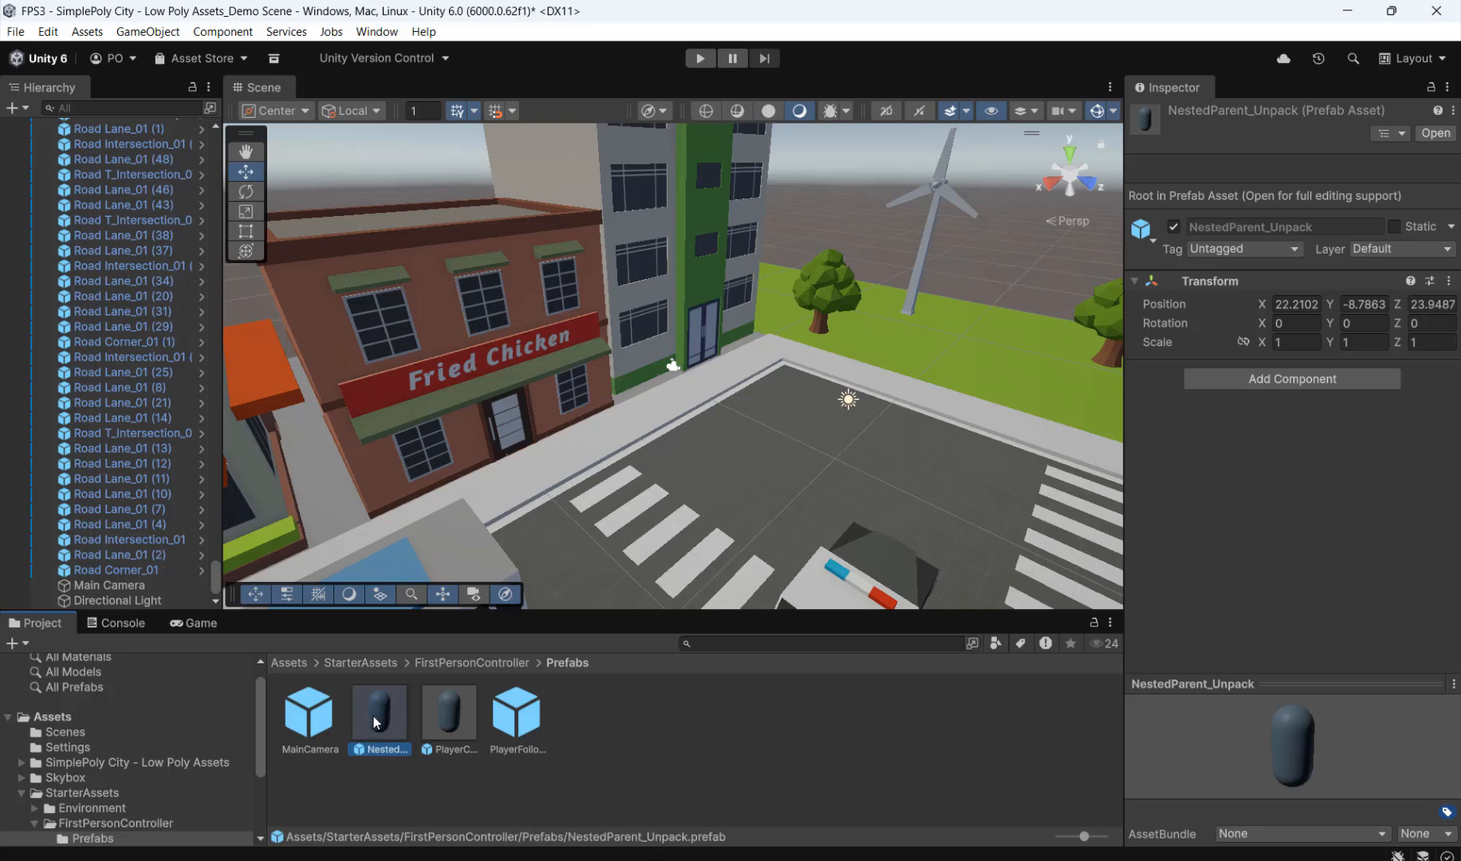
left_click_drag(376, 722, 938, 417)
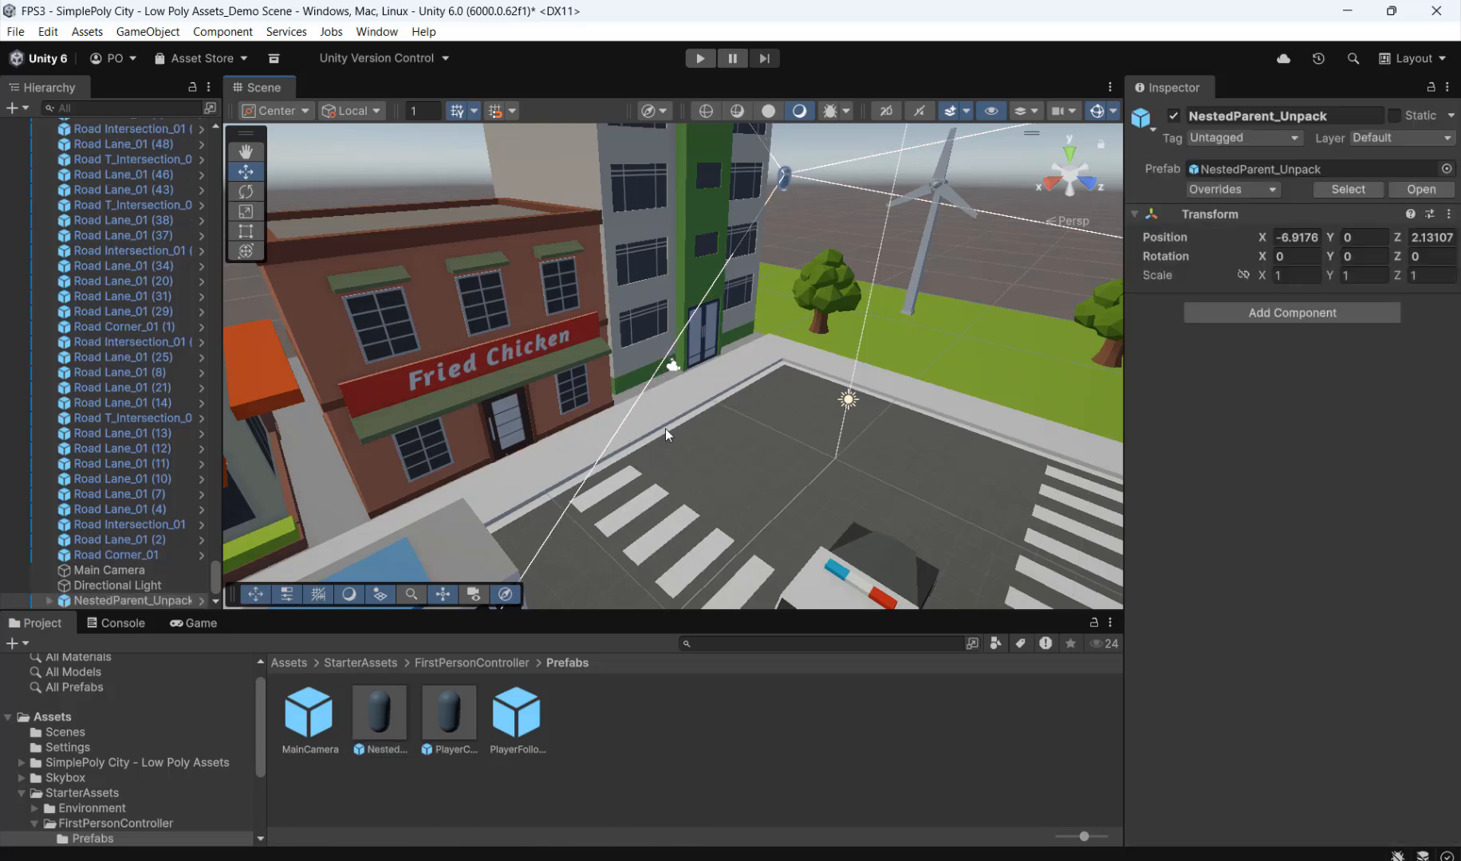
Step: Expand NestedParent_Unpack to inspect its own MainCamera, and deactivate the demo scene's original Main Camera
left_click(89, 571)
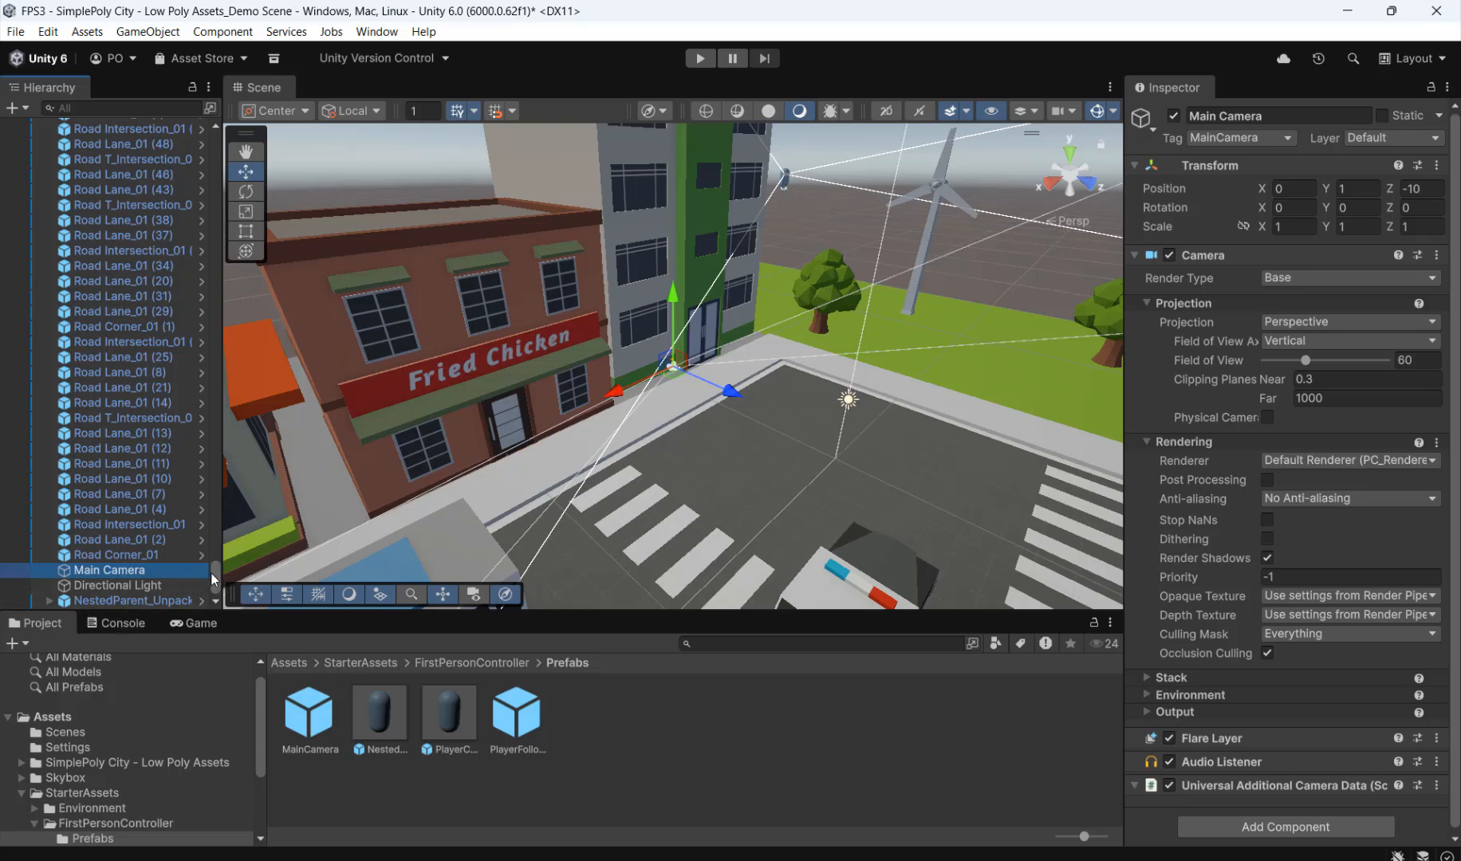
left_click_drag(223, 579, 217, 579)
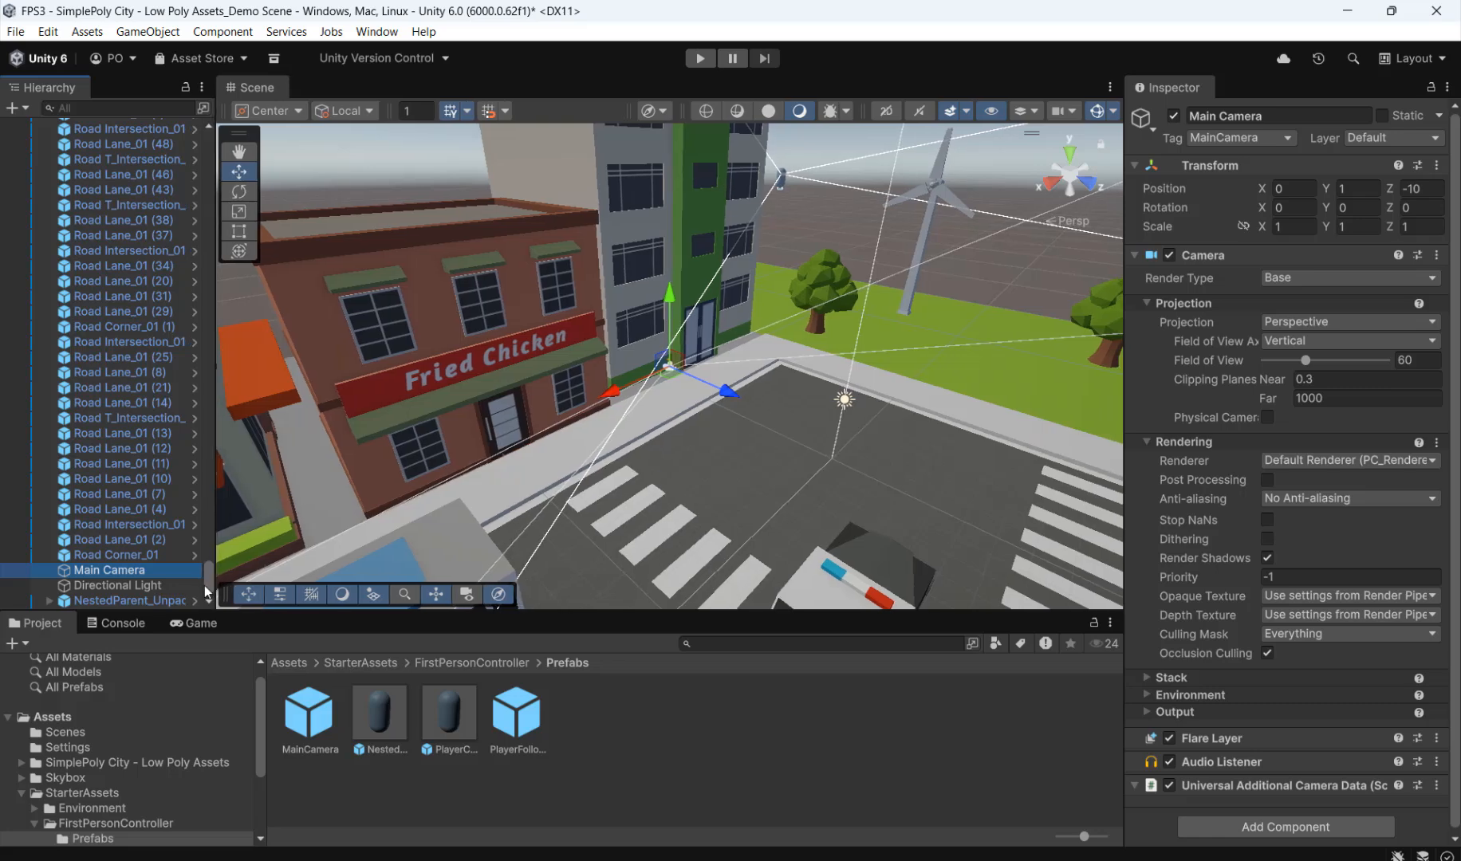
left_click(47, 602)
scroll(212, 585, "down", 2)
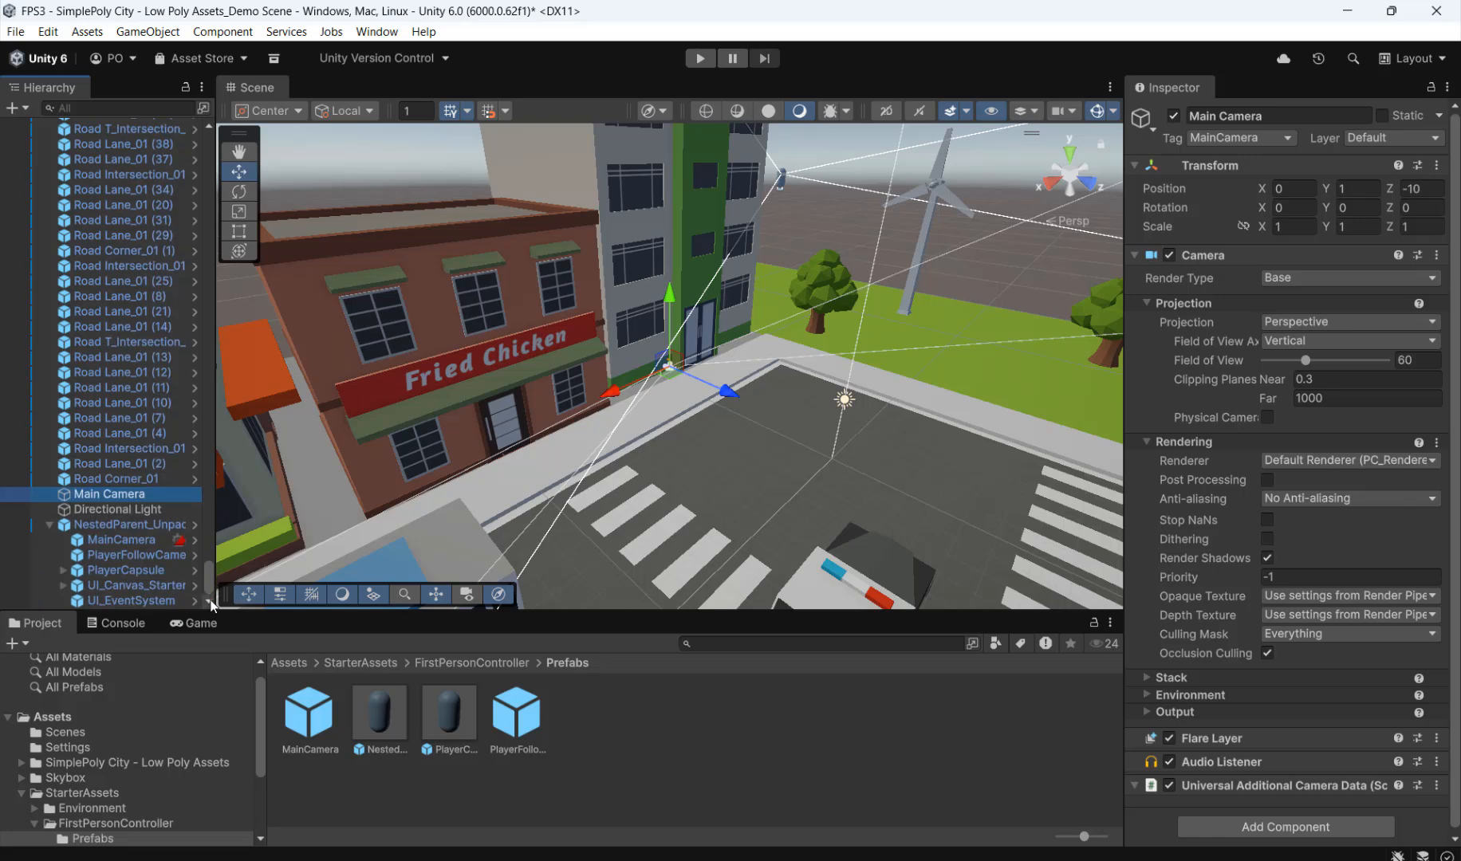
left_click(124, 539)
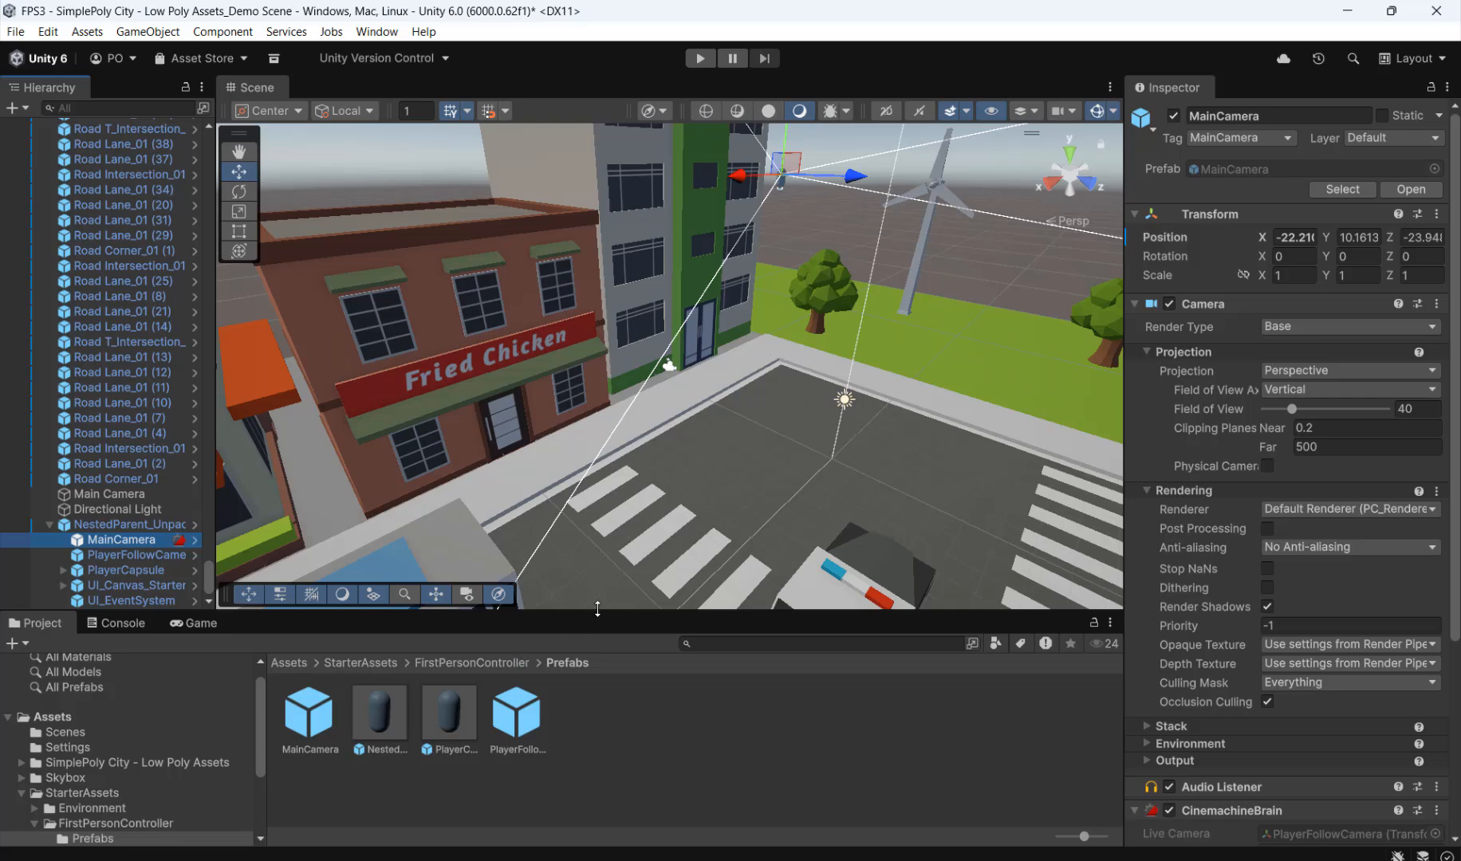
left_click(129, 494)
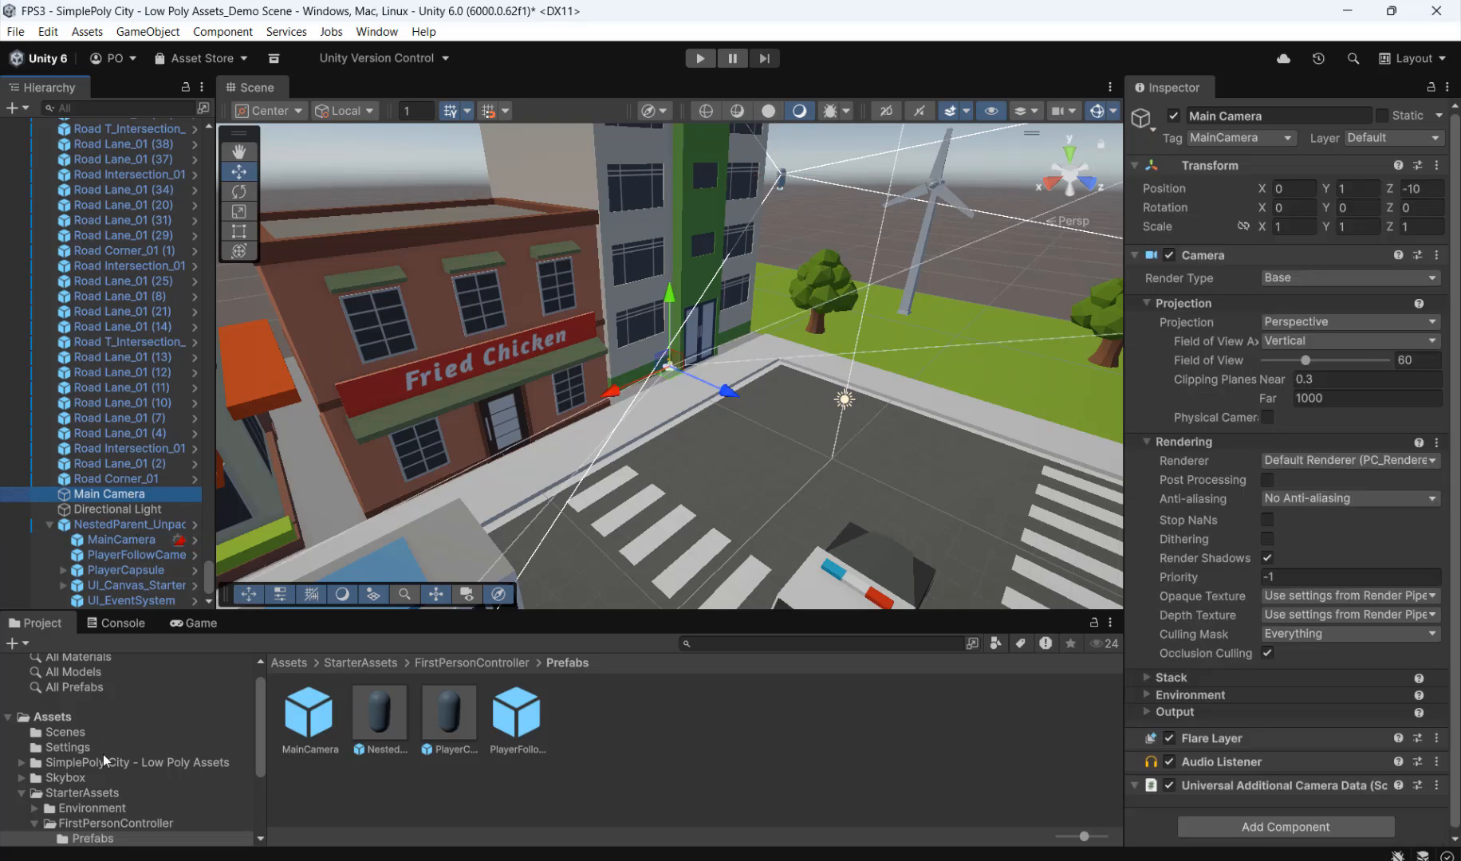
left_click(1173, 116)
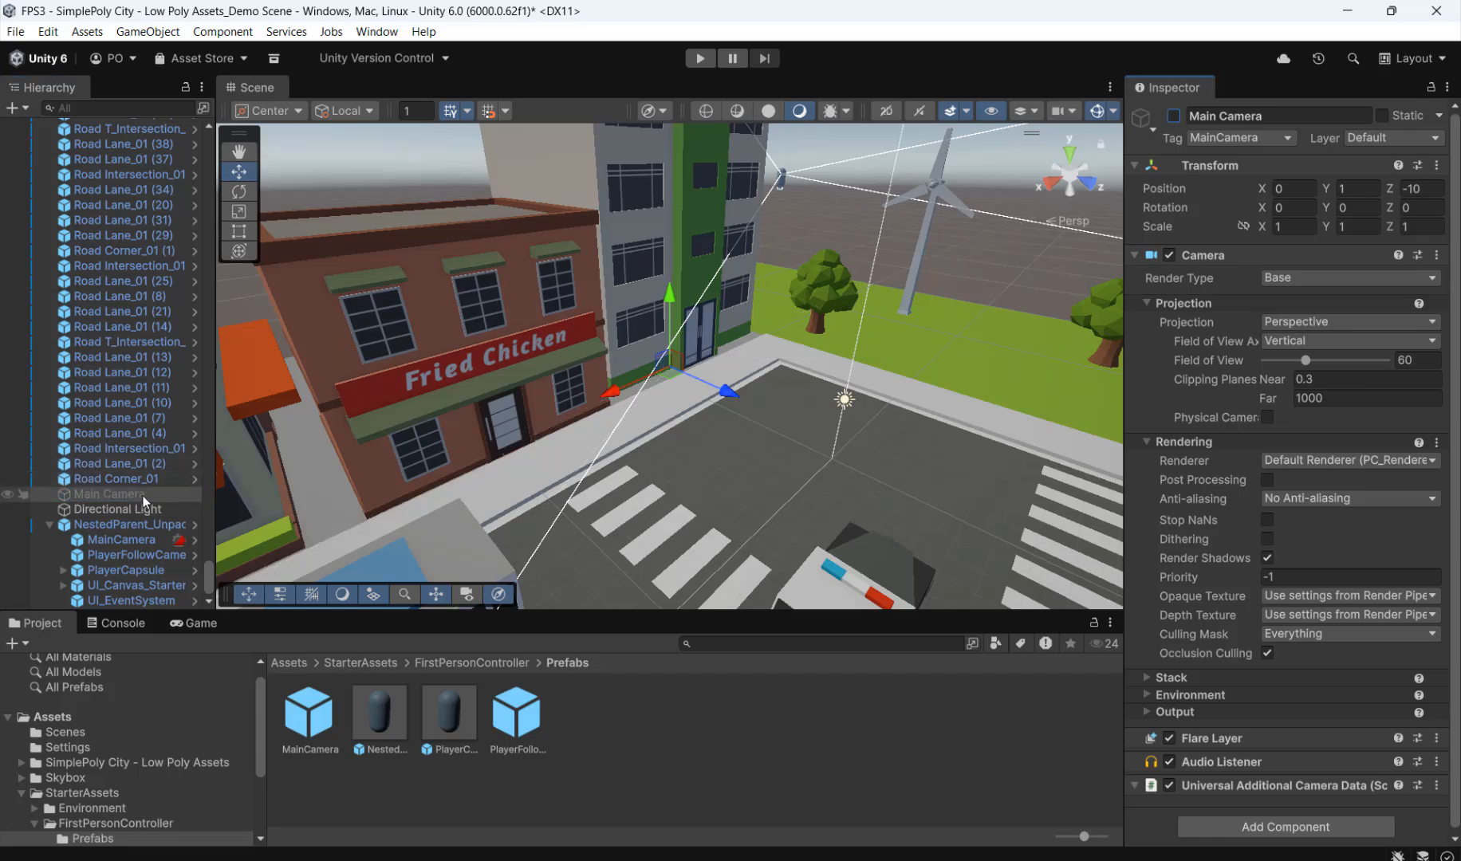
Step: Deactivate both UI_Canvas_StarterAssetsInputs_Joysticks and UI_EventSystem under NestedParent_Unpack
left_click(211, 584)
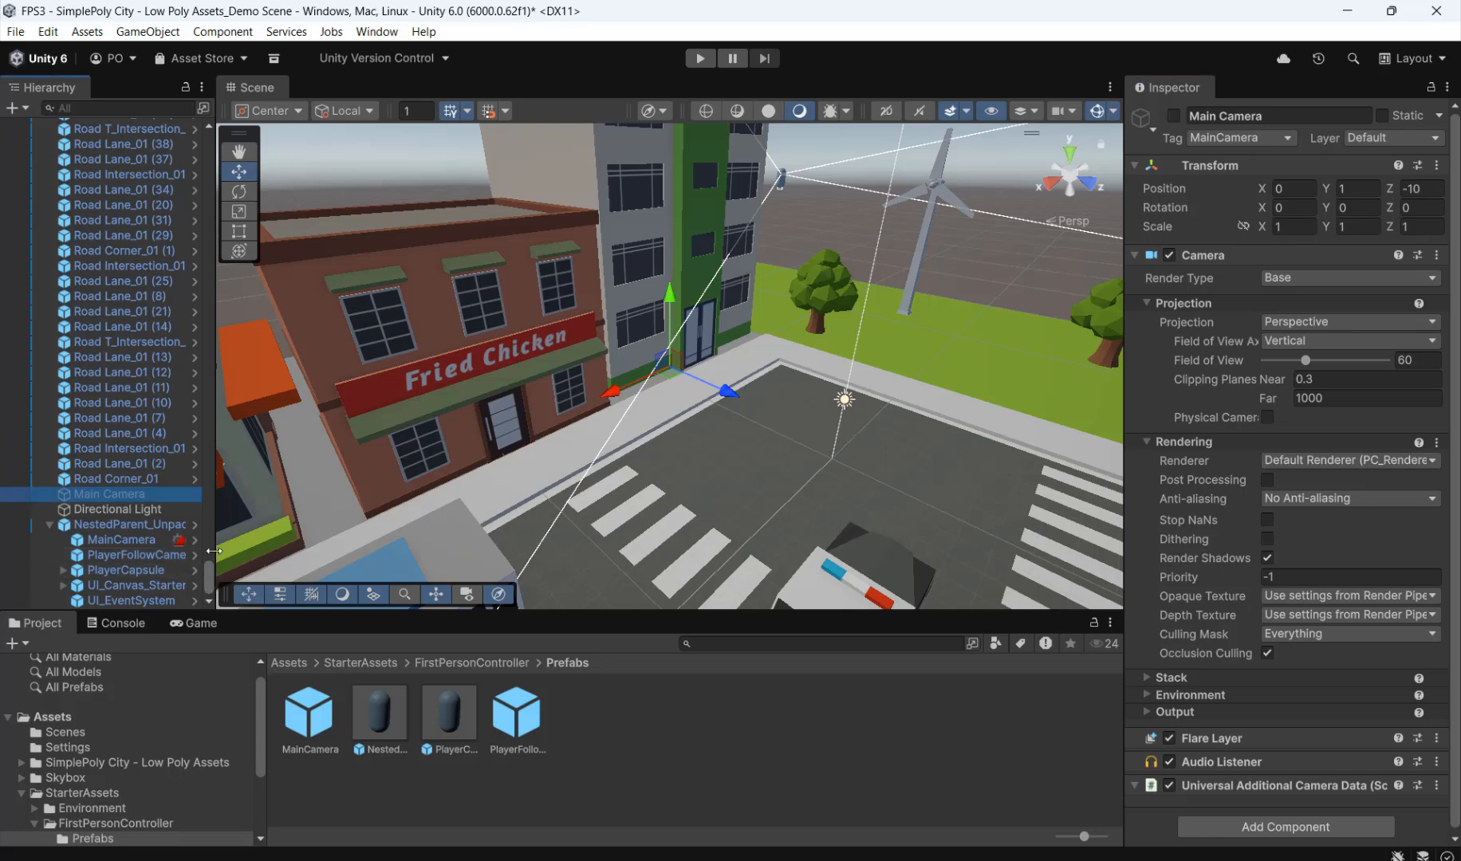
left_click_drag(214, 551, 442, 558)
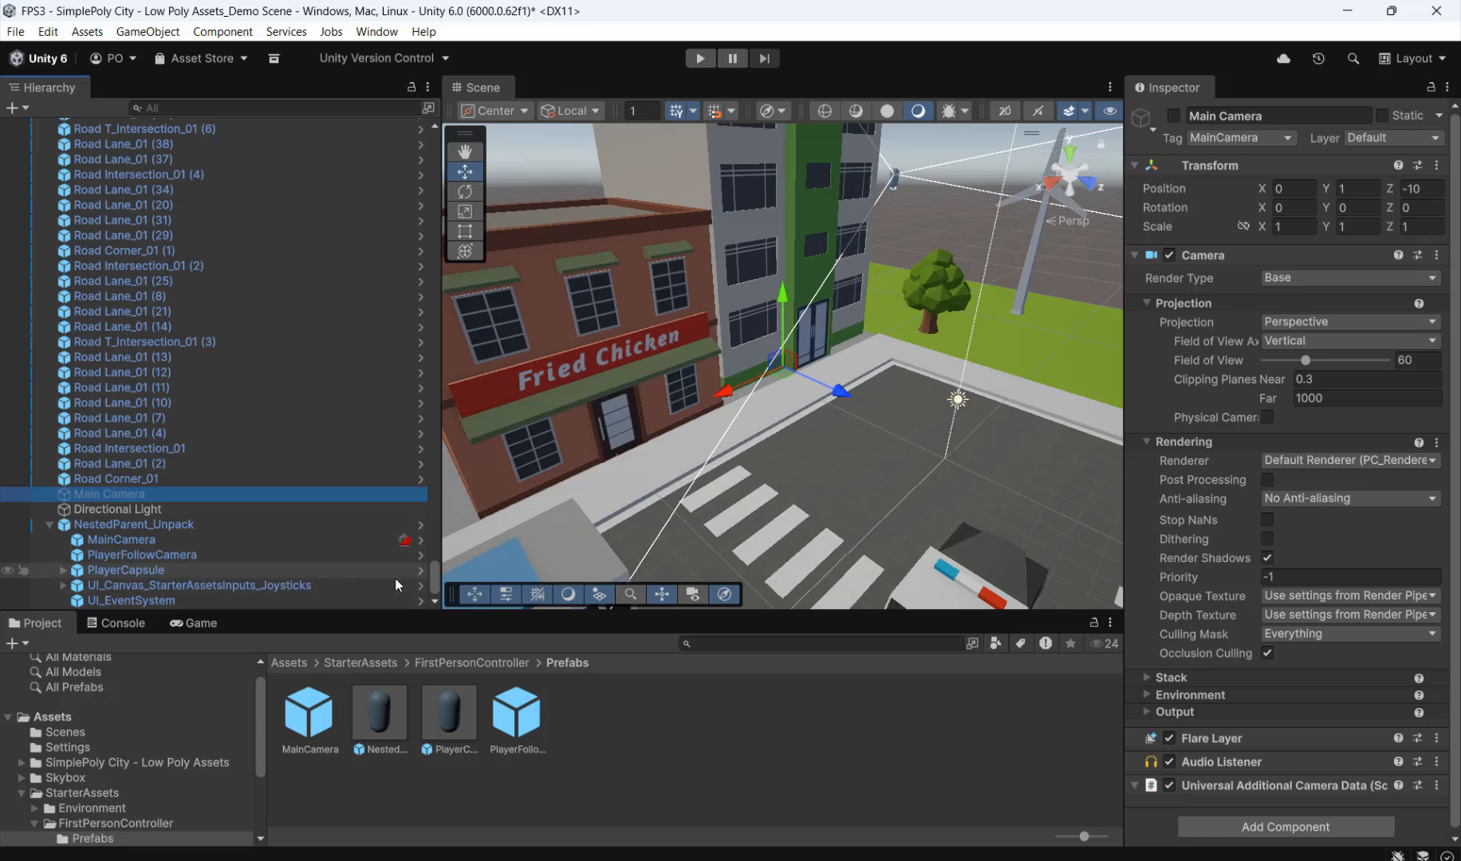
left_click(262, 587)
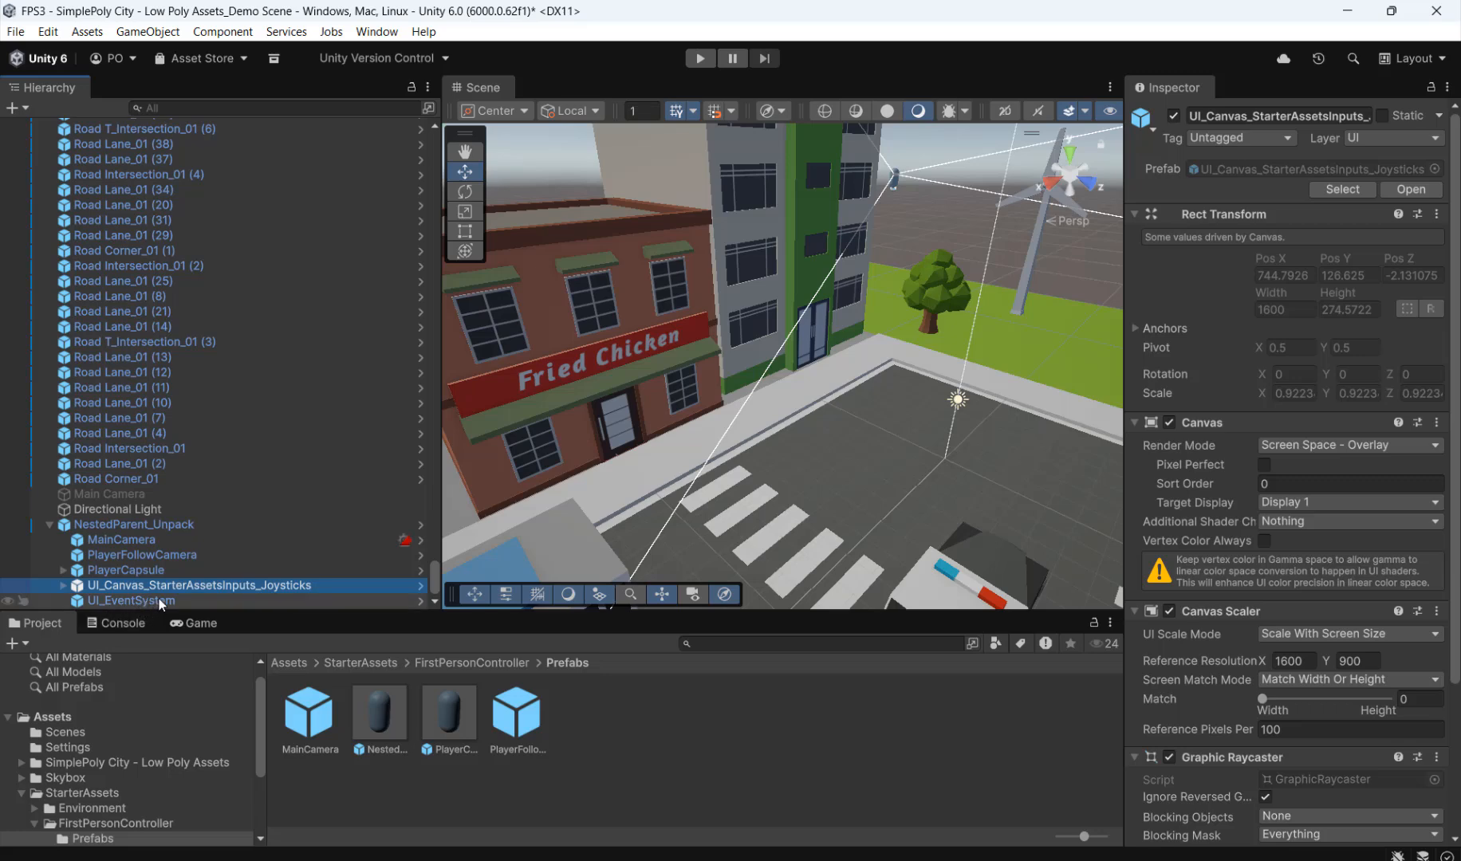
left_click(159, 600, "ctrl")
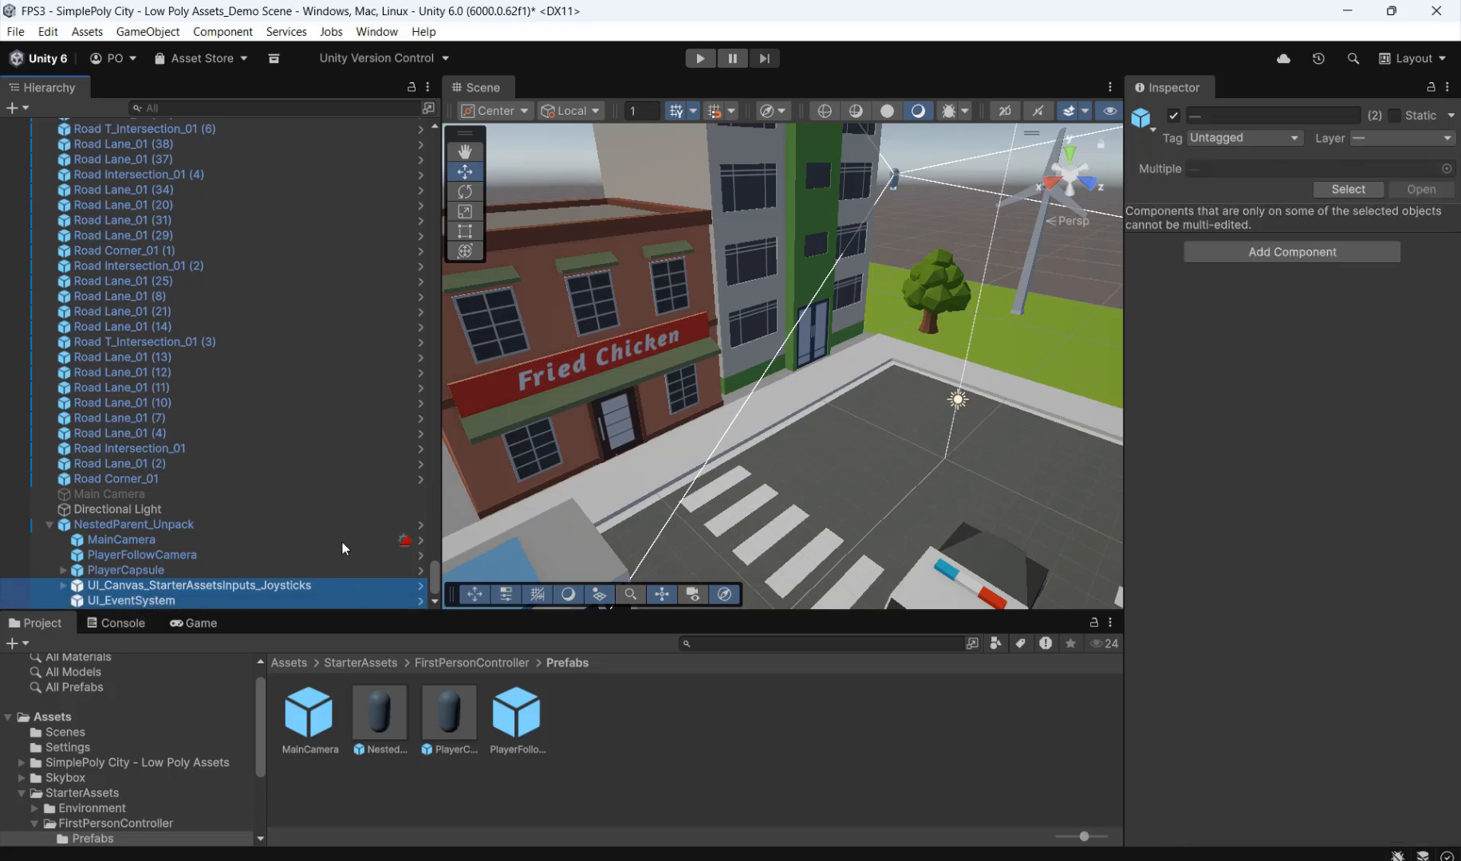
left_click(1174, 116)
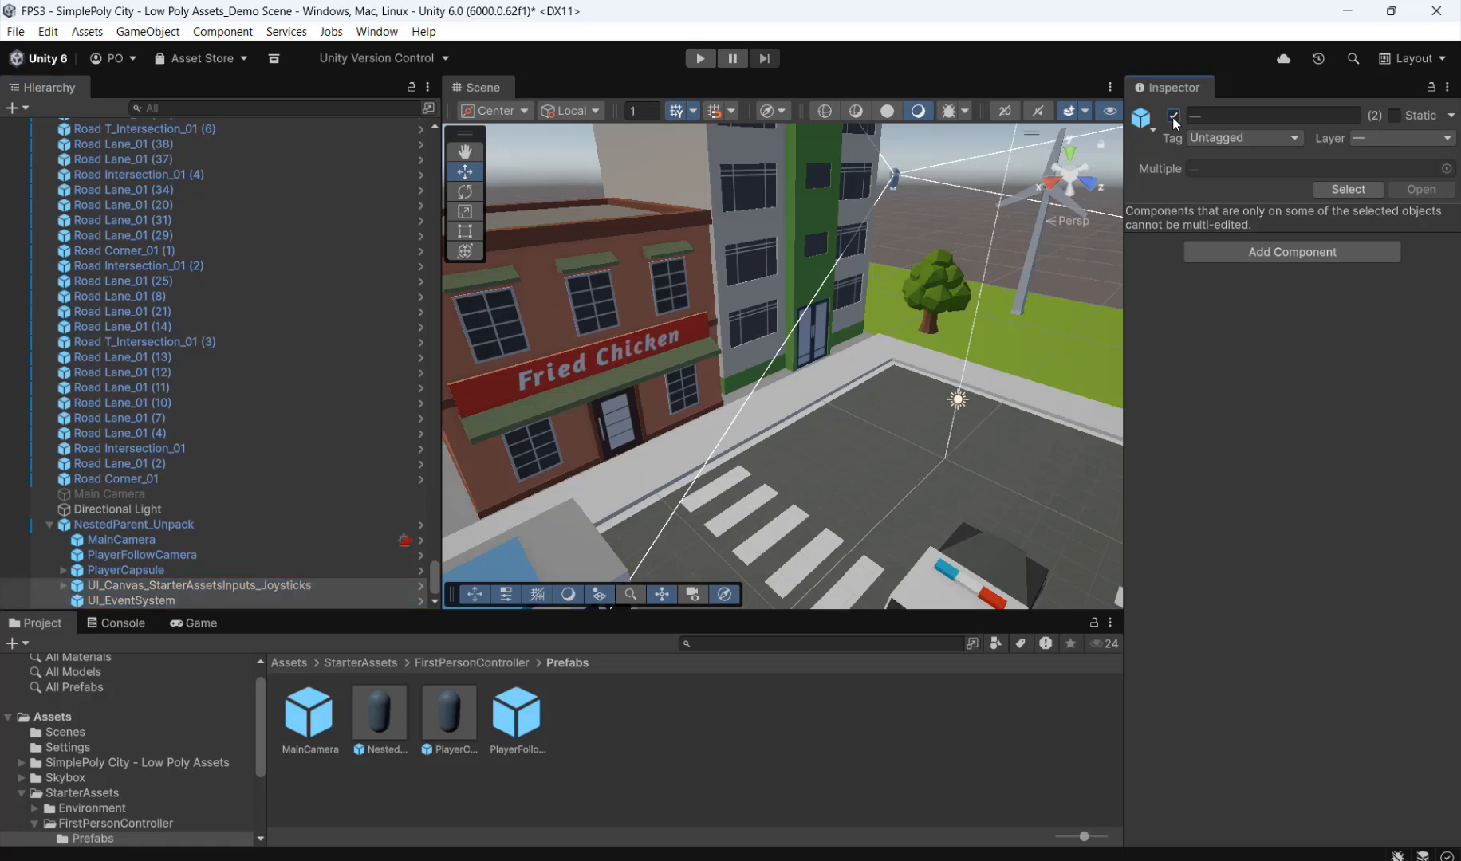
left_click_drag(440, 508, 261, 523)
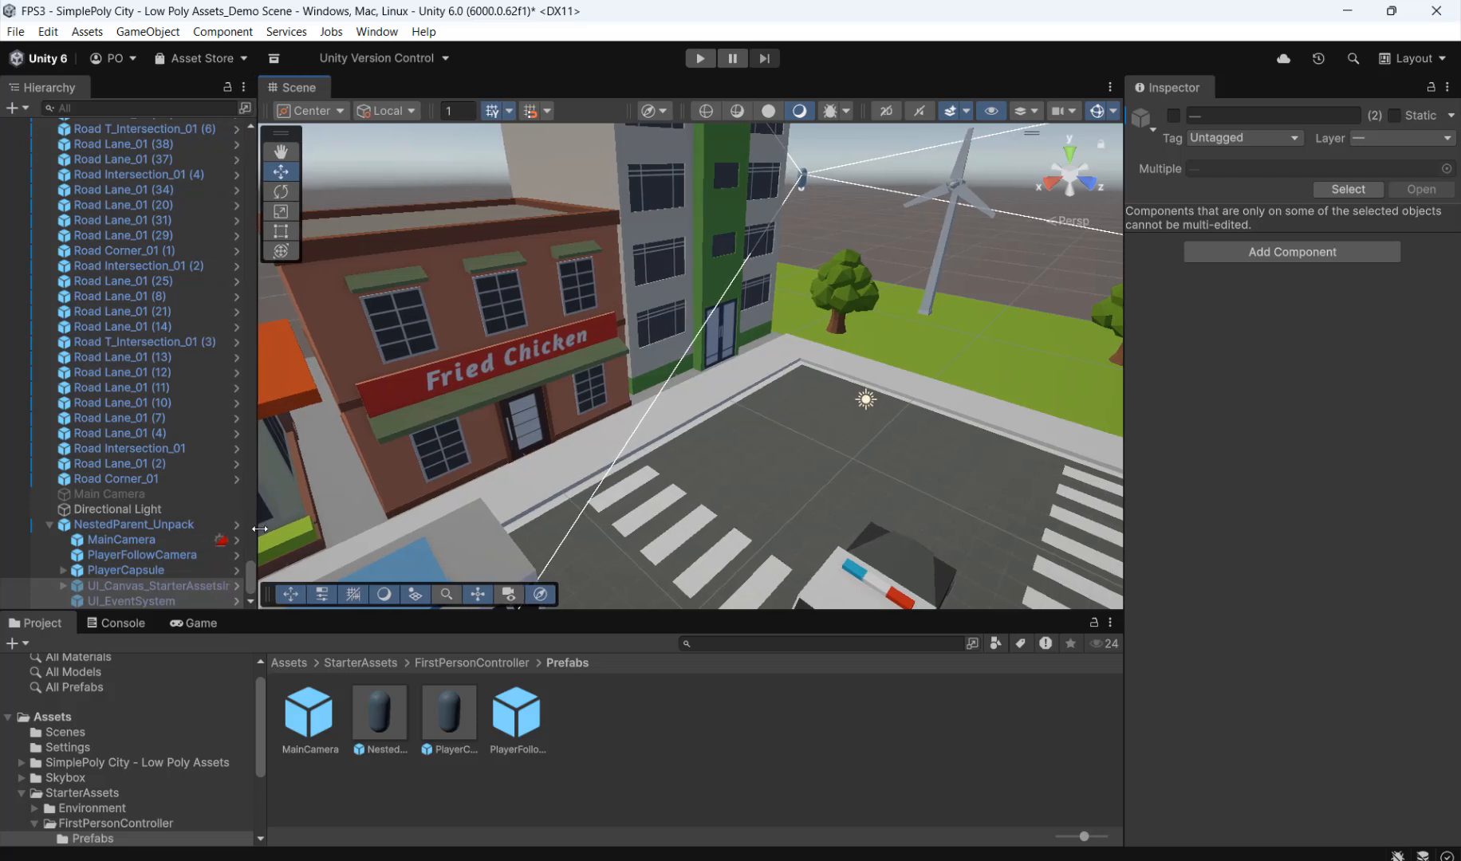
Step: Move NestedParent_Unpack down onto the road corner near the police car, at about X 21.9, Y -8, Z 19
left_click(133, 526)
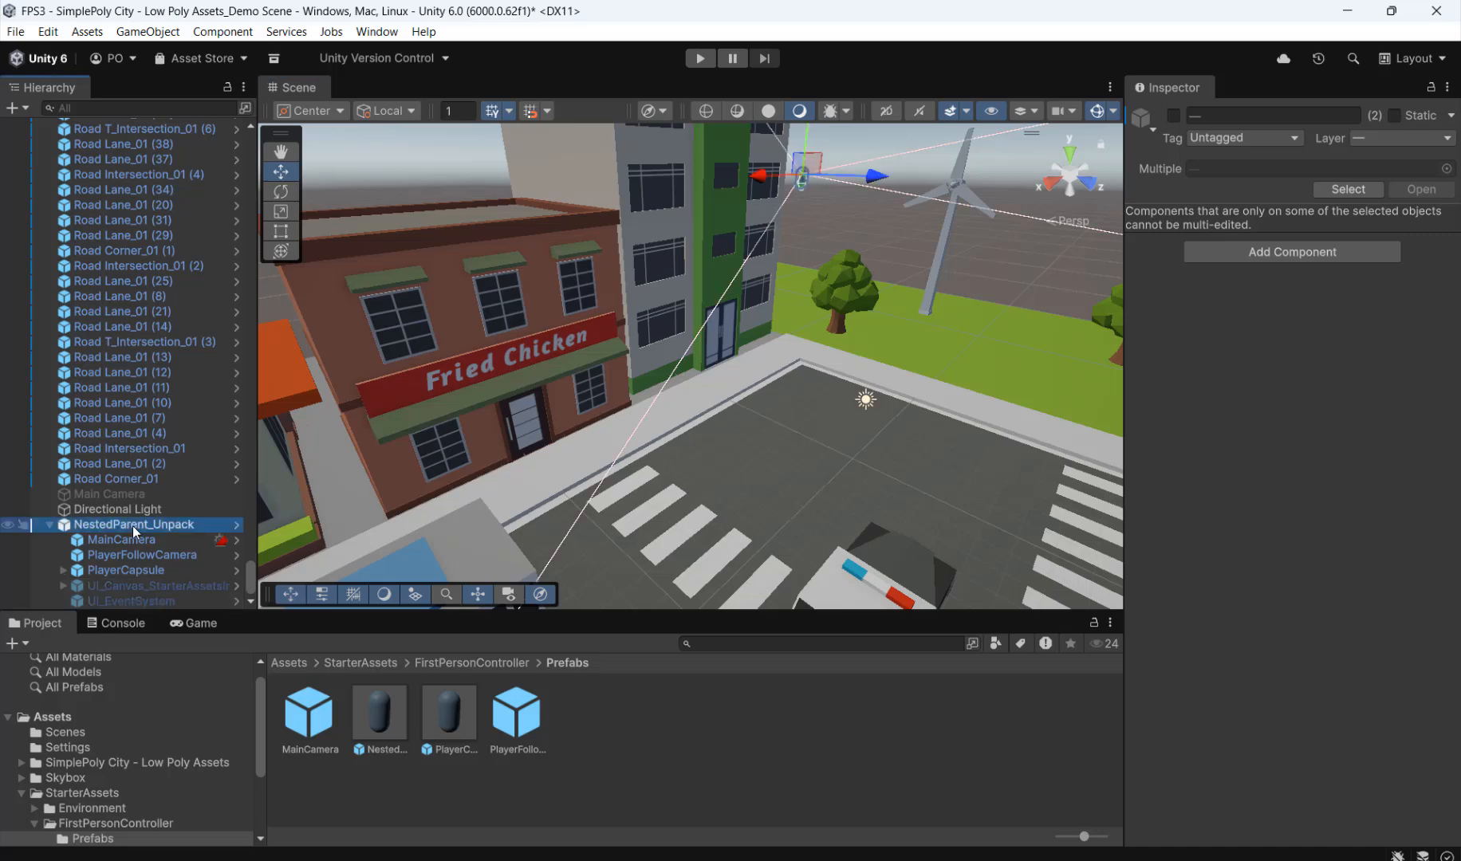
scroll(864, 304, "down", 6)
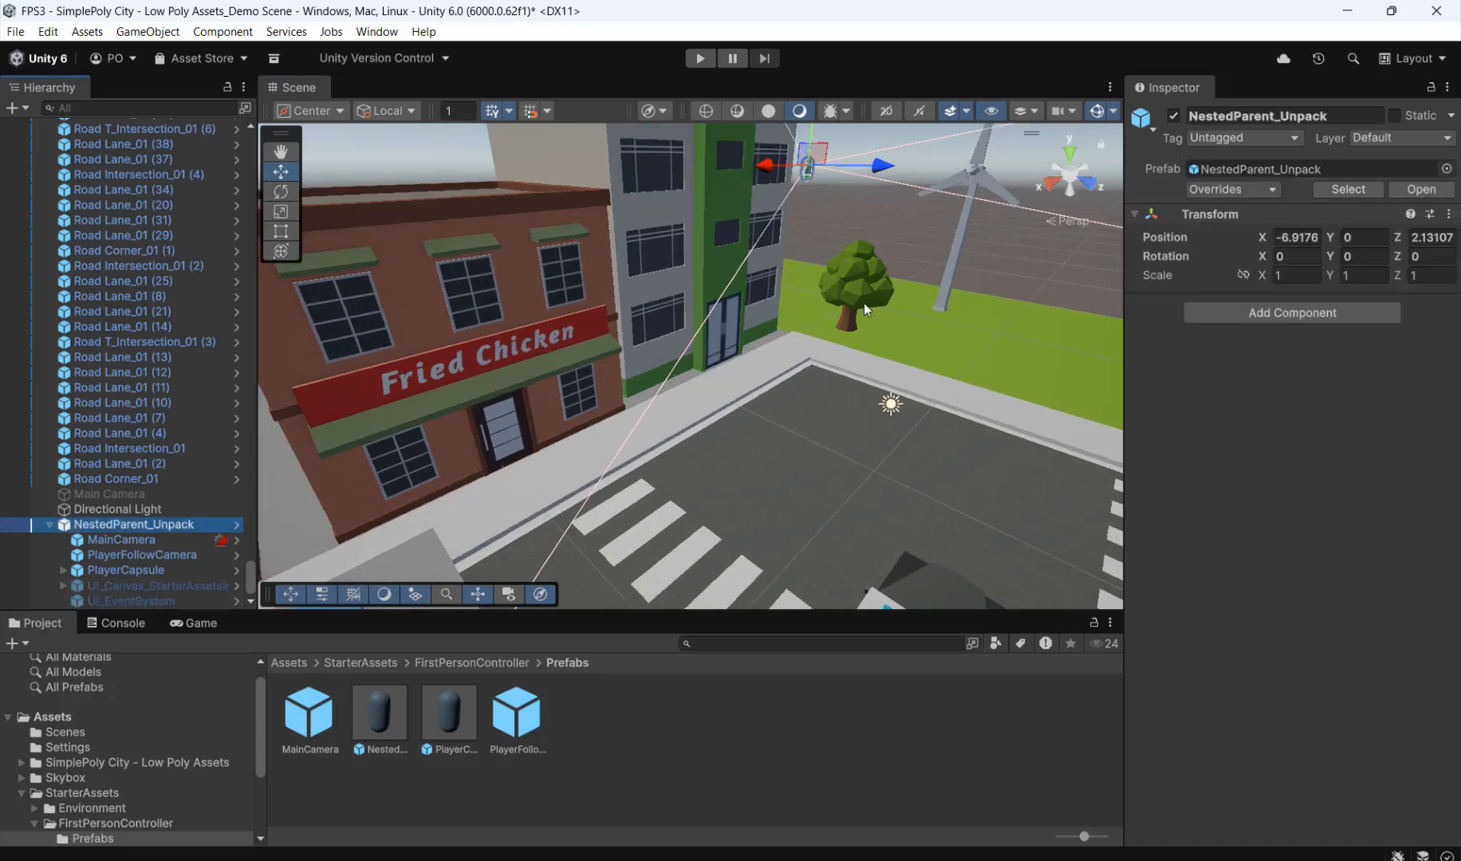
scroll(867, 304, "down", 2)
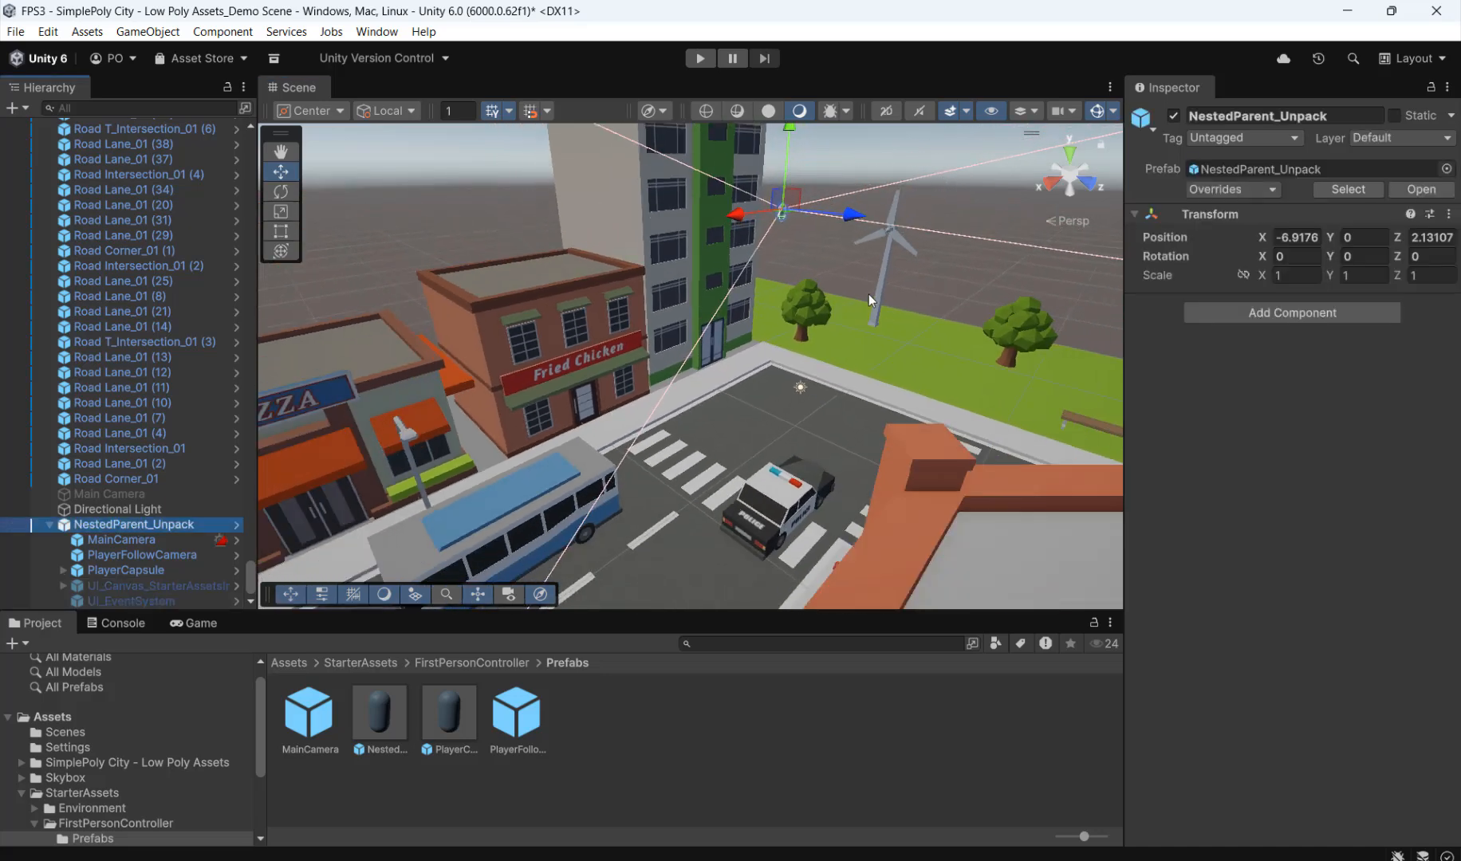
scroll(838, 221, "down", 2)
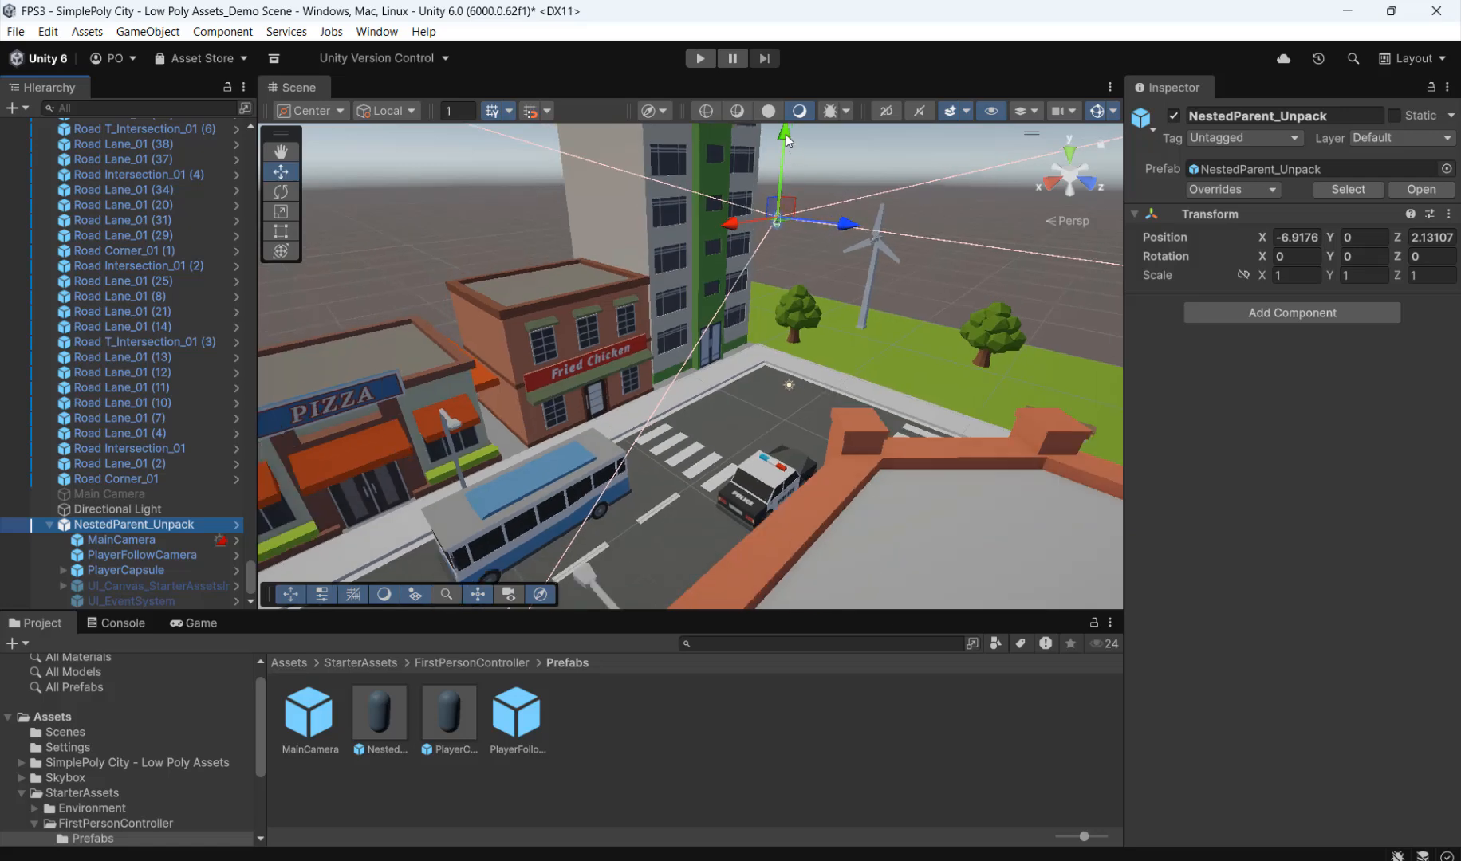
left_click_drag(786, 138, 795, 228)
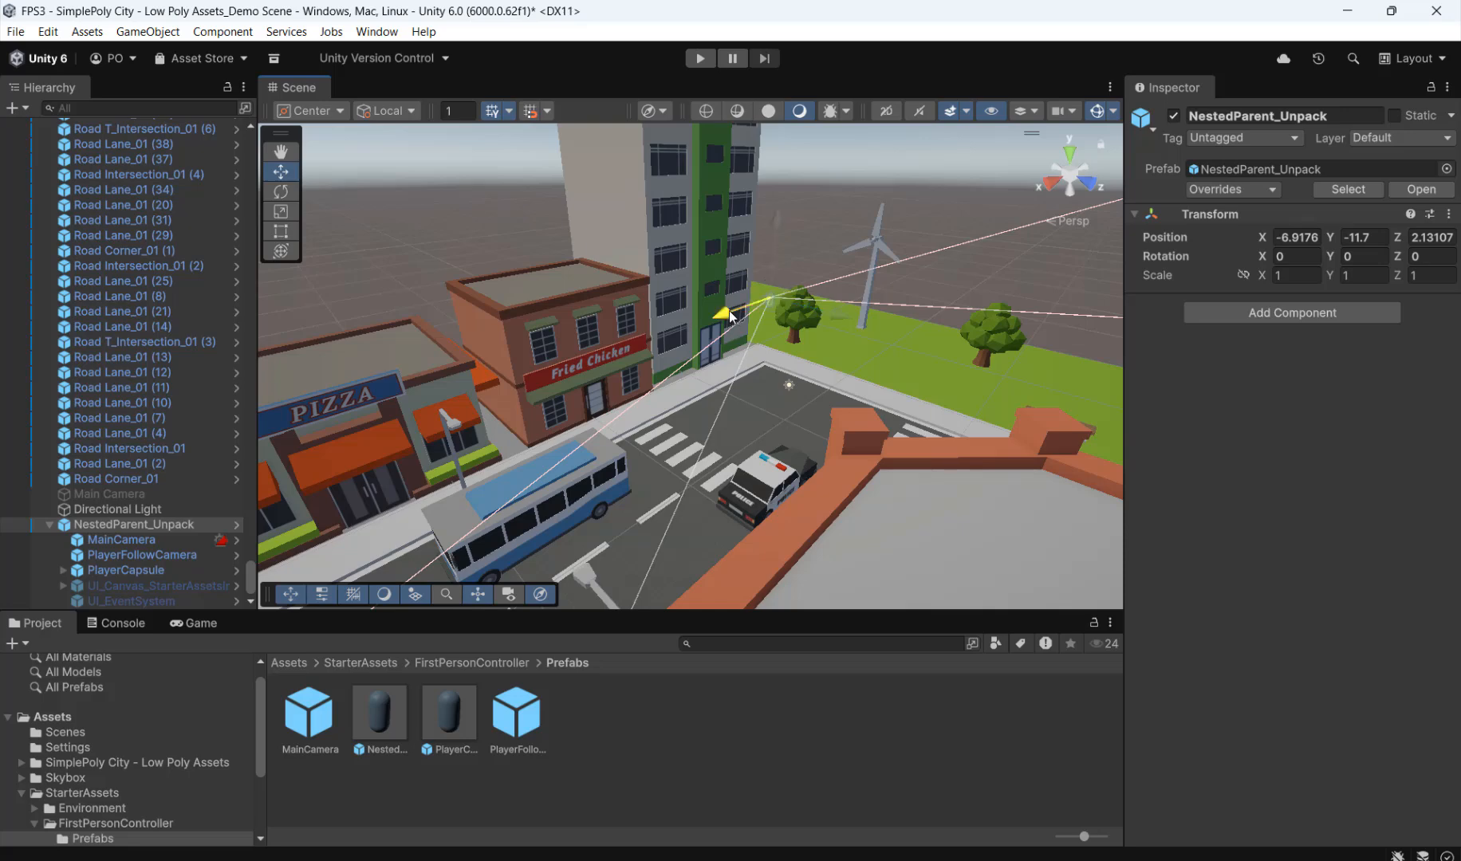
left_click_drag(730, 310, 647, 344)
left_click_drag(762, 348, 821, 399)
left_click_drag(764, 276, 773, 240)
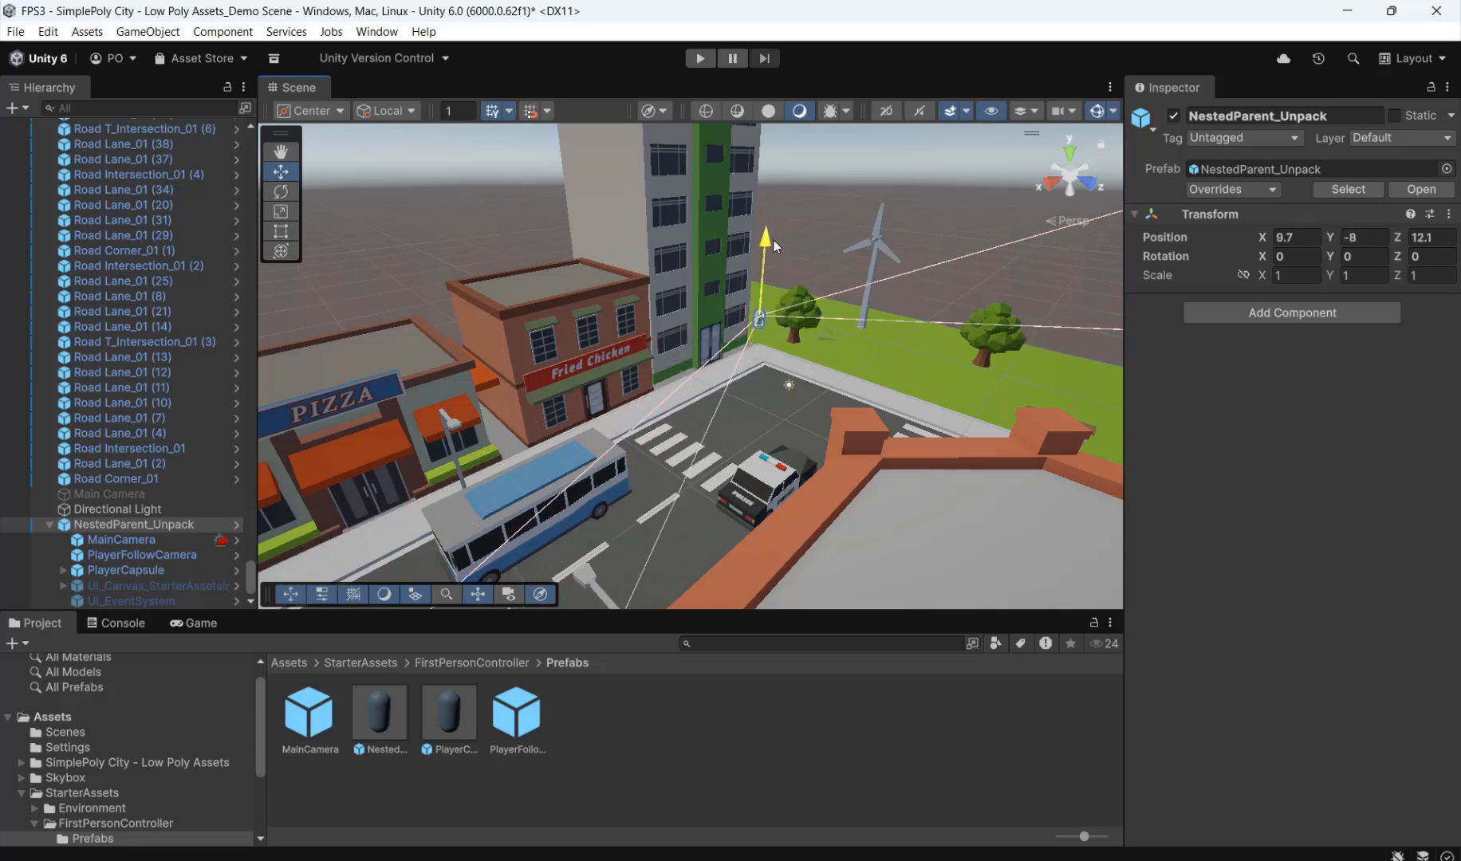
left_click_drag(718, 331, 646, 348)
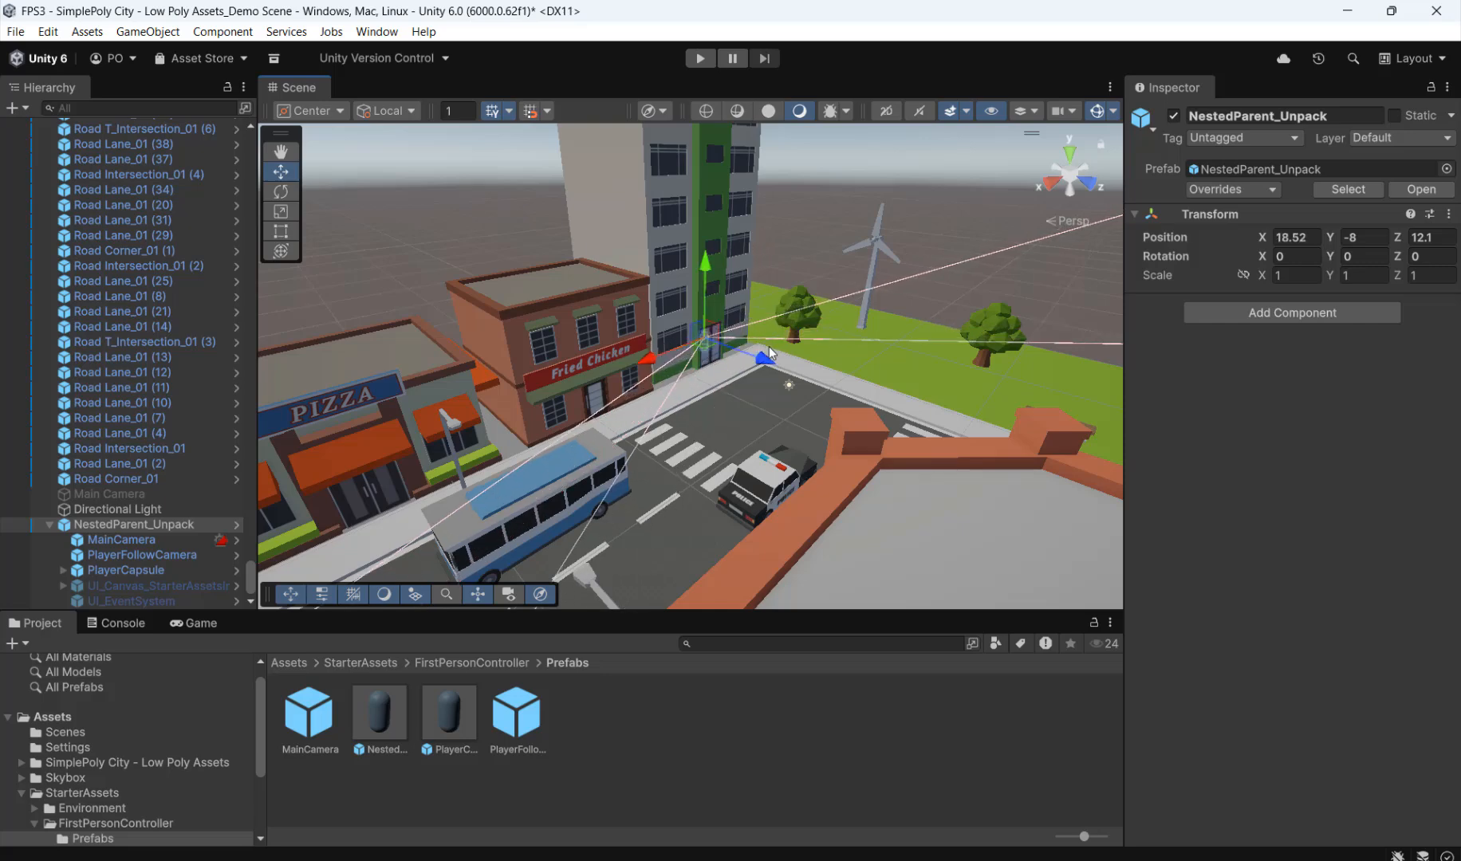
left_click_drag(769, 349, 810, 407)
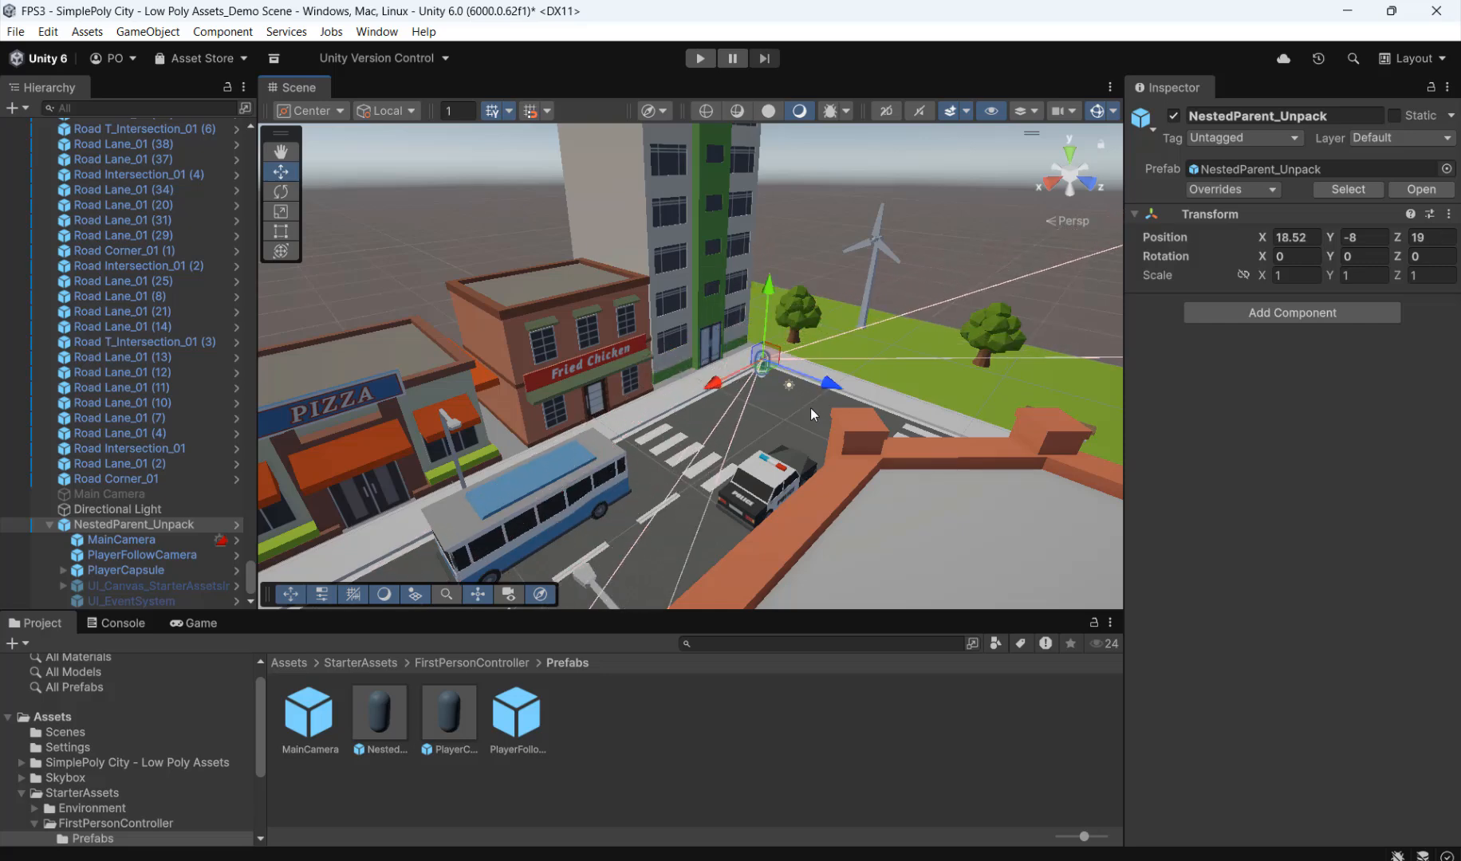
left_click_drag(714, 389, 691, 399)
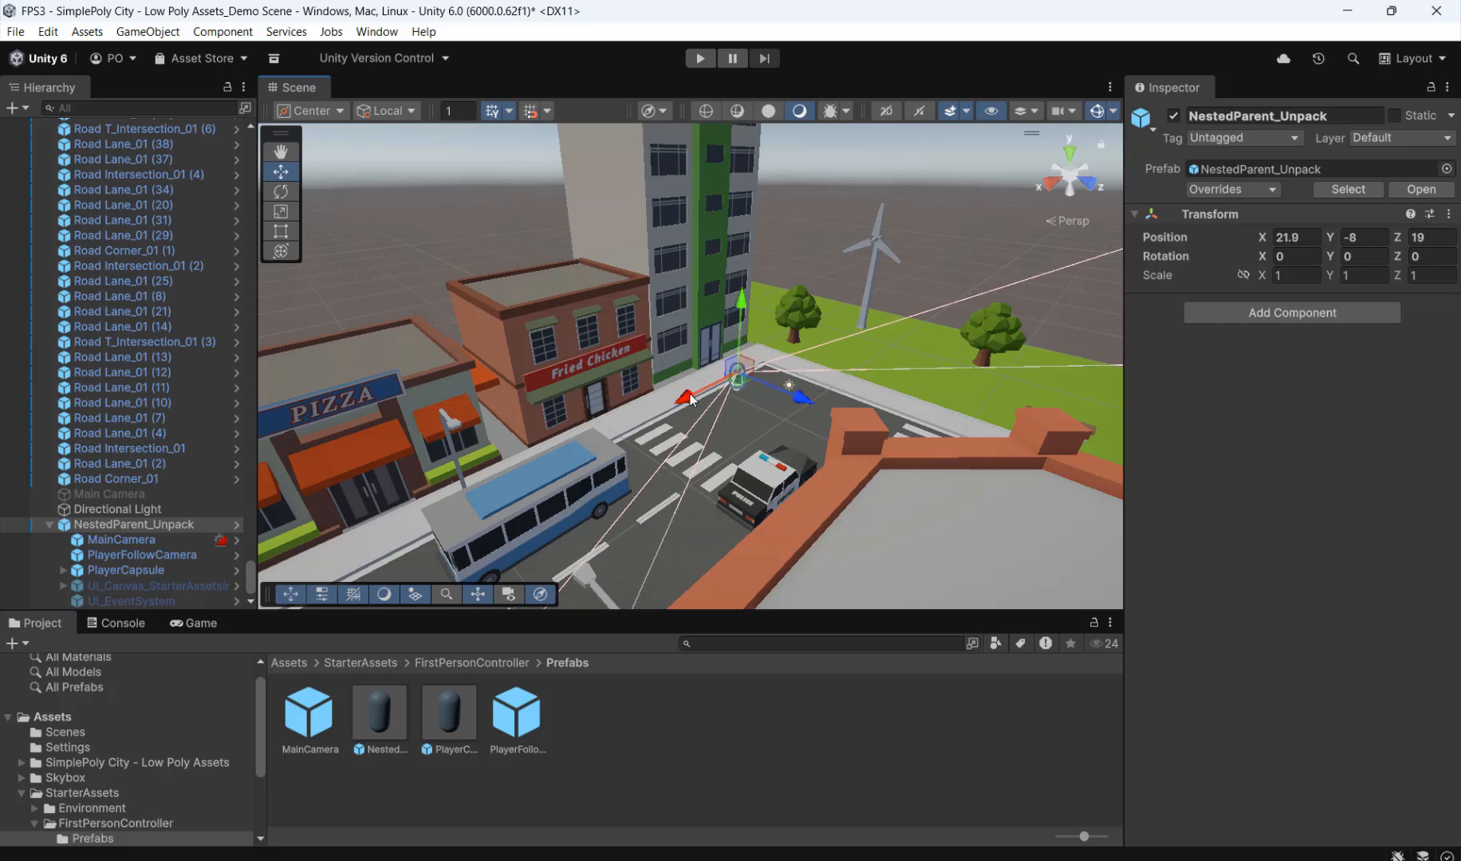
Step: Test the player's placement briefly in Play mode, stop it, and add a Mesh Collider to the Road Corner_01 tile beneath the player
left_click(701, 59)
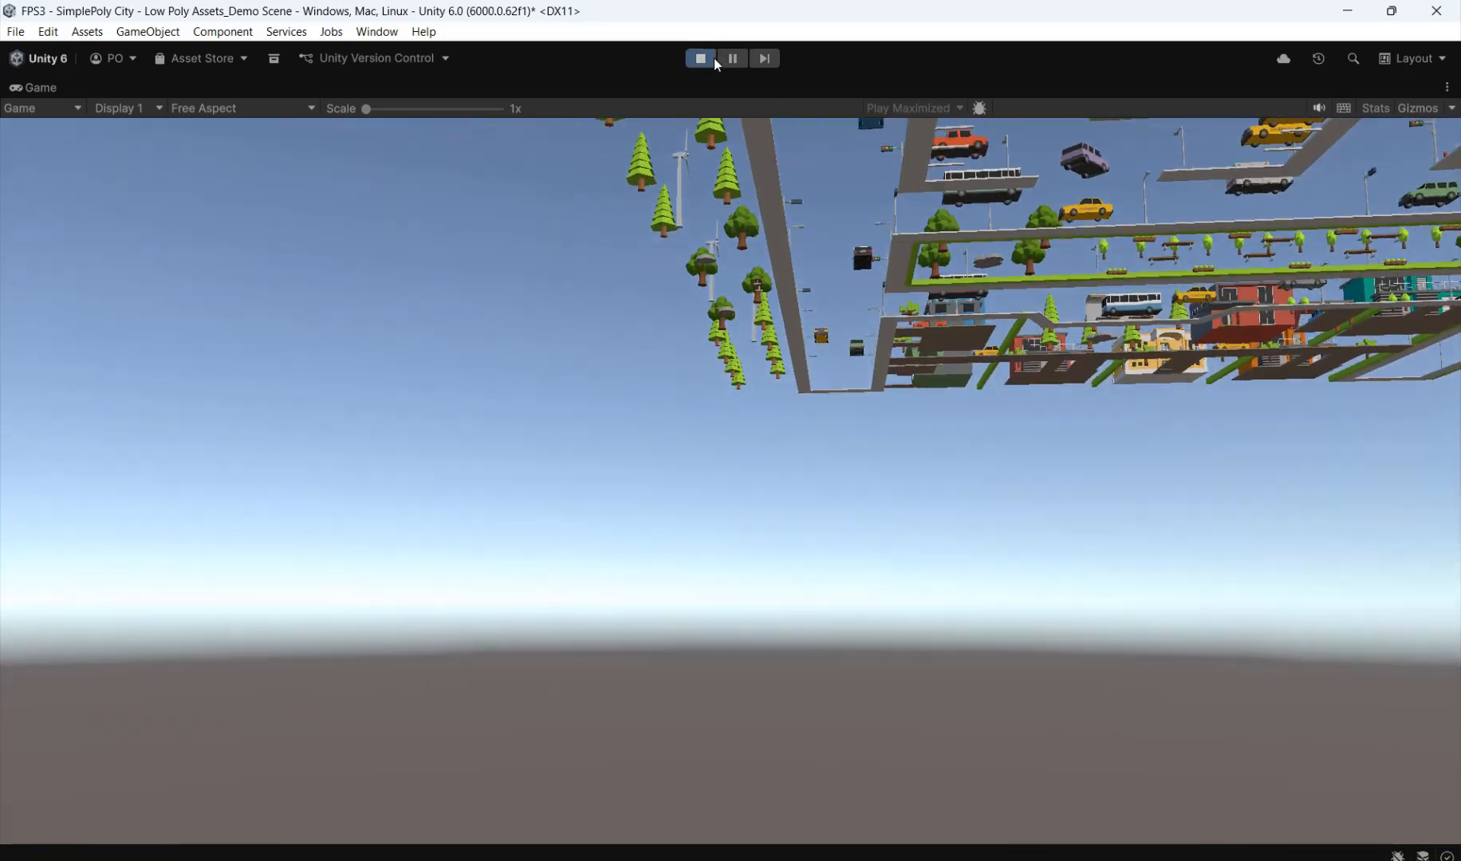
left_click(710, 59)
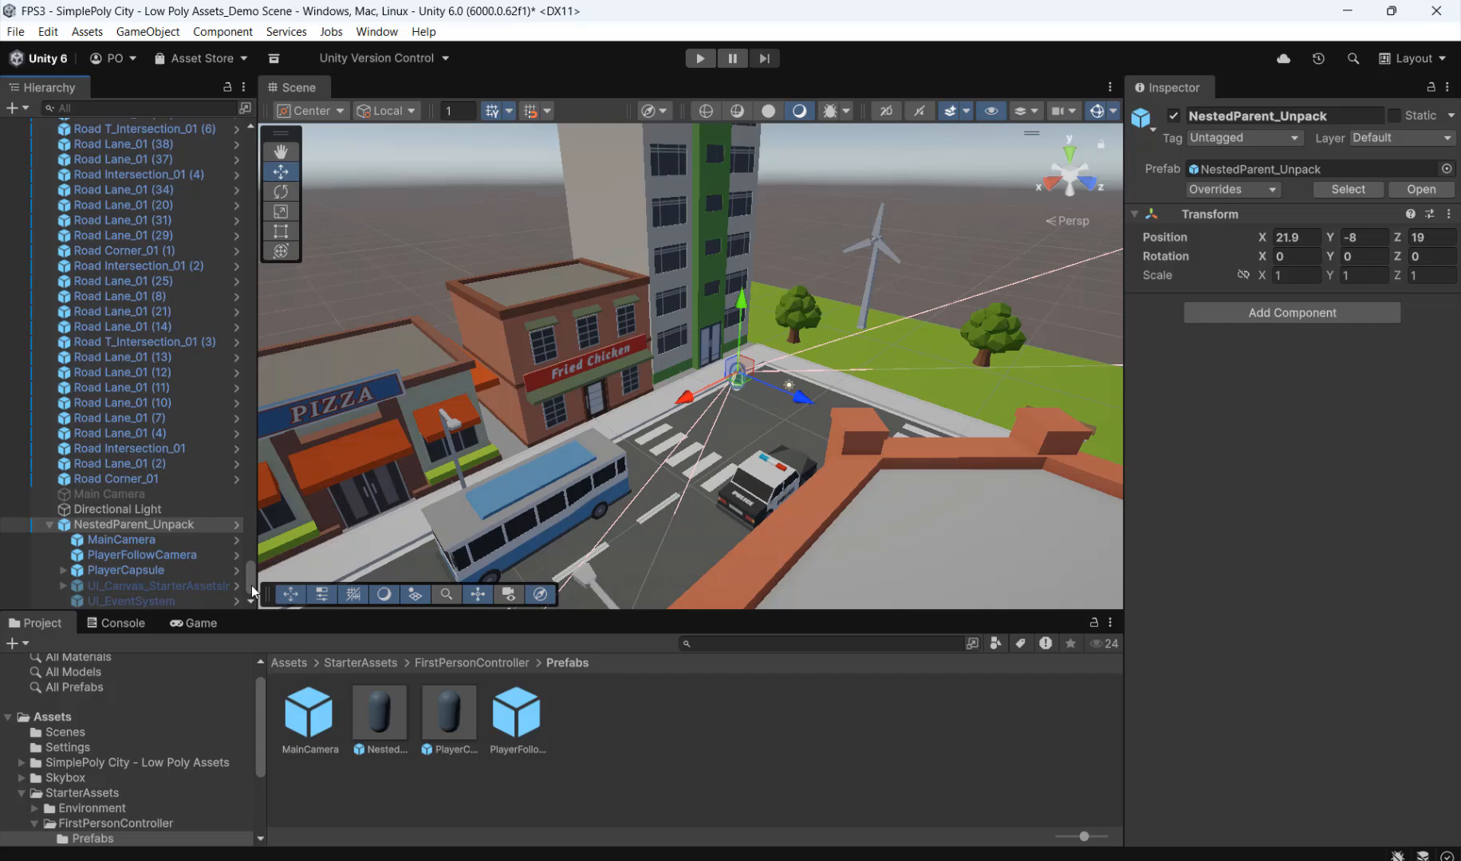
left_click(765, 412)
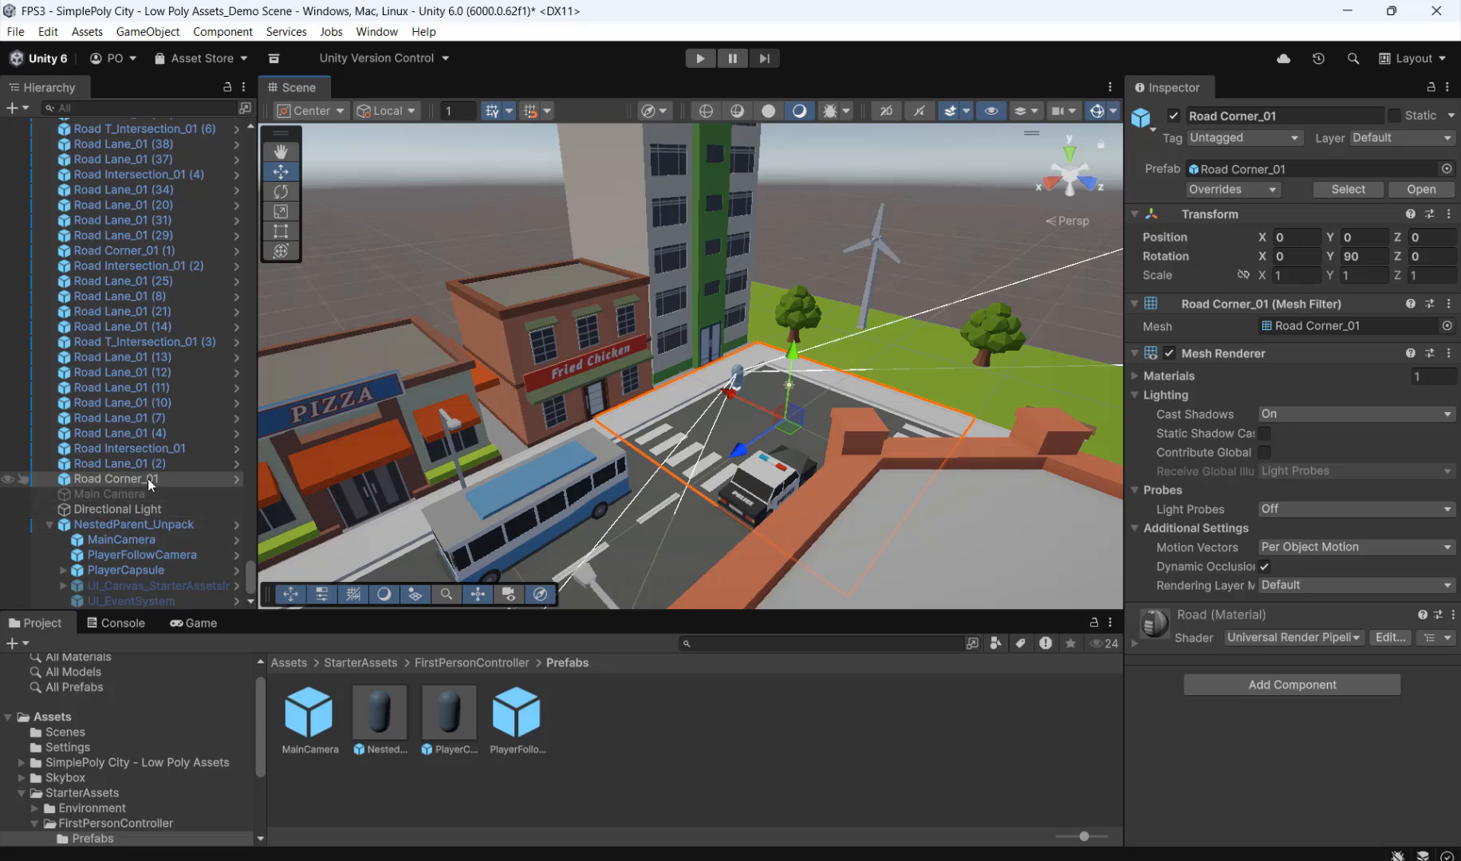
left_click(1280, 686)
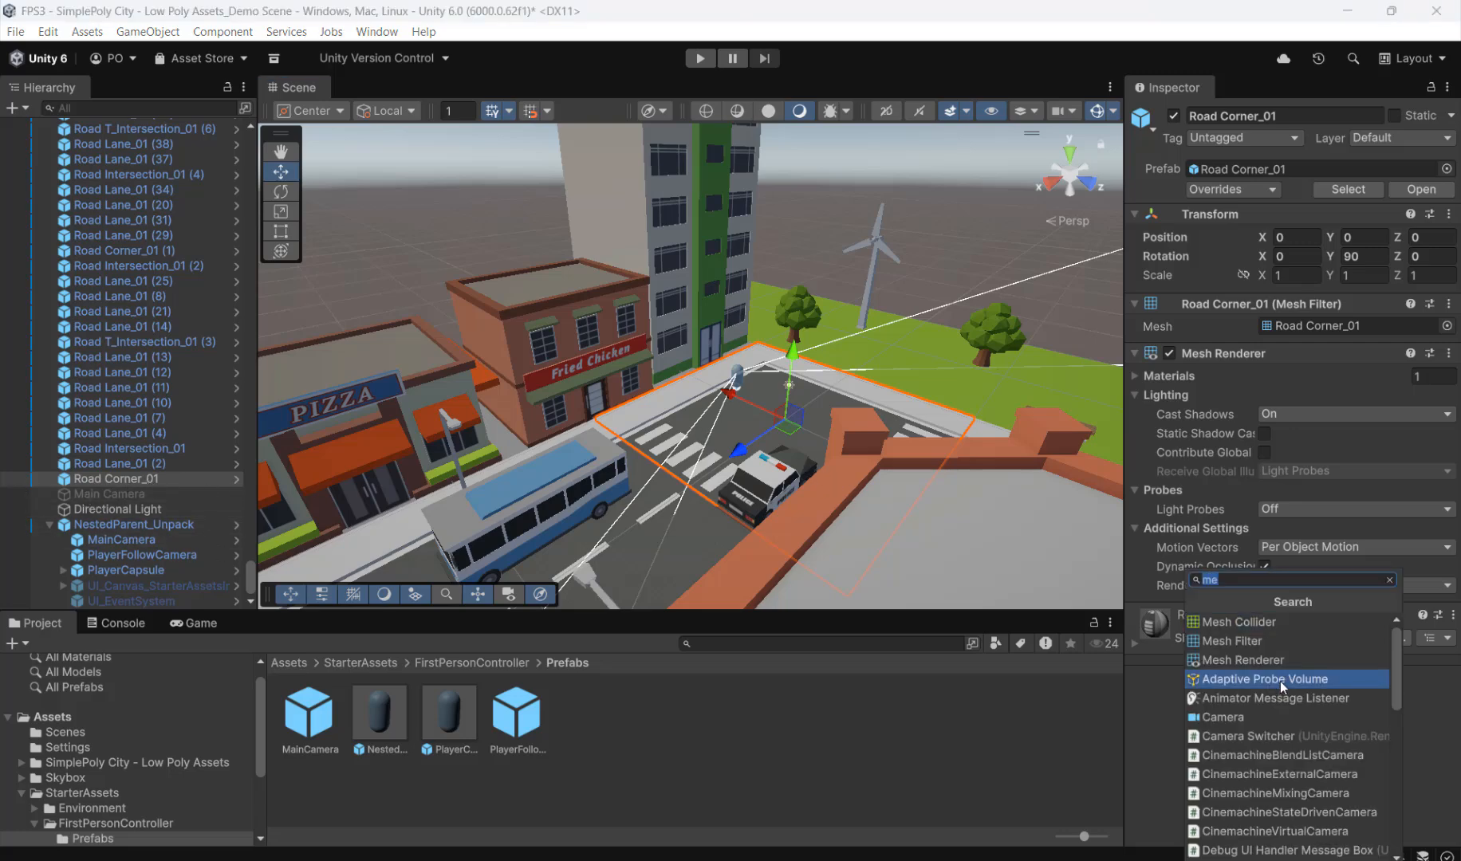
left_click(1255, 622)
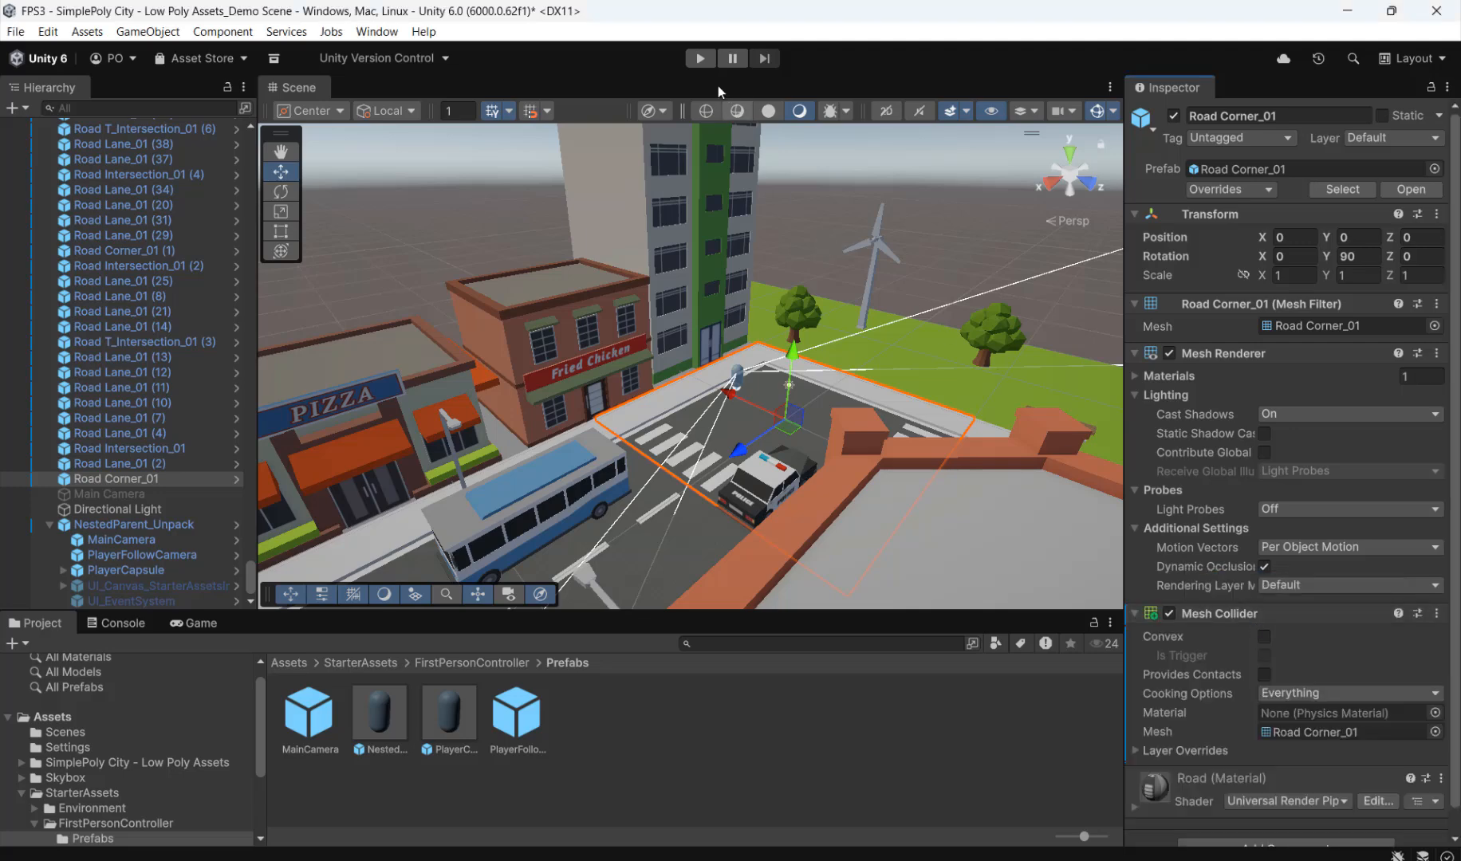
Step: Run the scene in Play mode, walk the player forward over the crosswalk beyond the road corner, and stop the game
left_click(702, 59)
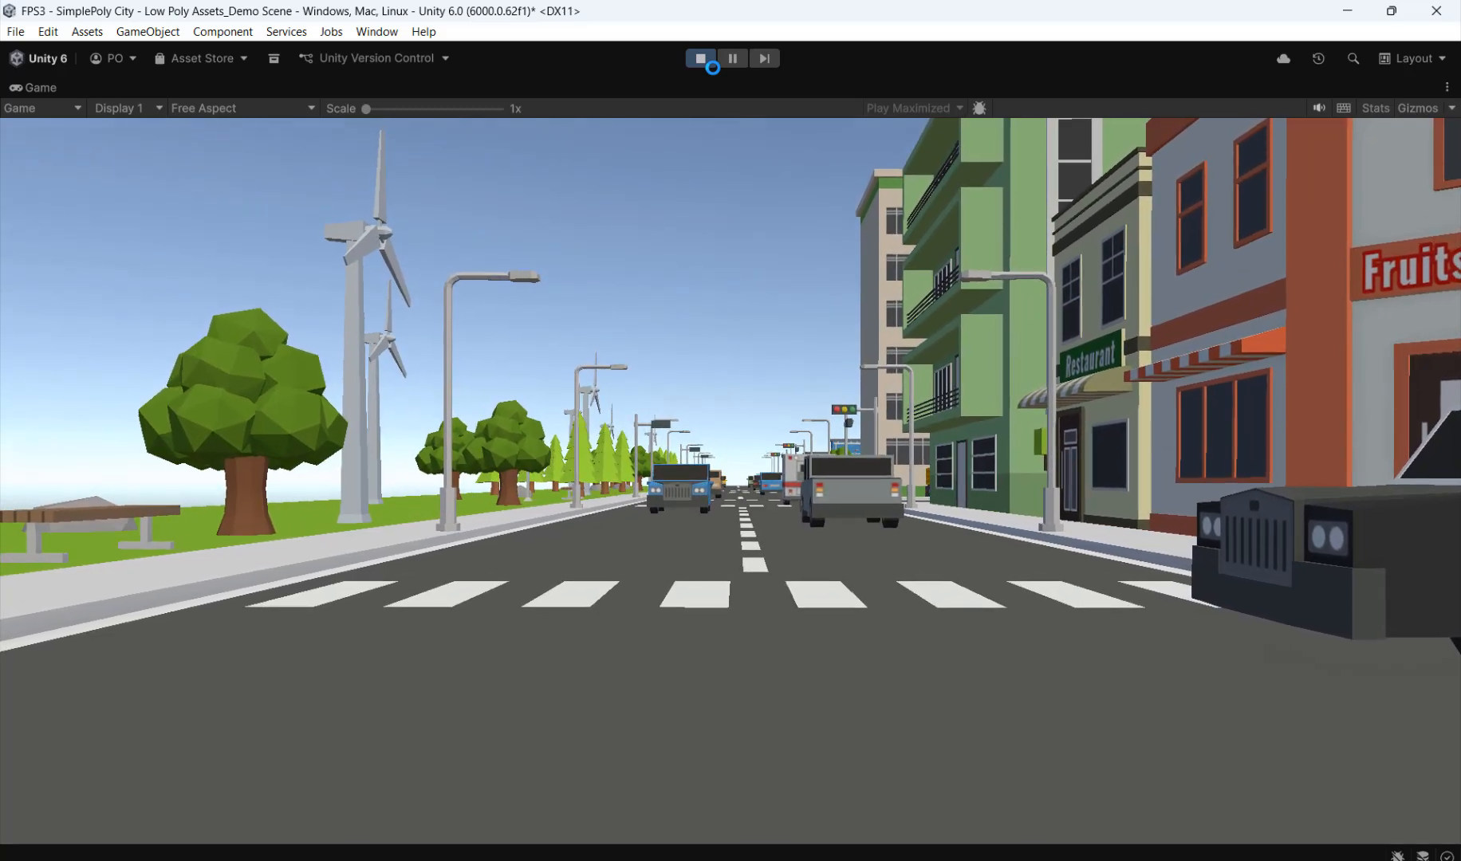
key("w")
key("w")
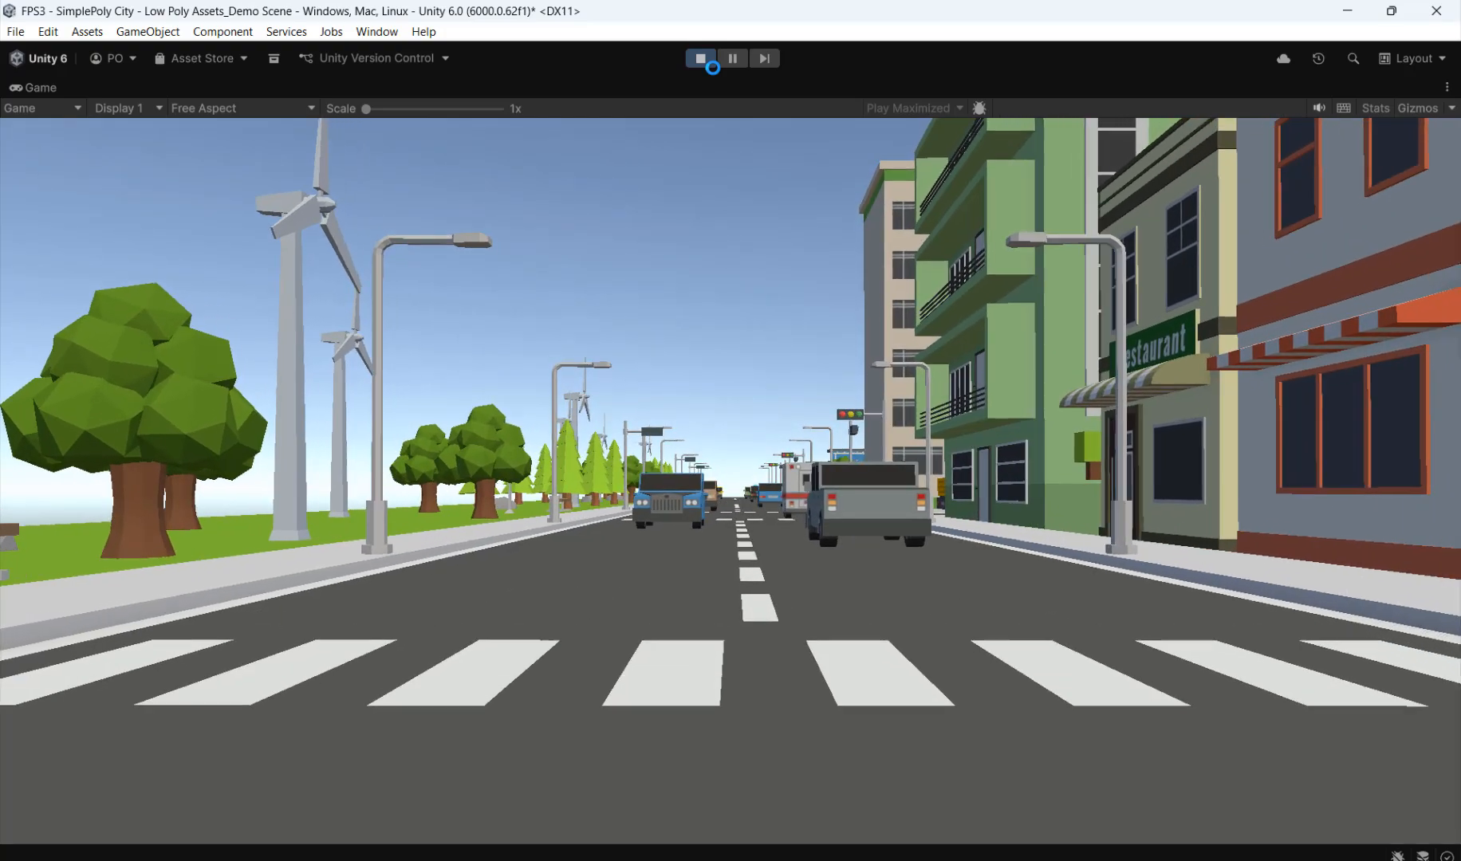
key("w")
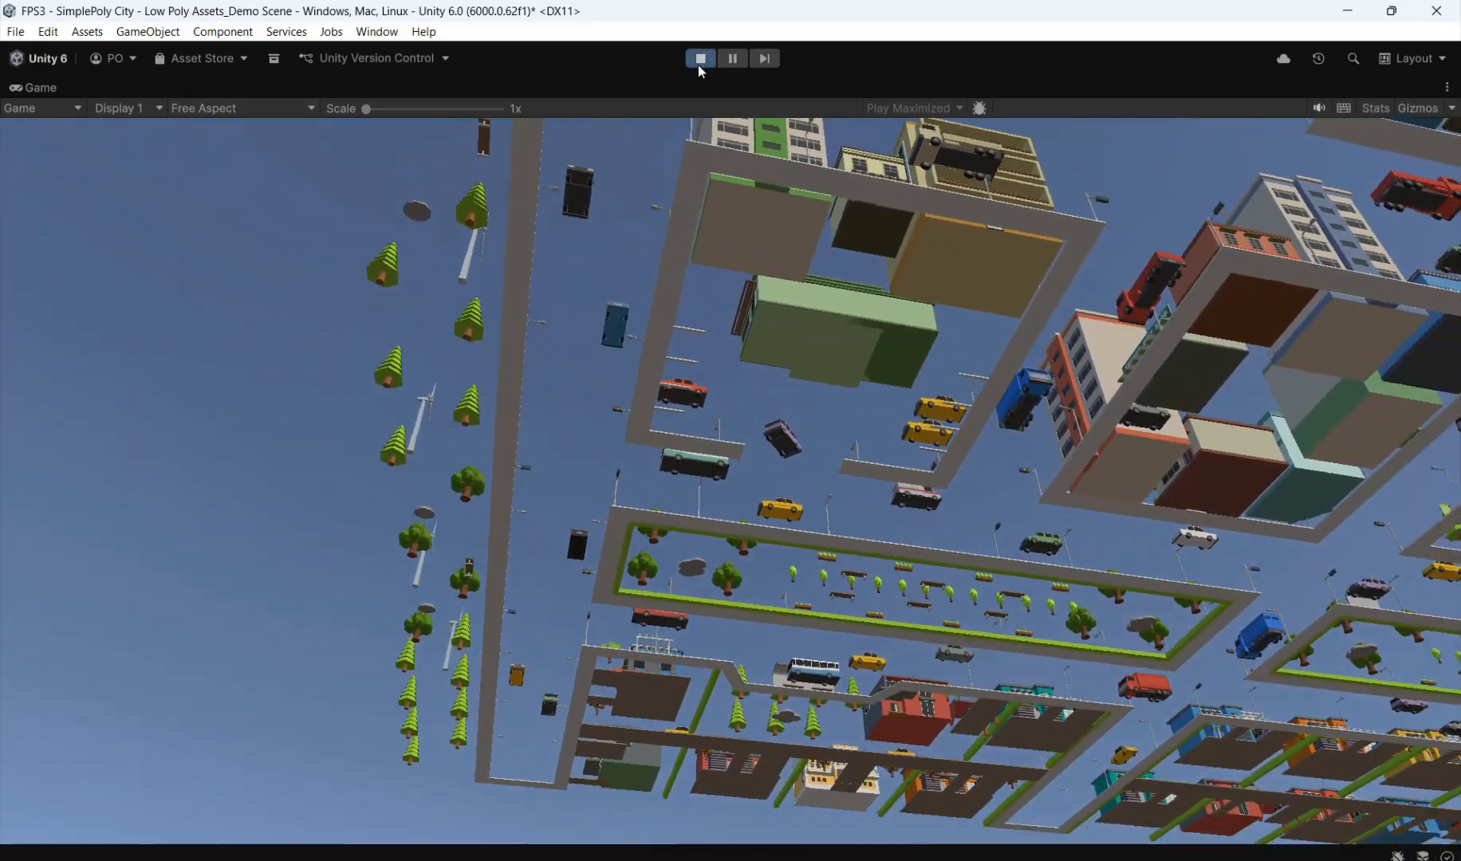
left_click(699, 60)
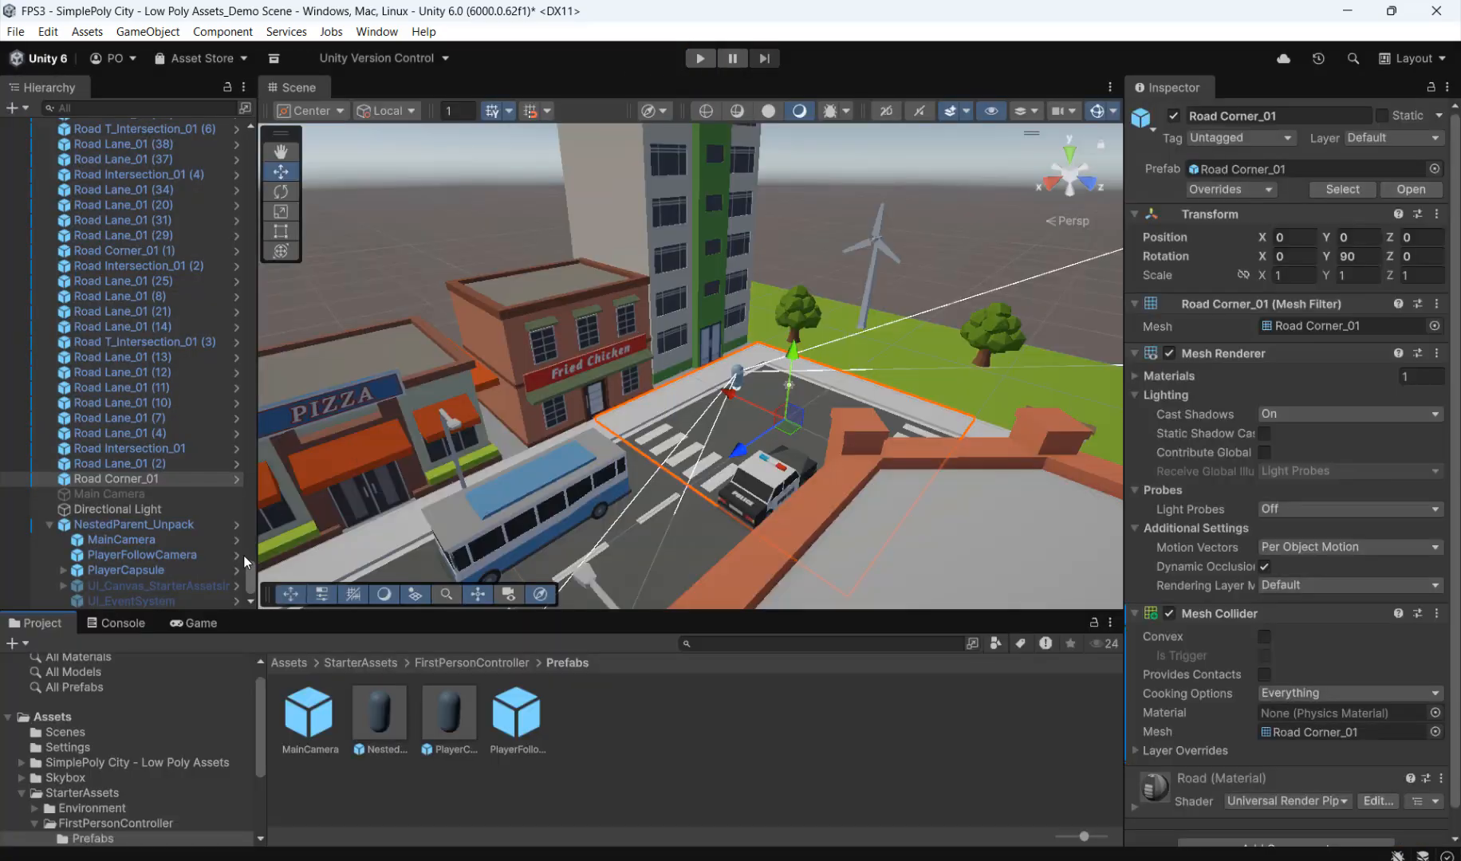
Step: Select all city objects from Road Lane_01 (2) up to Vehicle_SUV_color03 (6) and add a Mesh Collider to them together
left_click(106, 465)
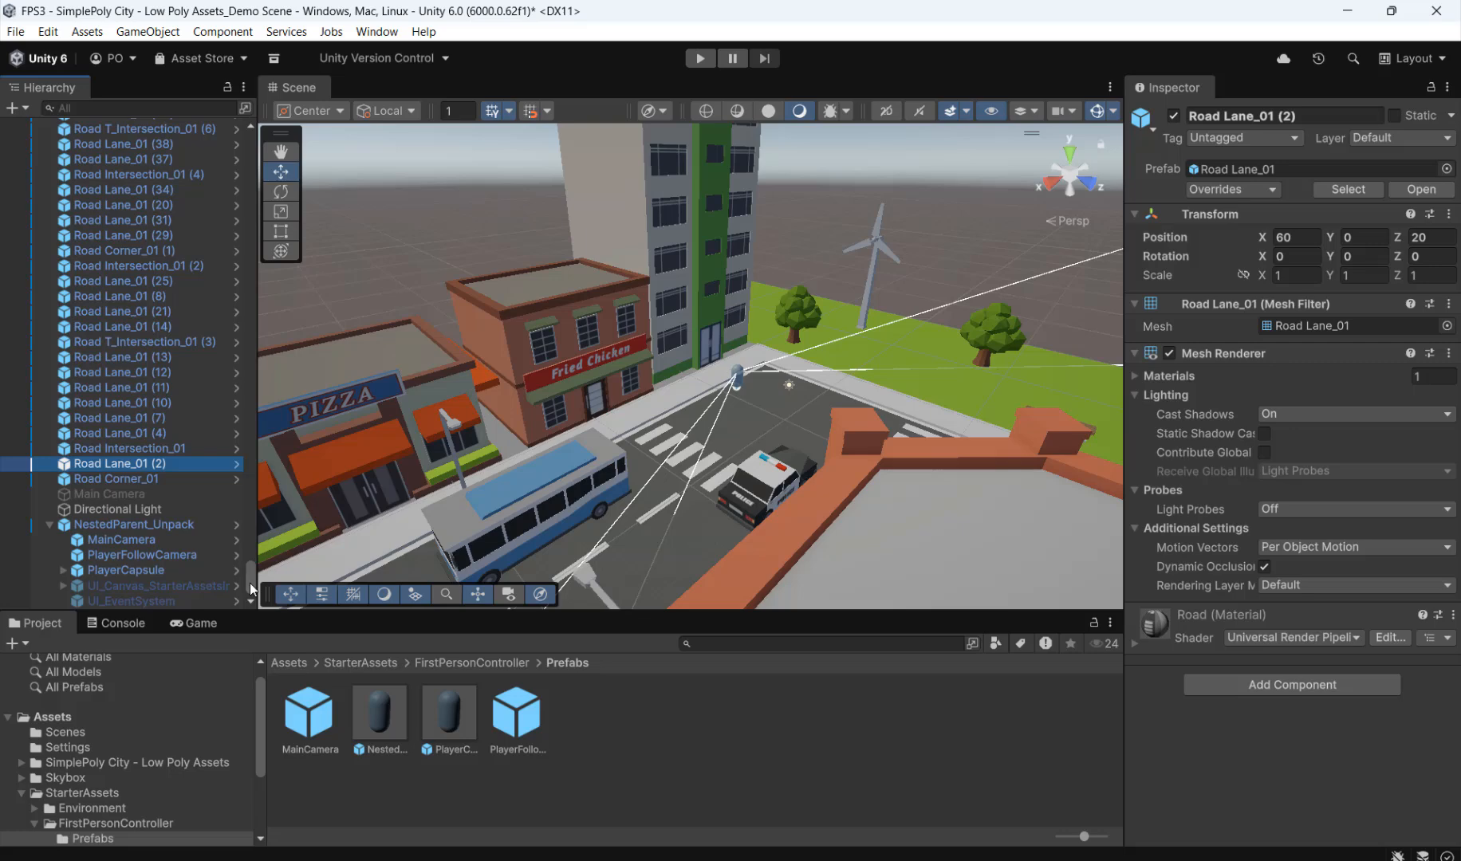
left_click_drag(249, 583, 257, 143)
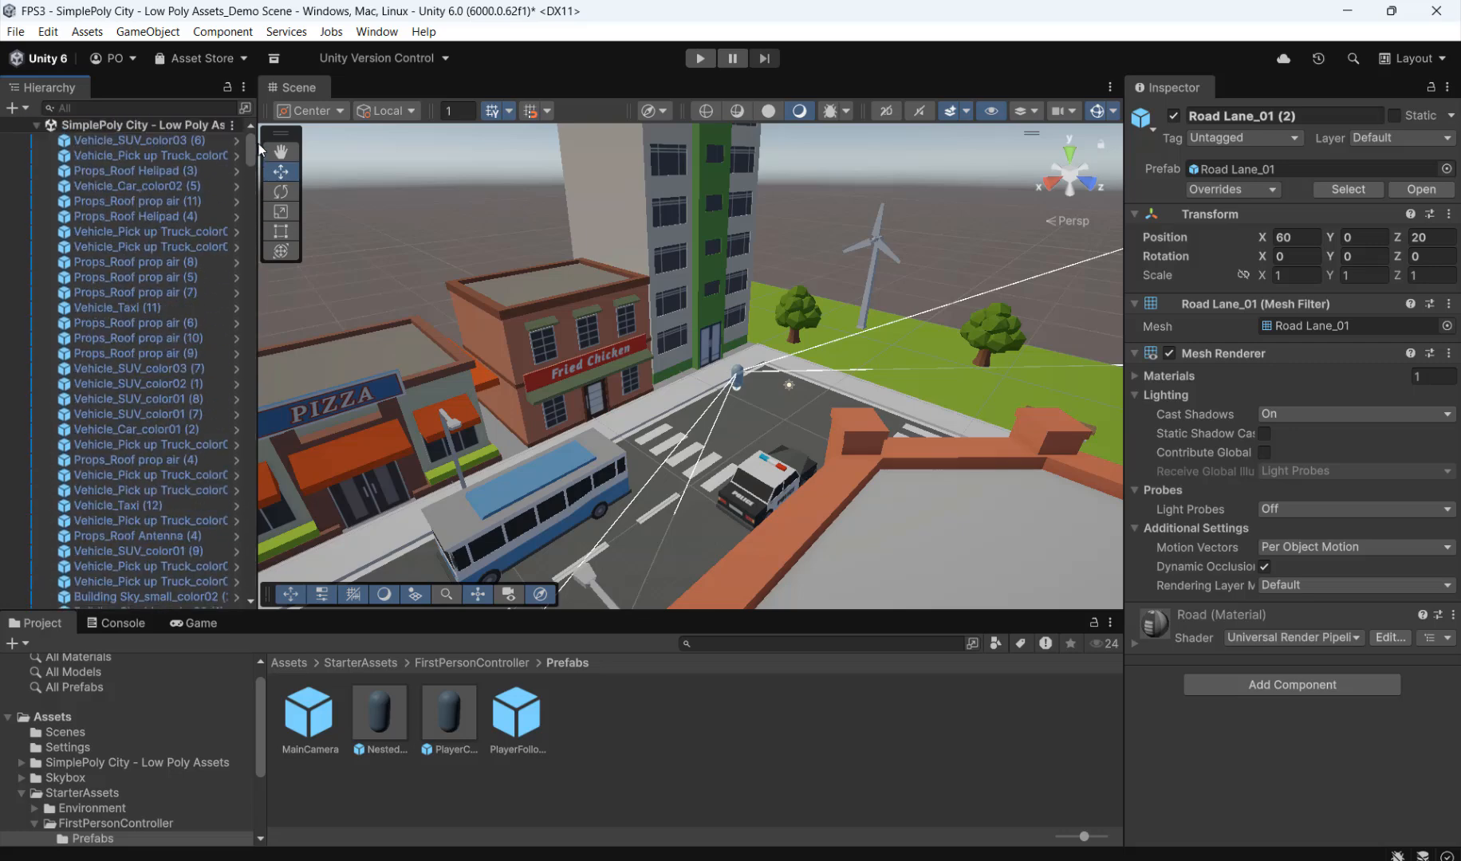
left_click(180, 145, "shift")
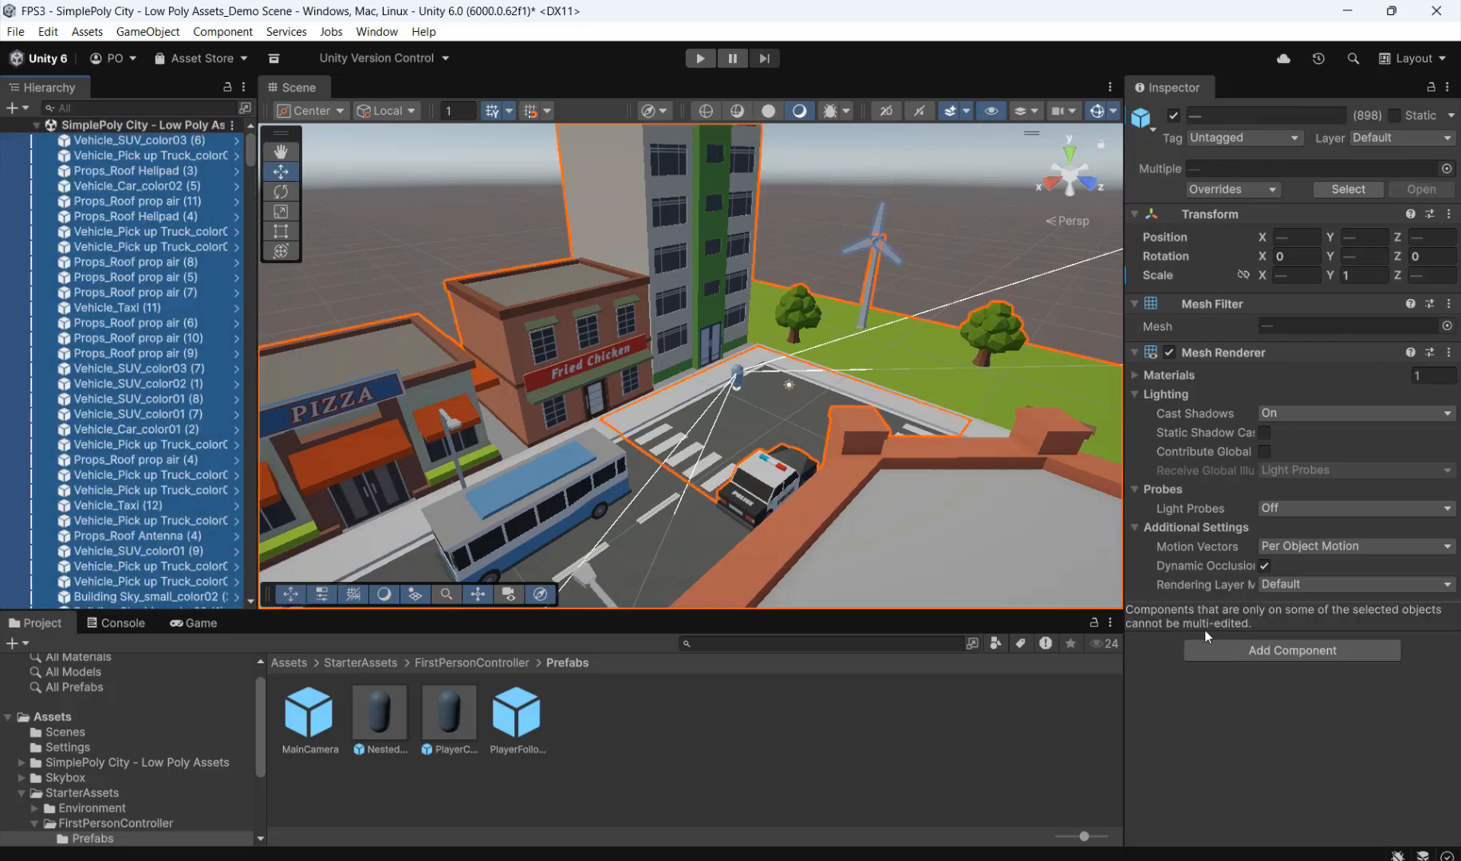
left_click(1266, 649)
type("me")
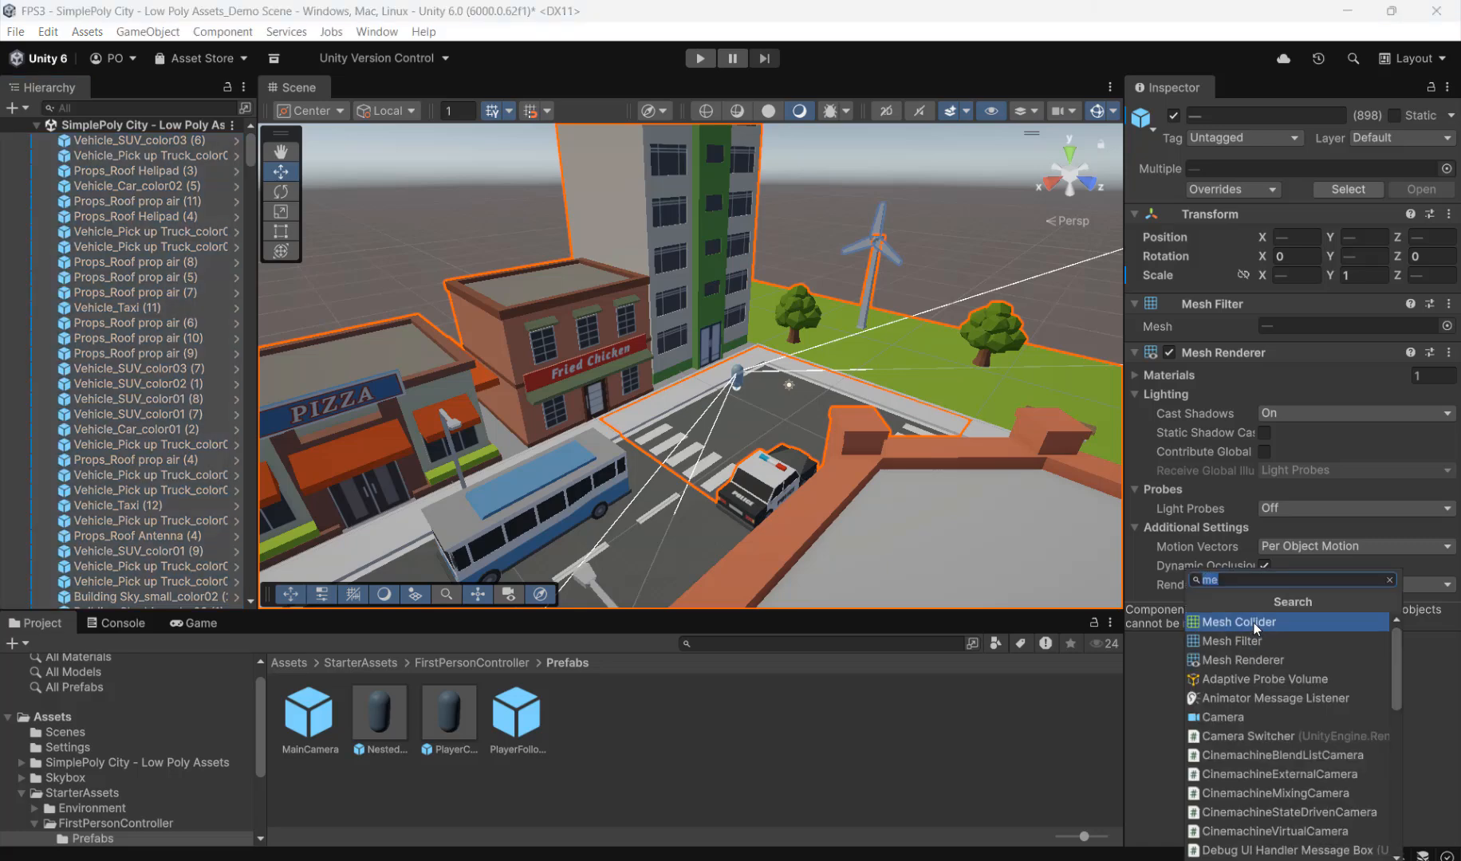
left_click(1253, 622)
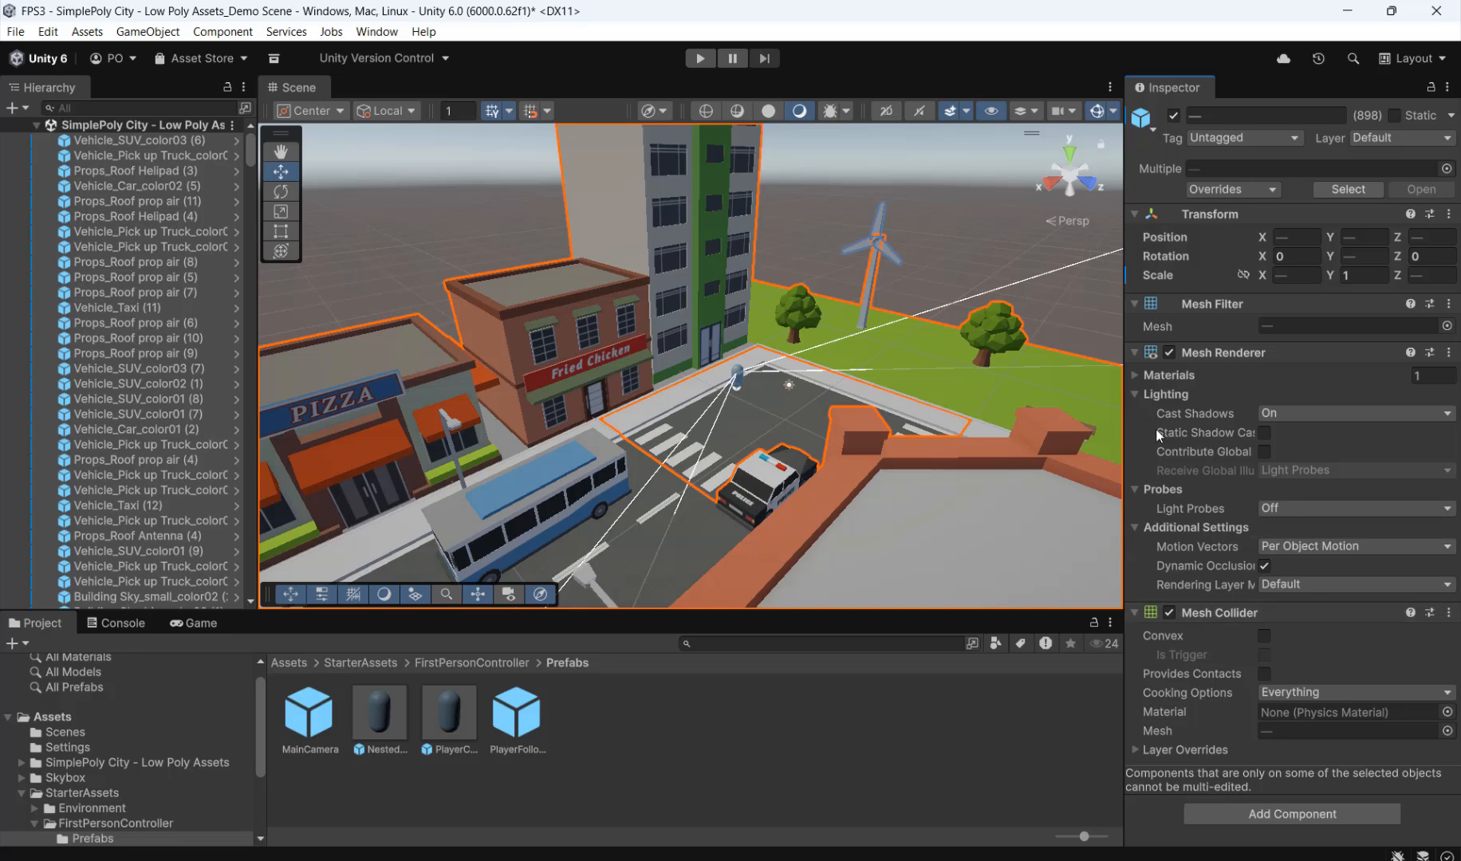
Step: Test the city colliders in Play mode by walking past the ambulance and yellow truck to the buildings beside the Restaurant, and stop the game
left_click(699, 59)
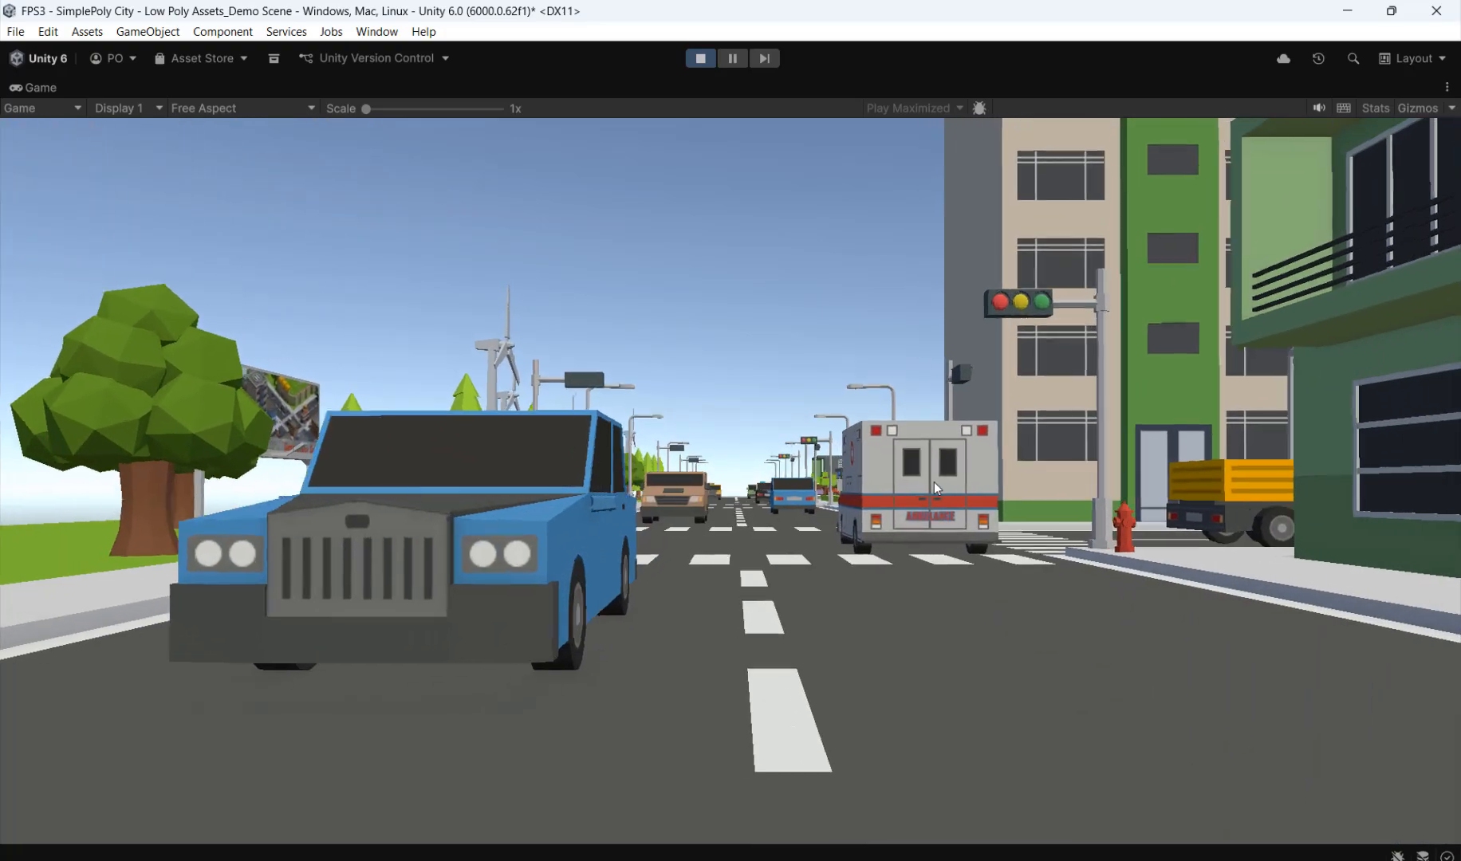
key("d")
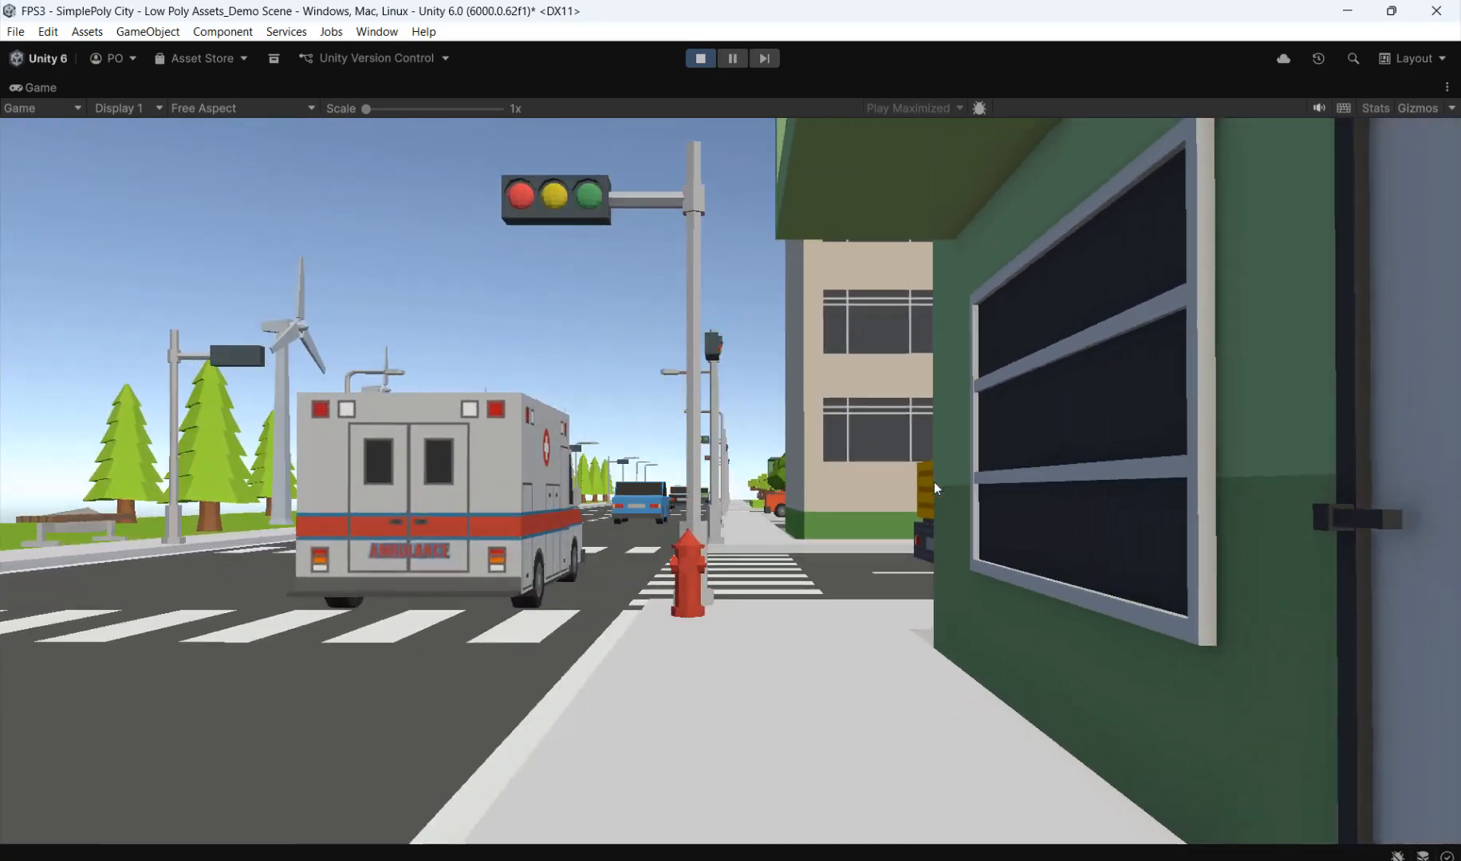
key("a")
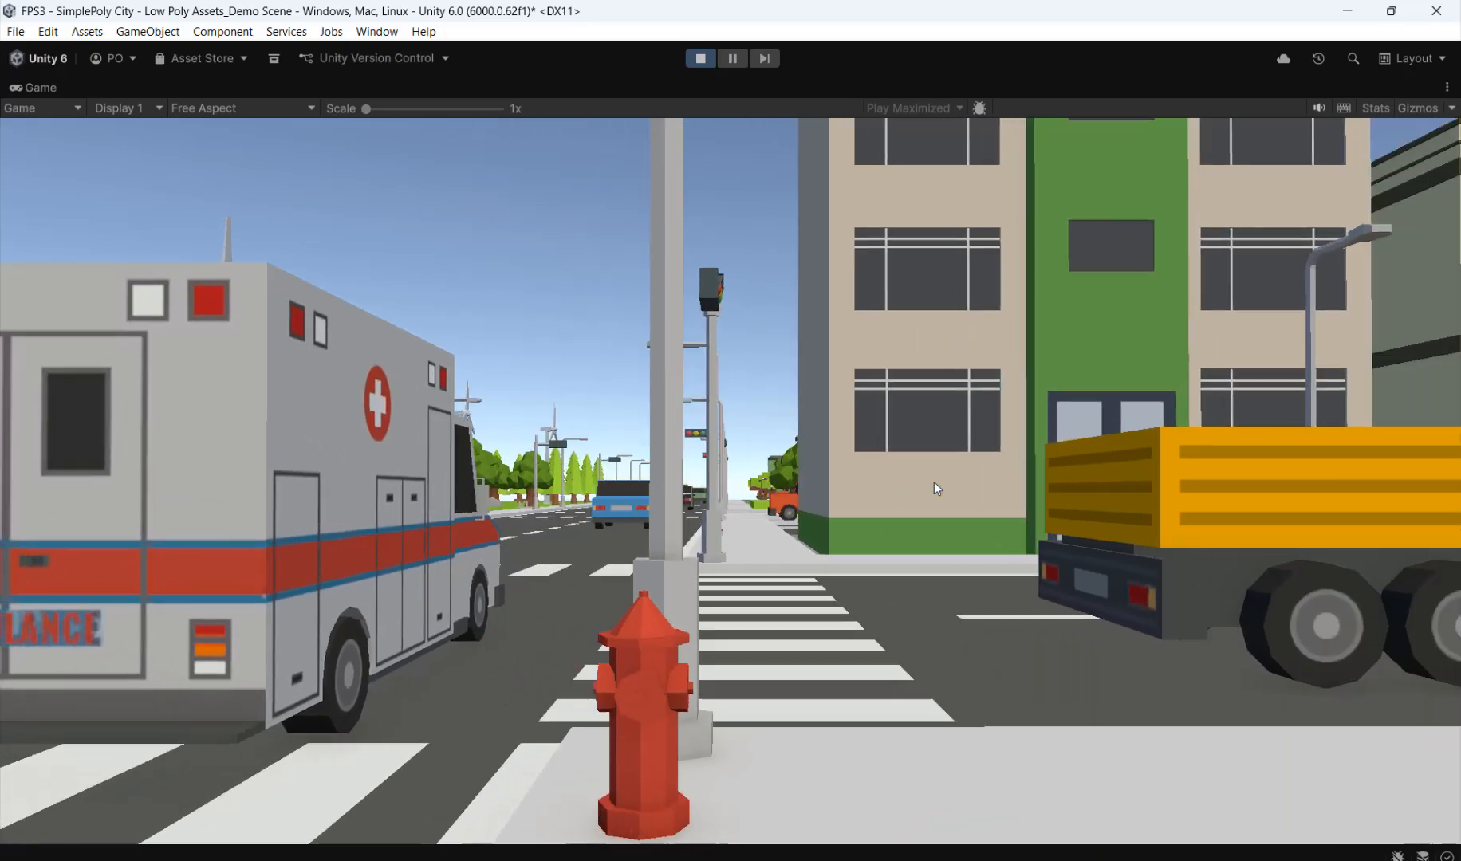
key("d")
key("d")
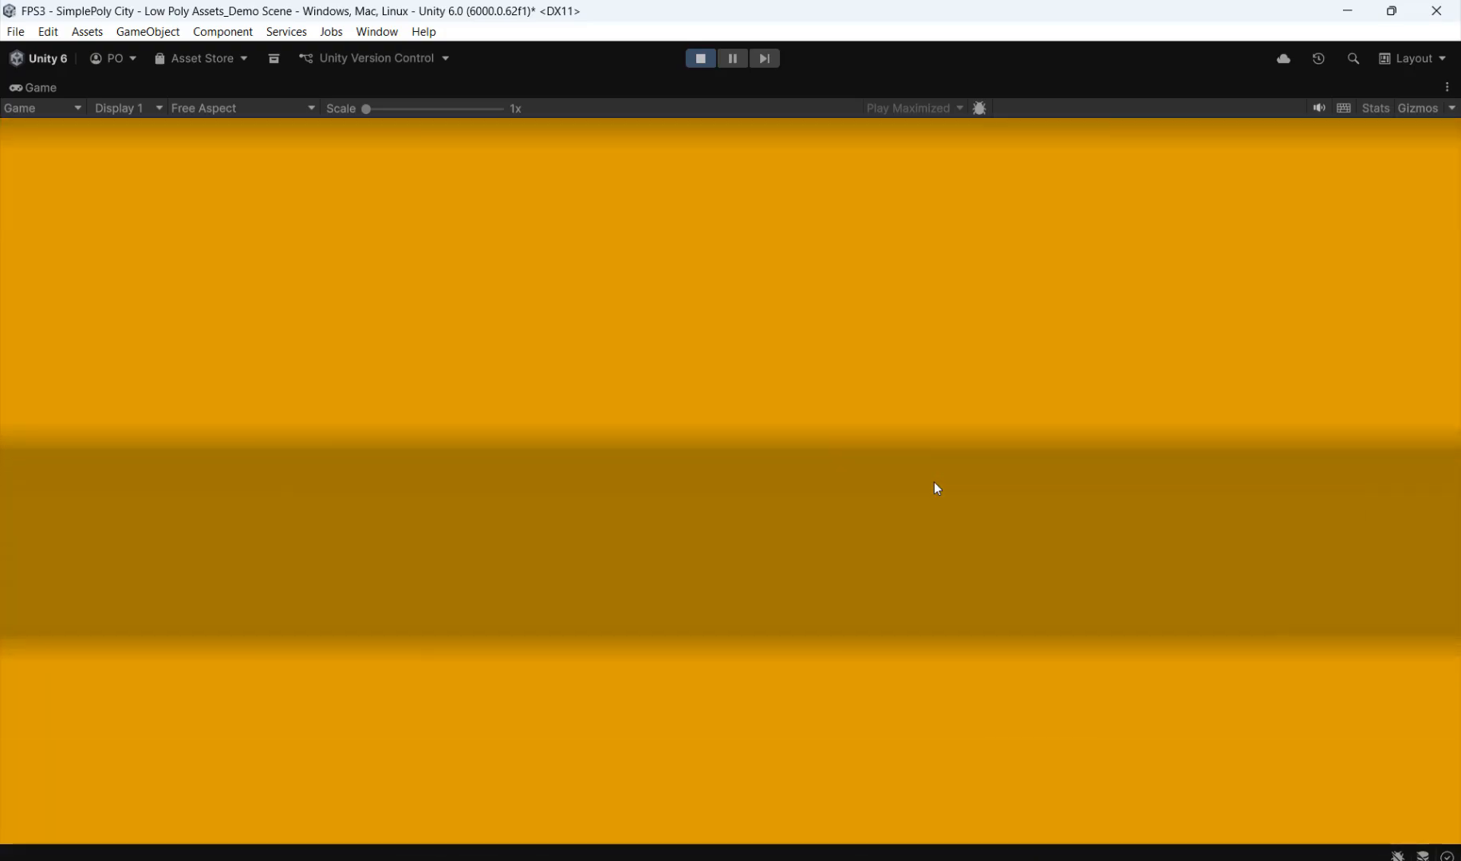
key("d")
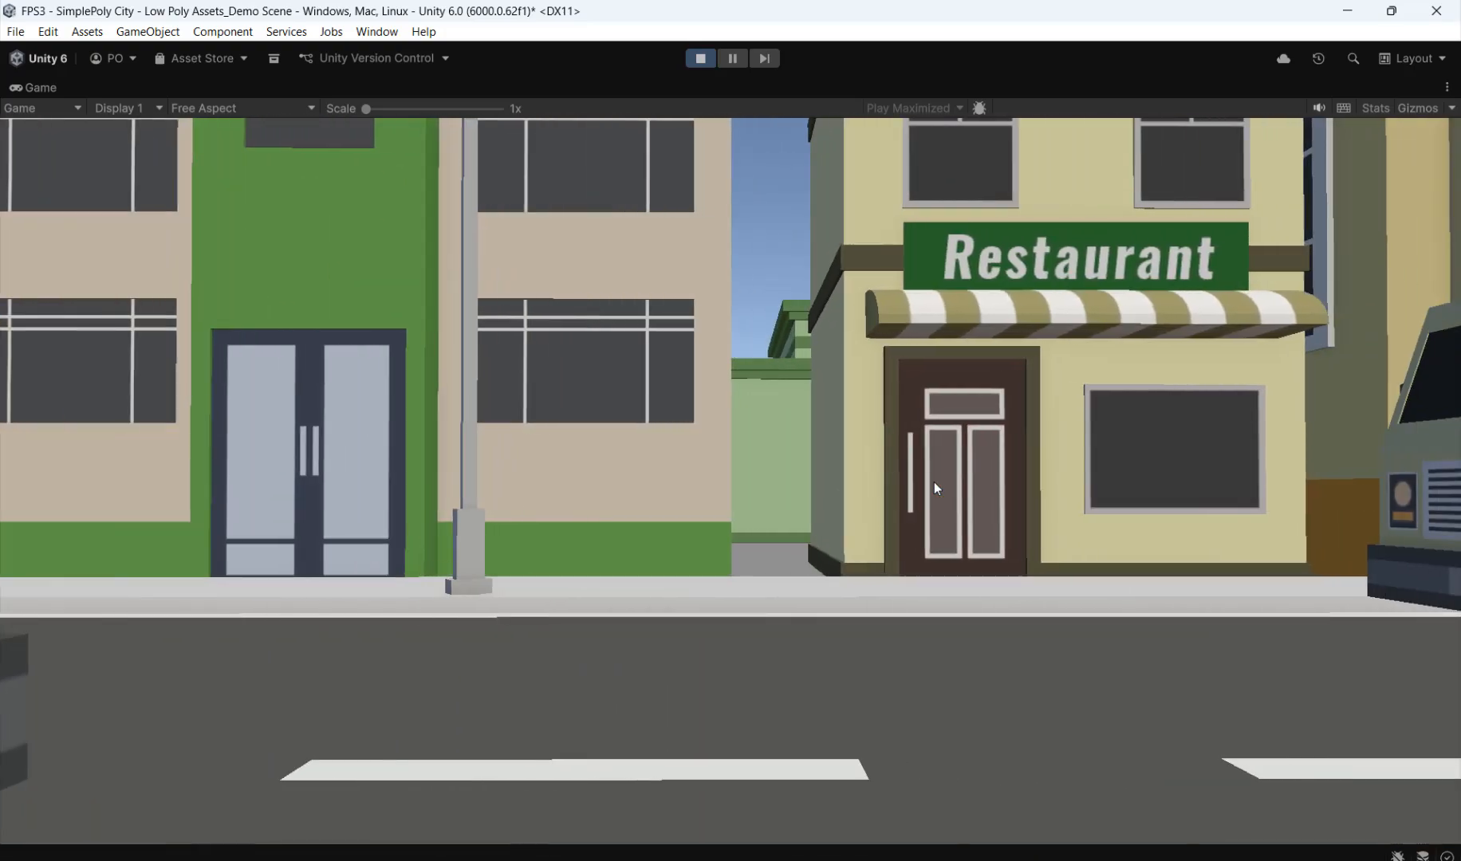
key("w")
key("d")
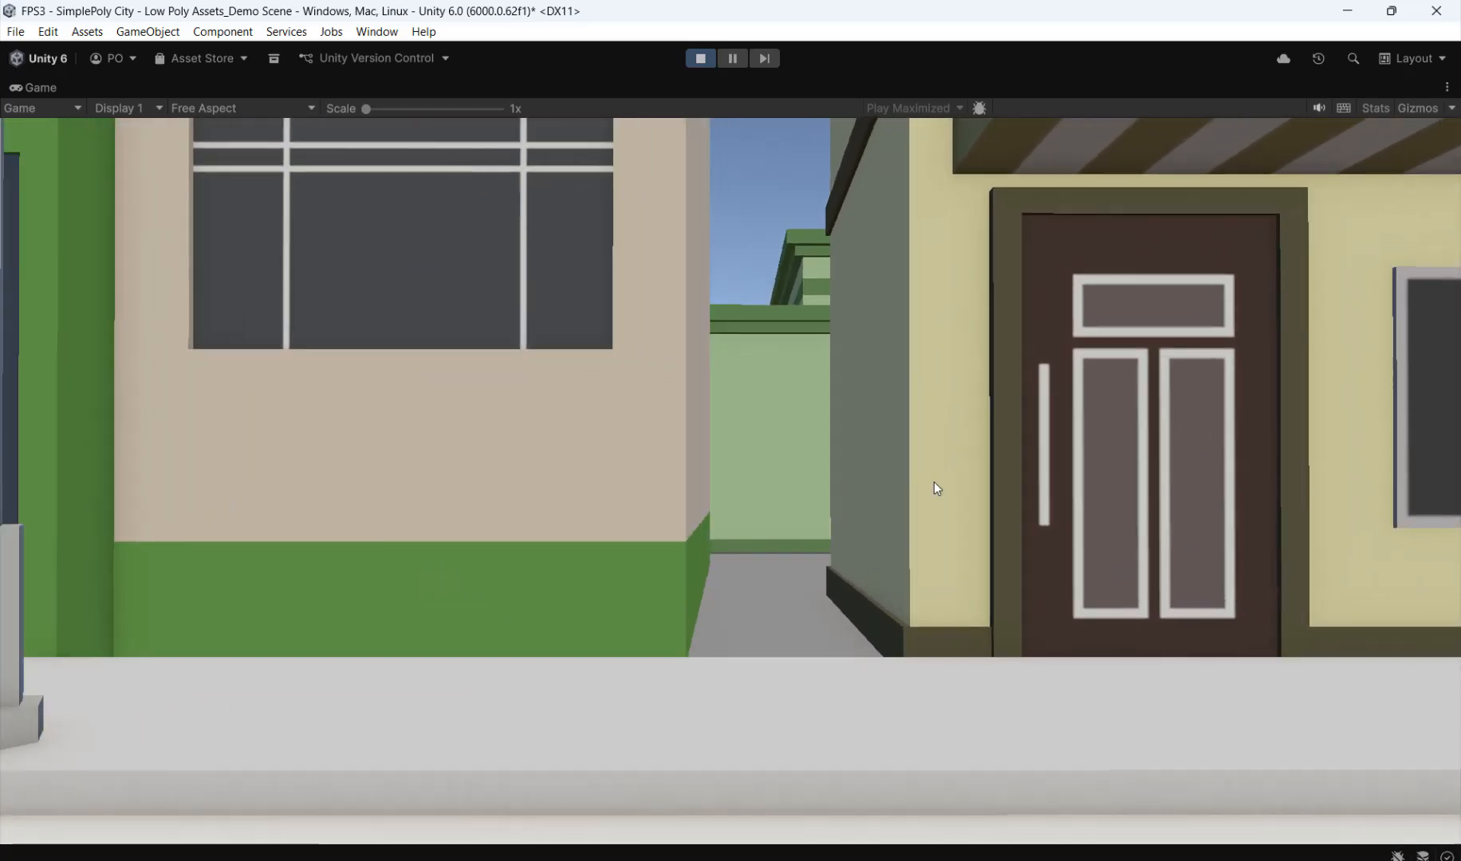
key("a")
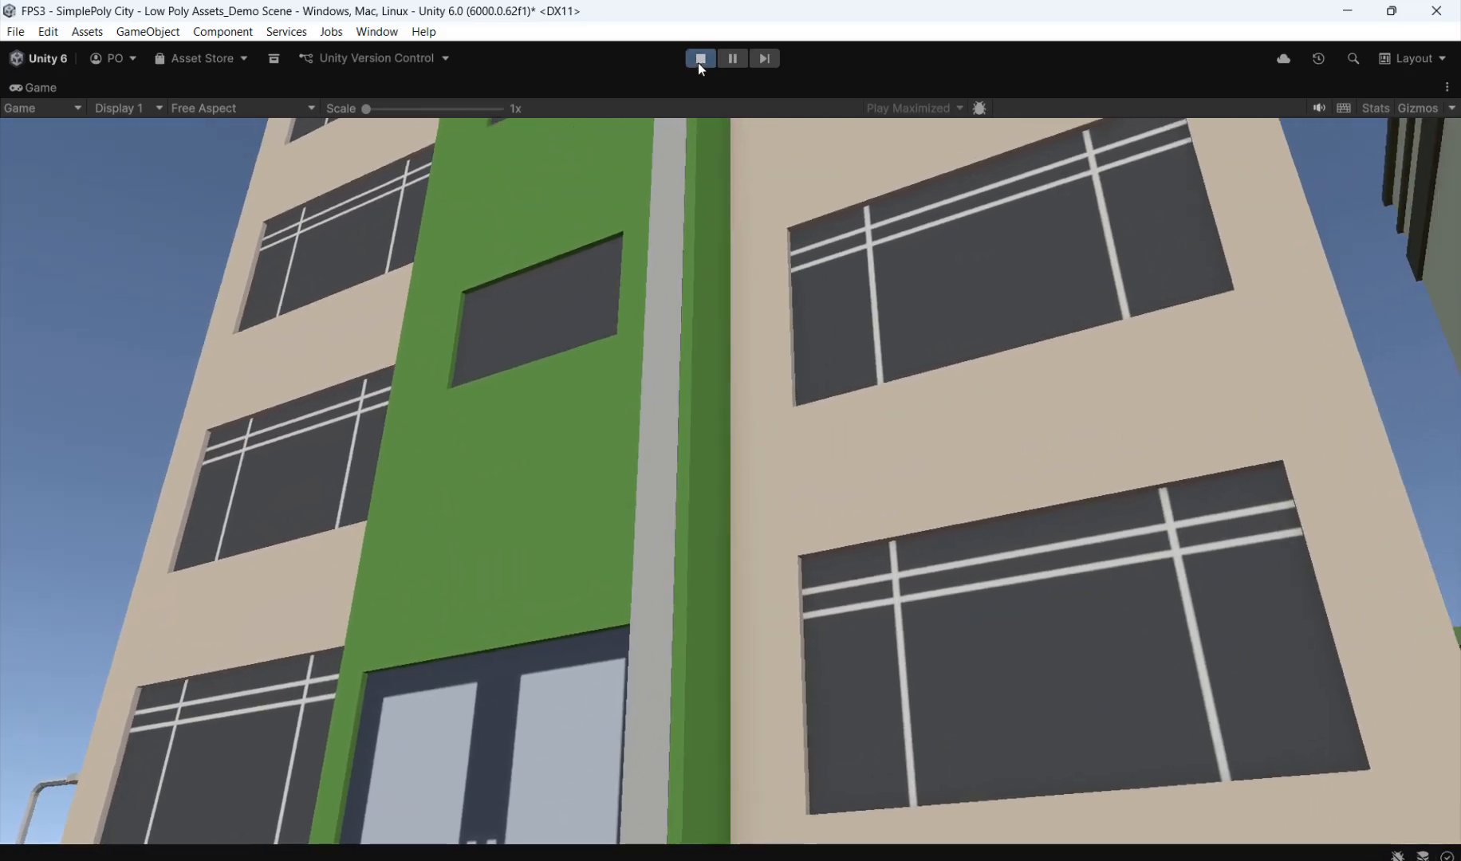
left_click(699, 58)
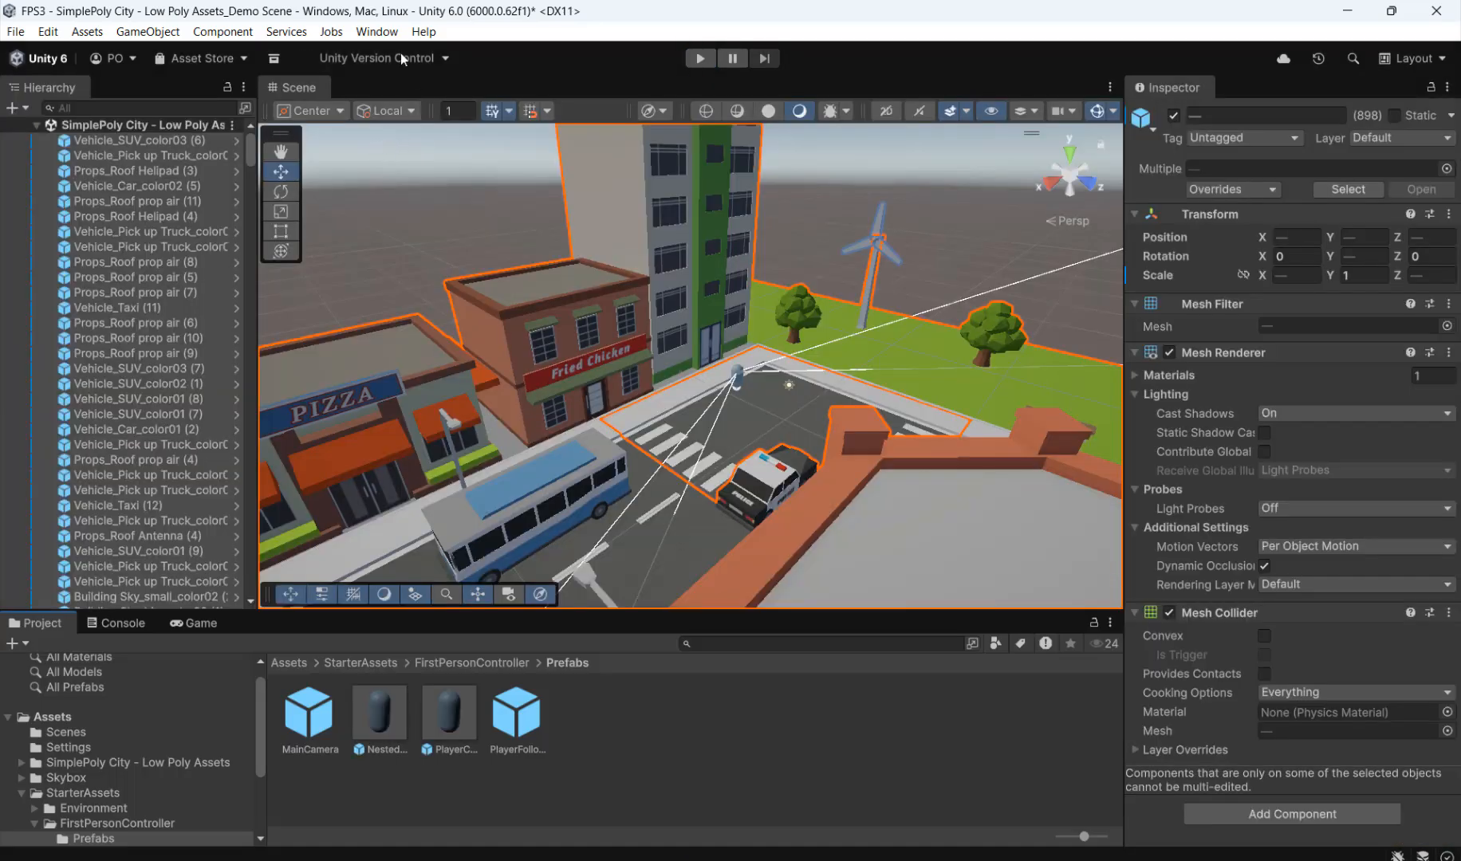
Step: Set the scene's environment skybox material to Skybox_Daytime in the Lighting settings and close them
left_click(377, 32)
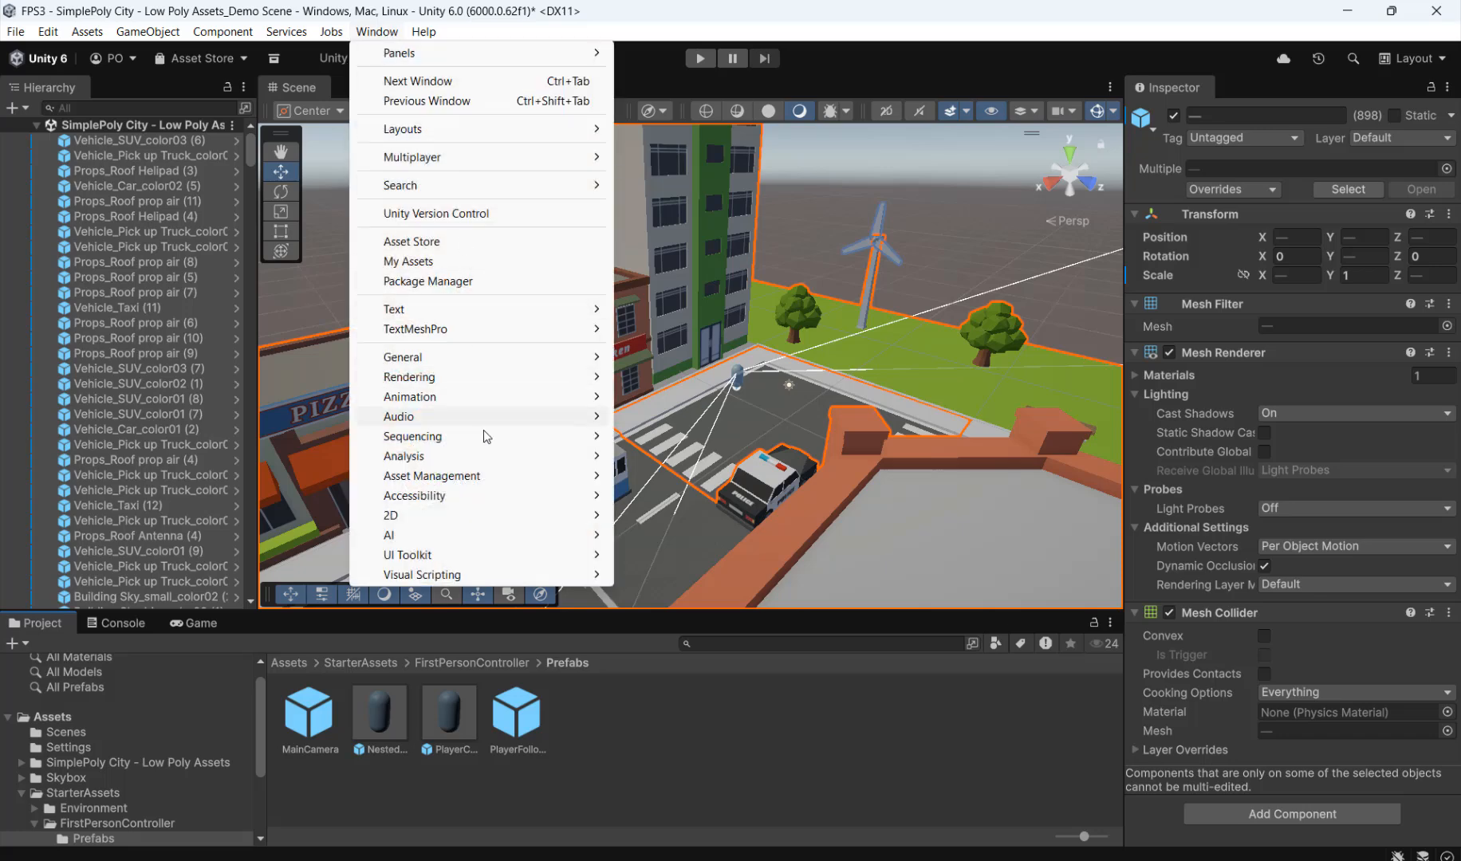
mouse_move(424, 382)
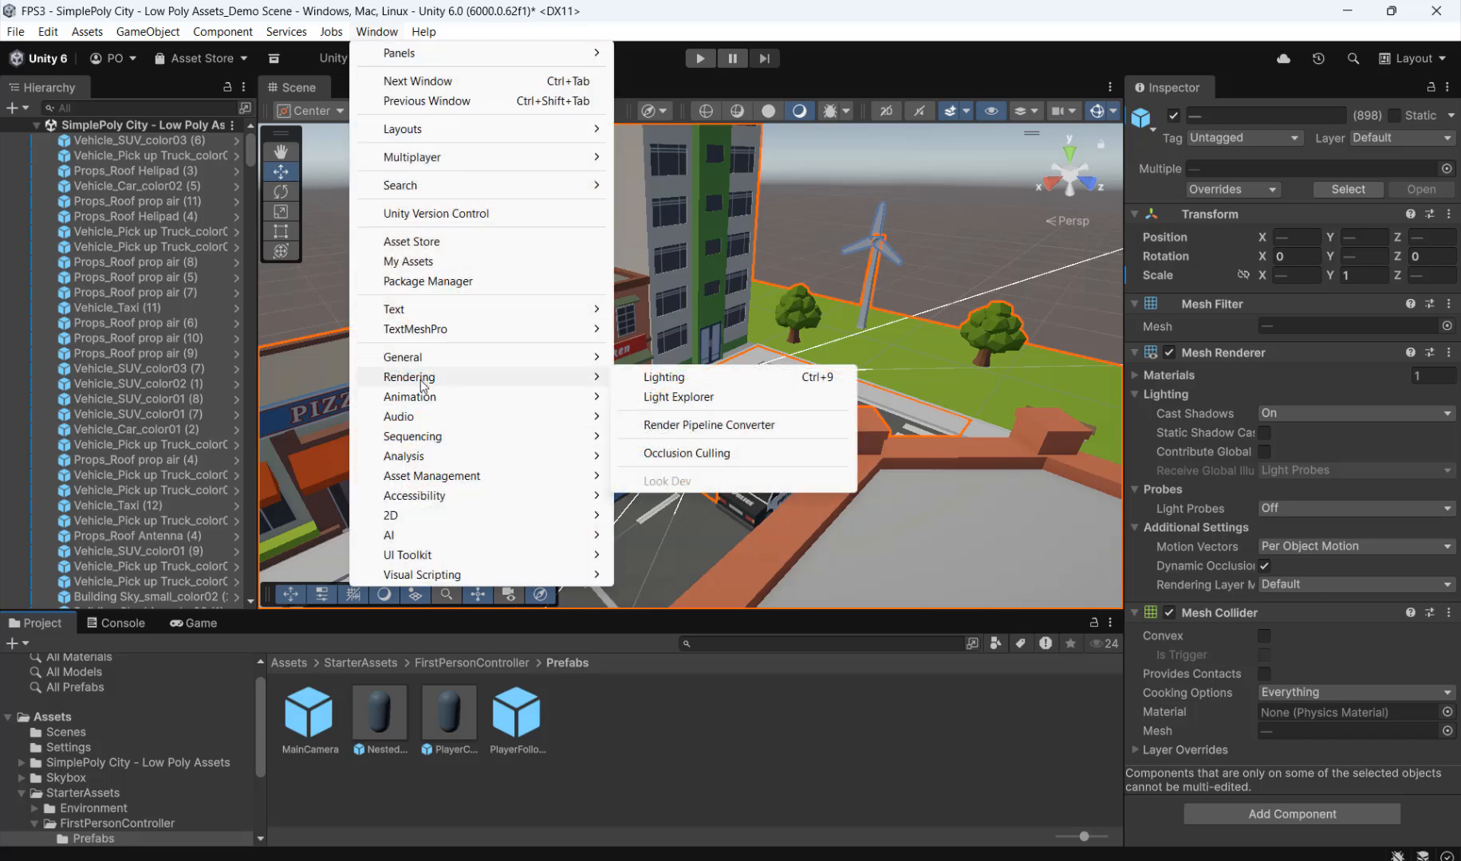
left_click(701, 379)
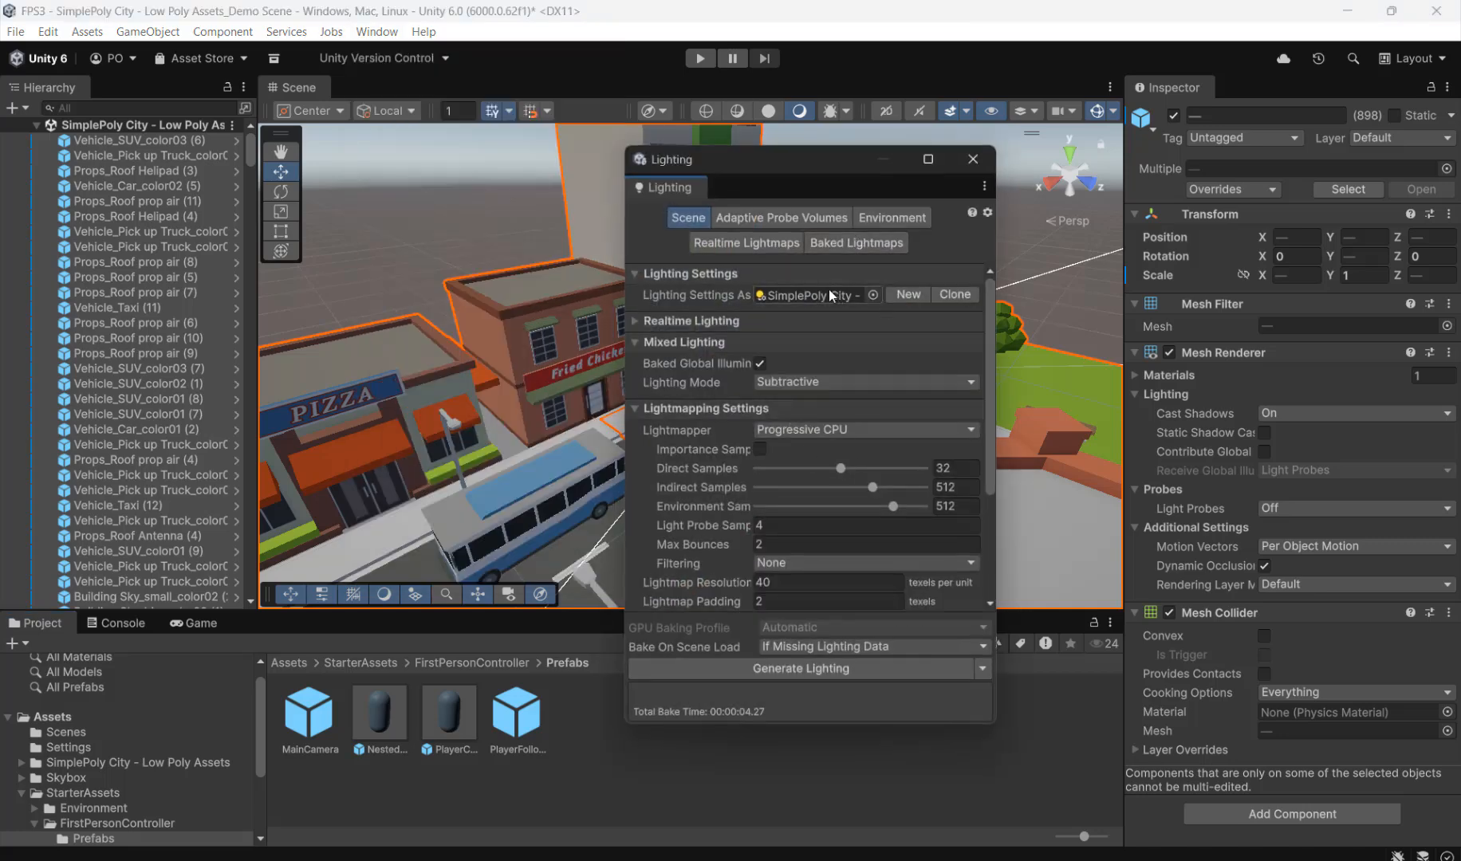
left_click_drag(750, 162, 715, 154)
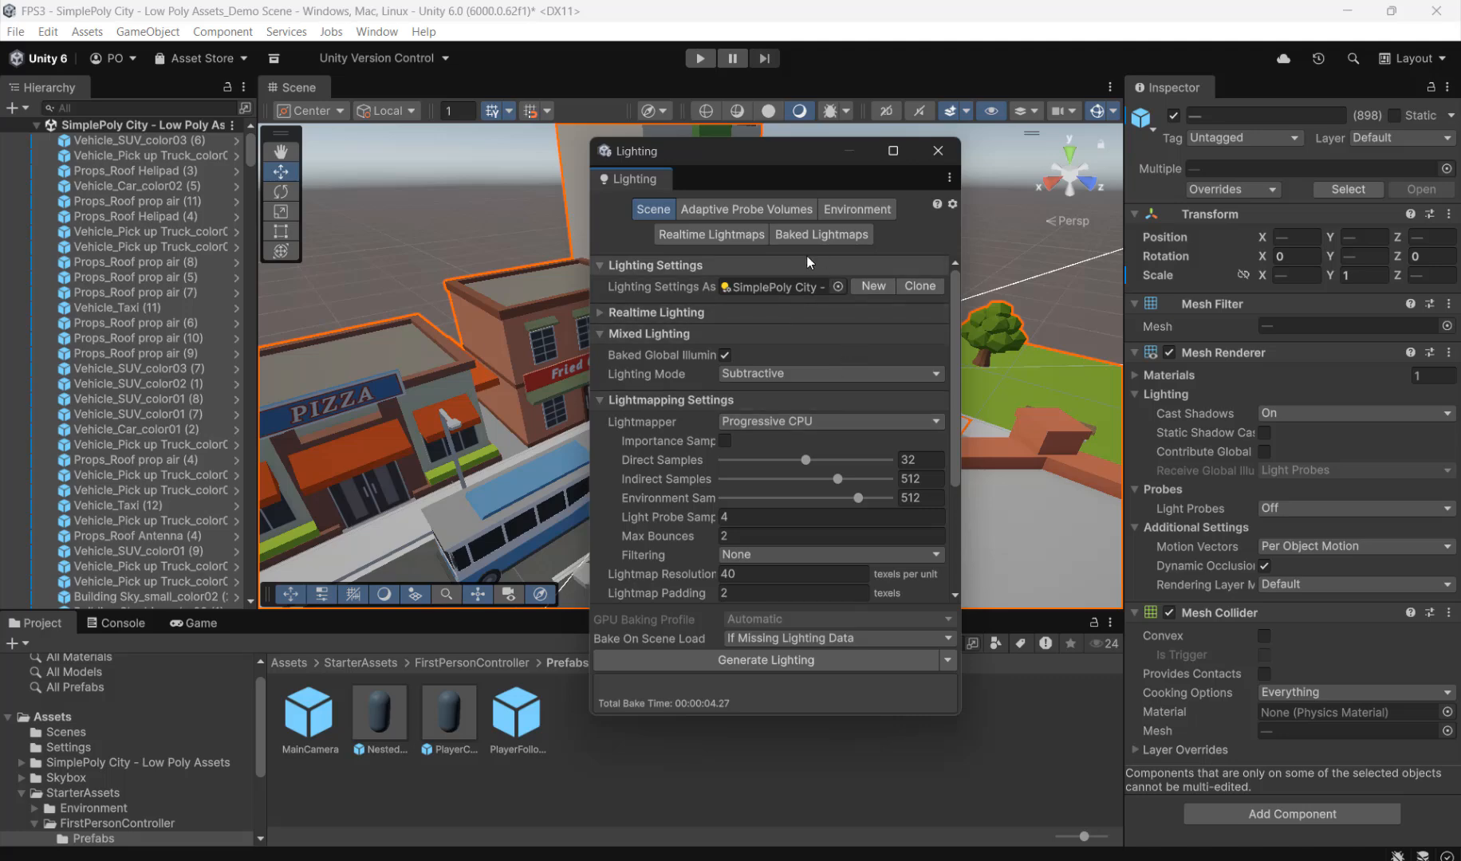
left_click(854, 211)
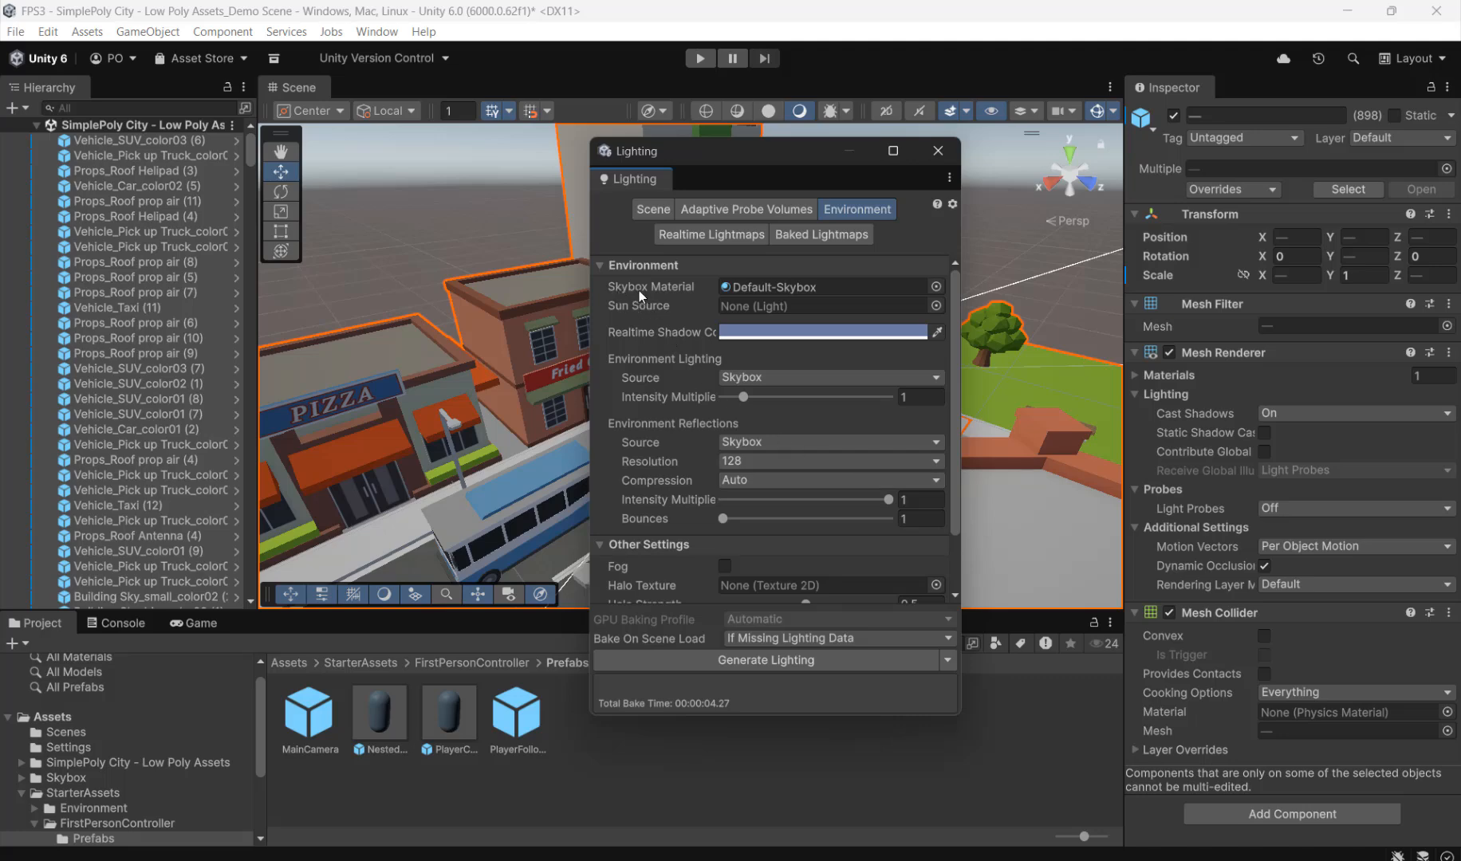
left_click(937, 286)
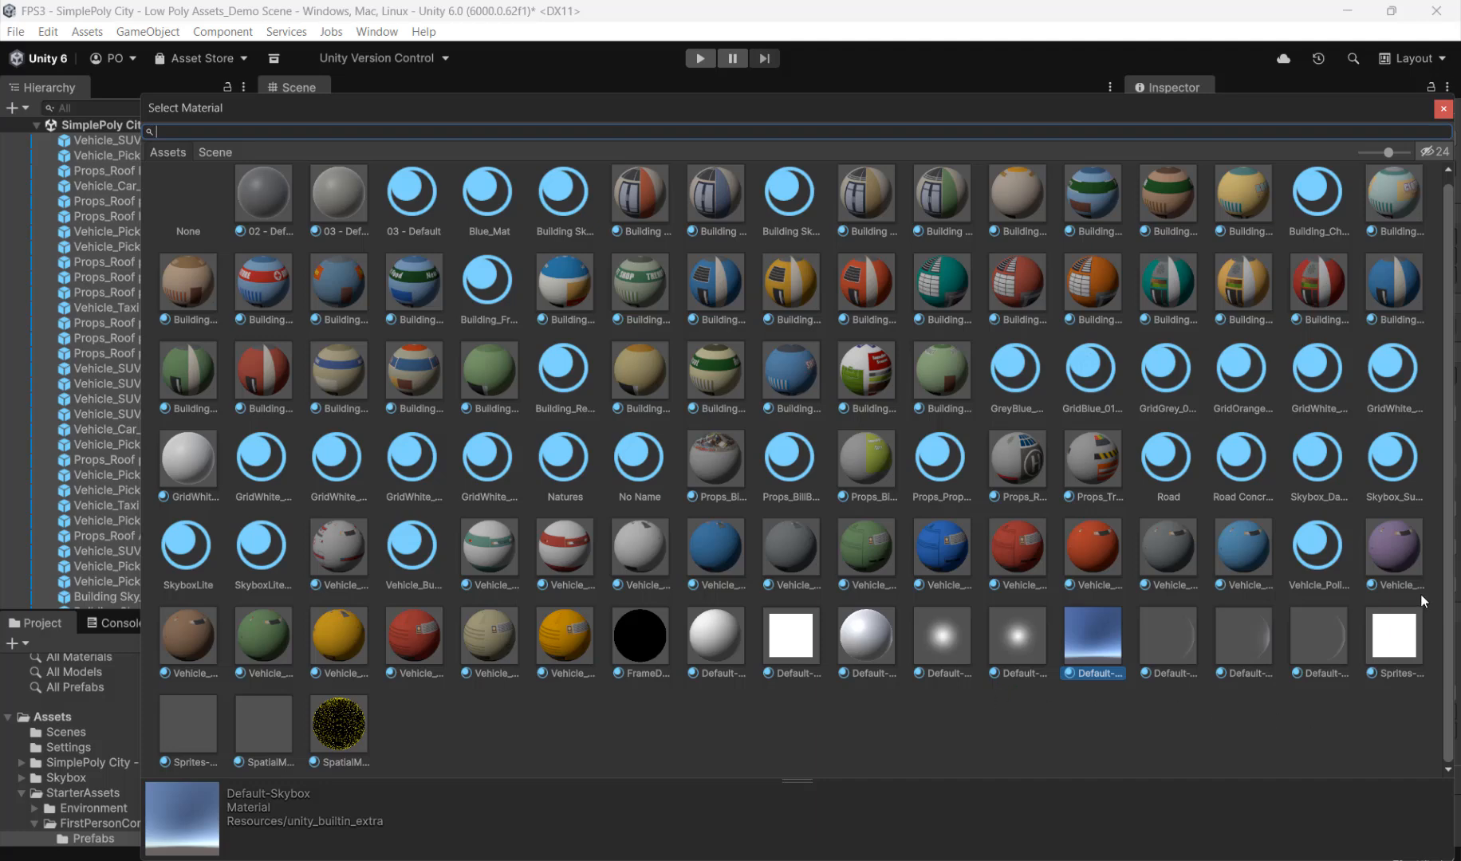
left_click_drag(1451, 571, 1449, 497)
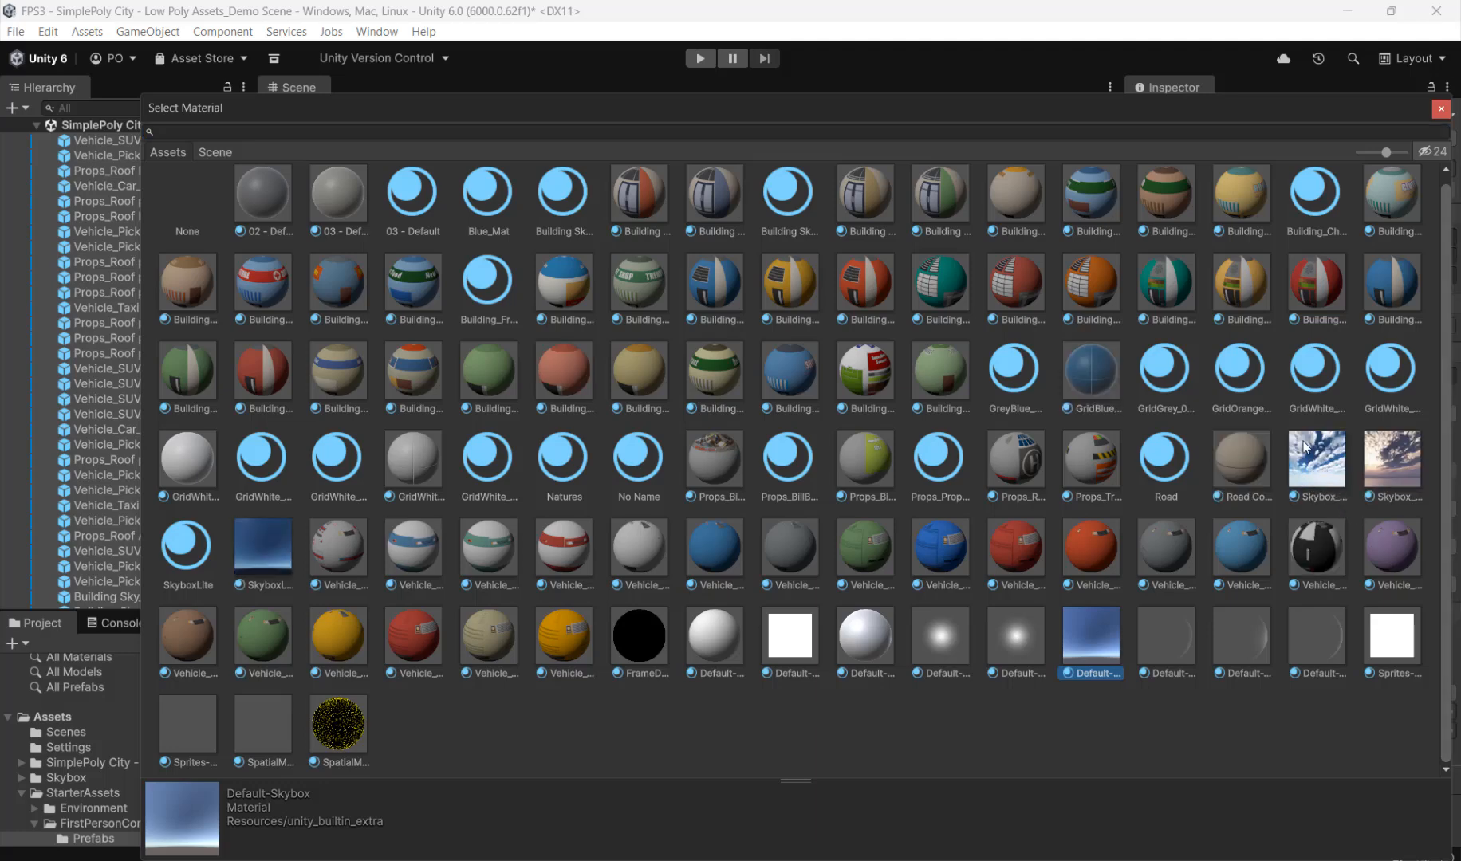
left_click(1320, 461)
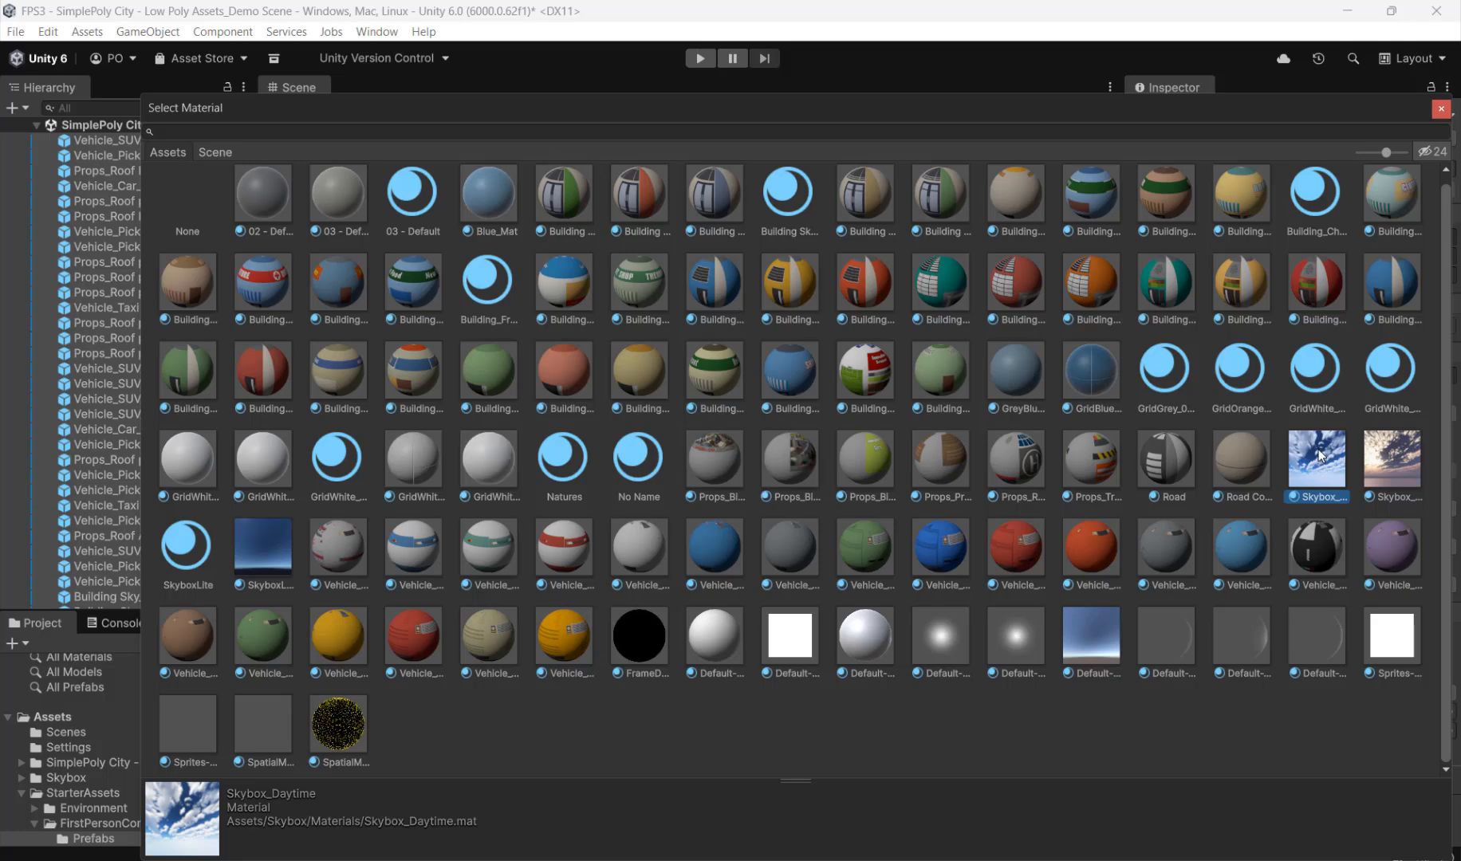
double_click(1319, 454)
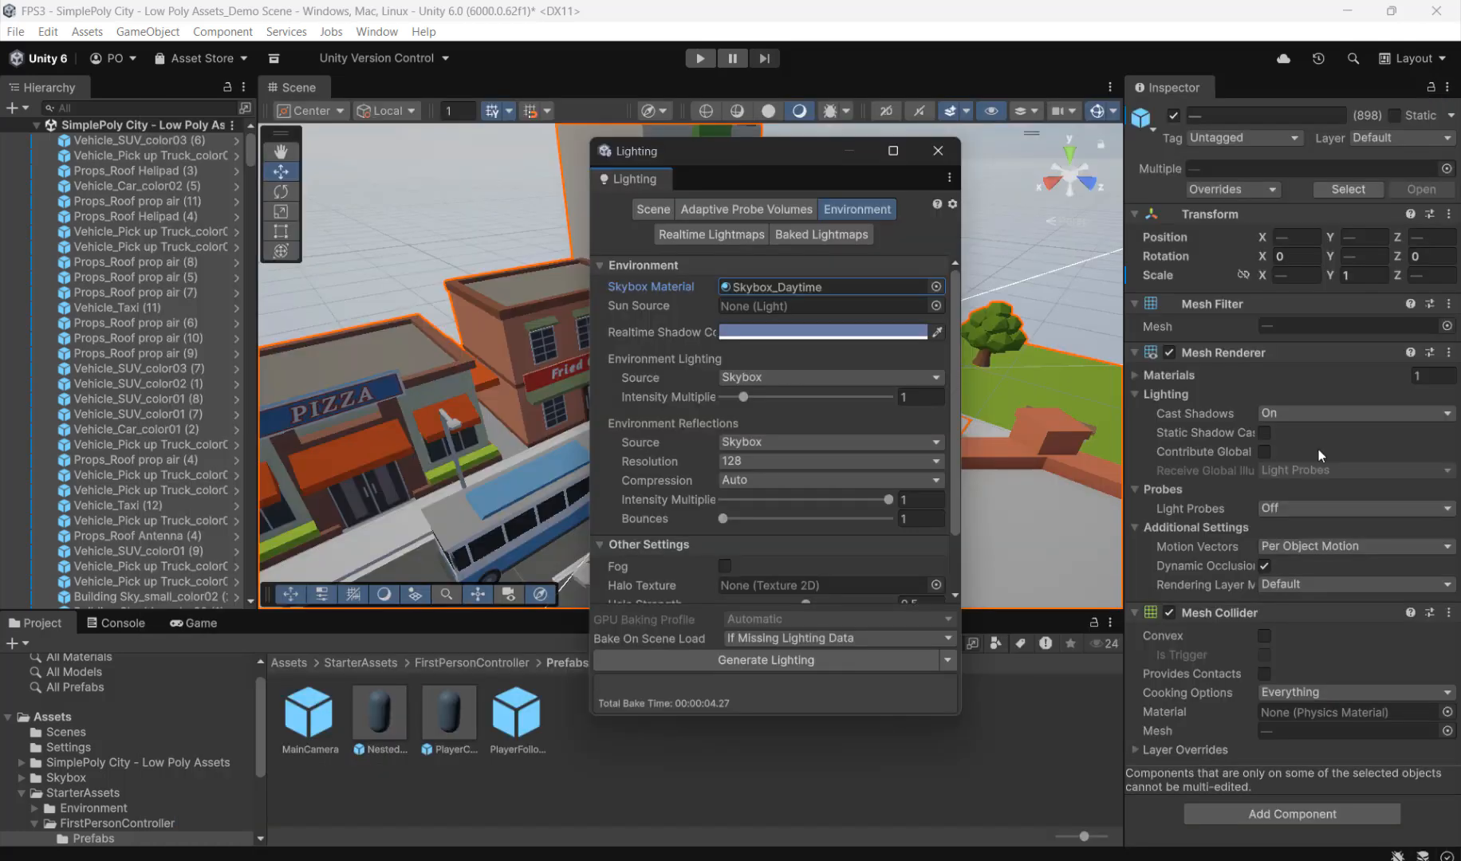
left_click(938, 152)
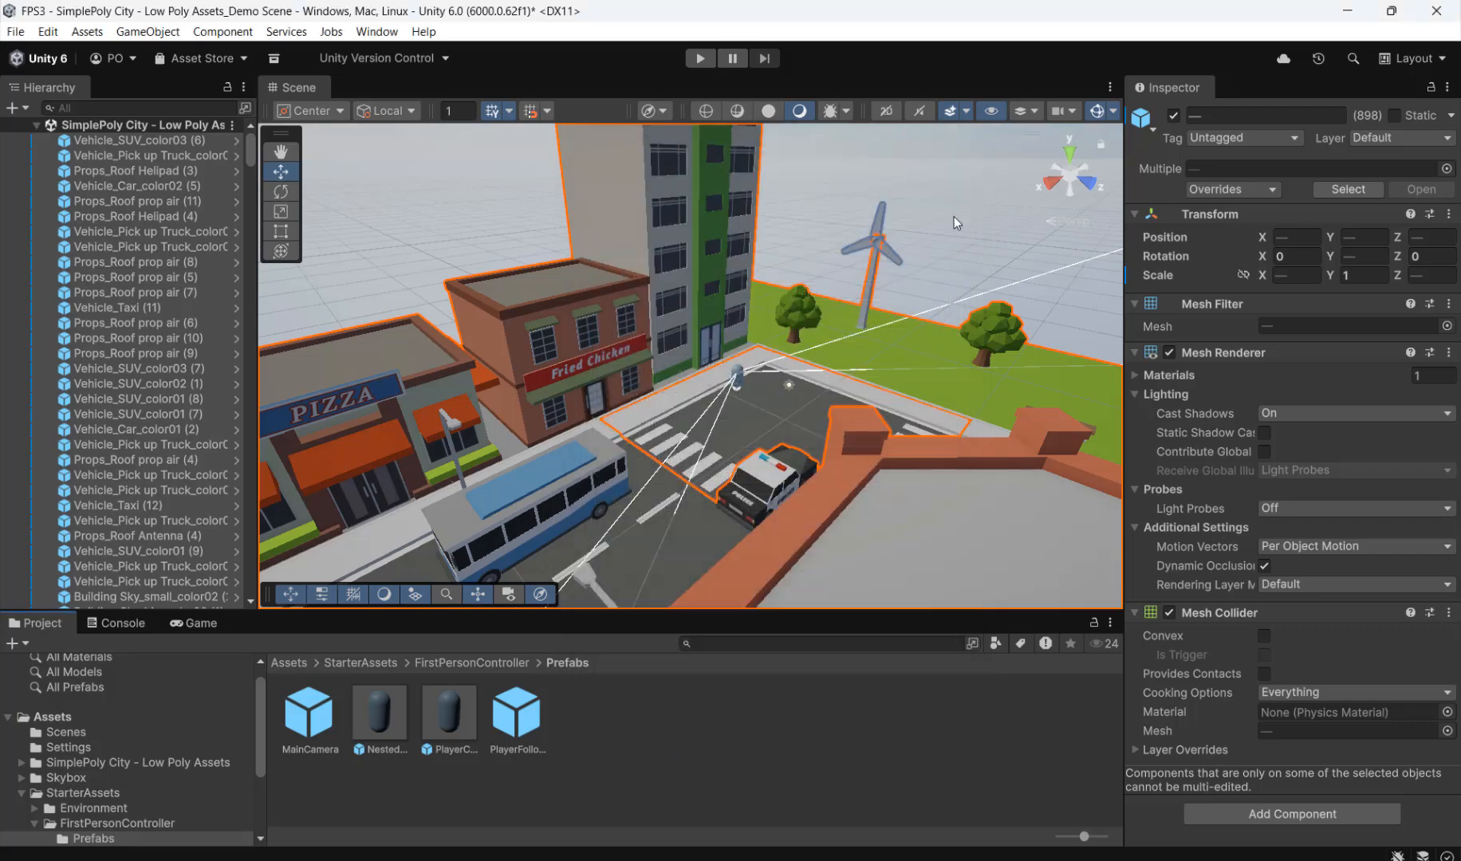
Step: Run the scene in Play mode and walk the player past the bus and pizza shop toward the next crosswalk to check the sky
key("ctrl+p")
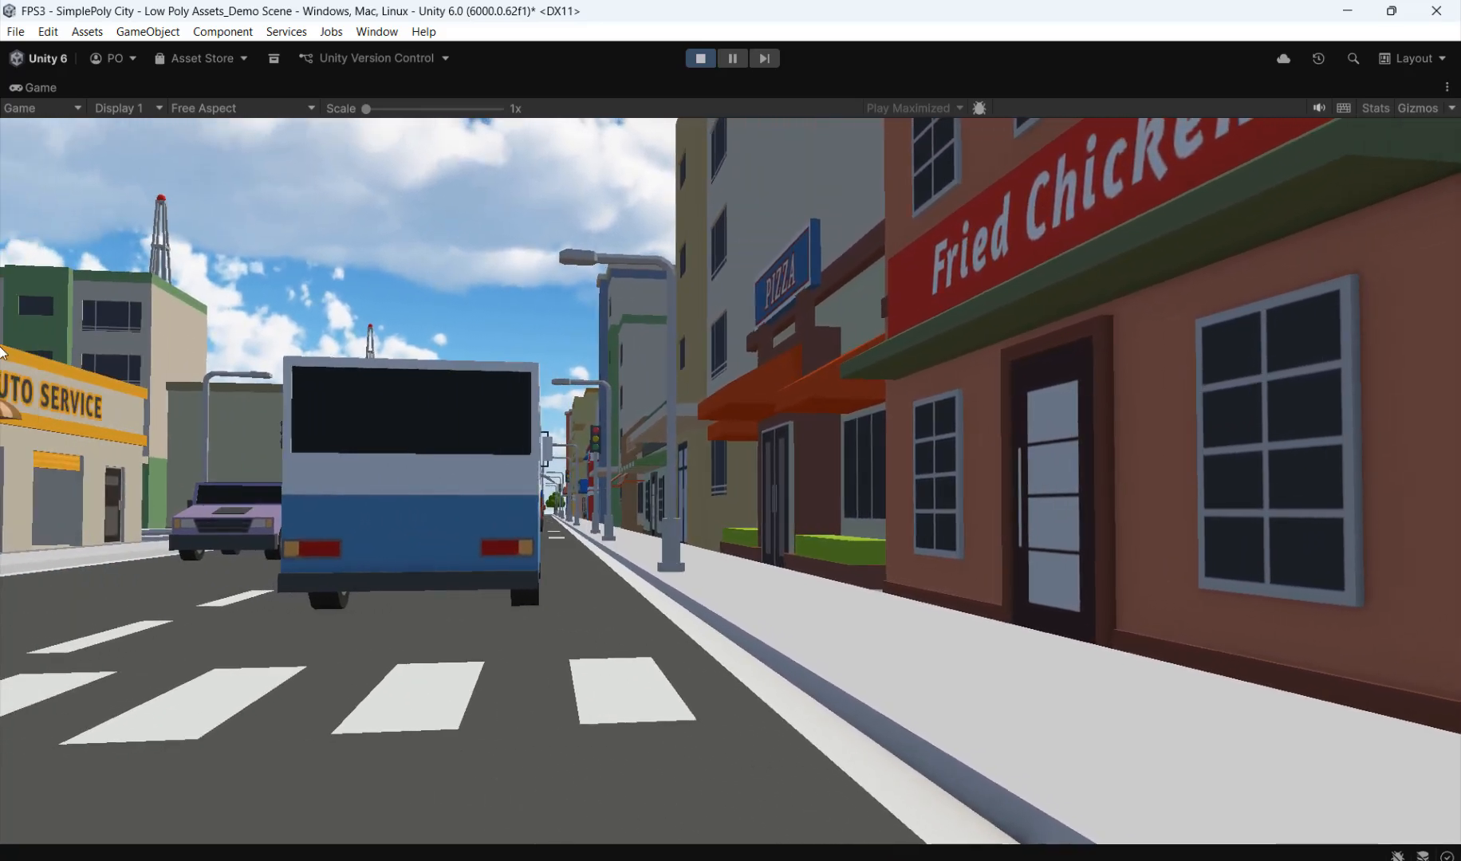
key("w")
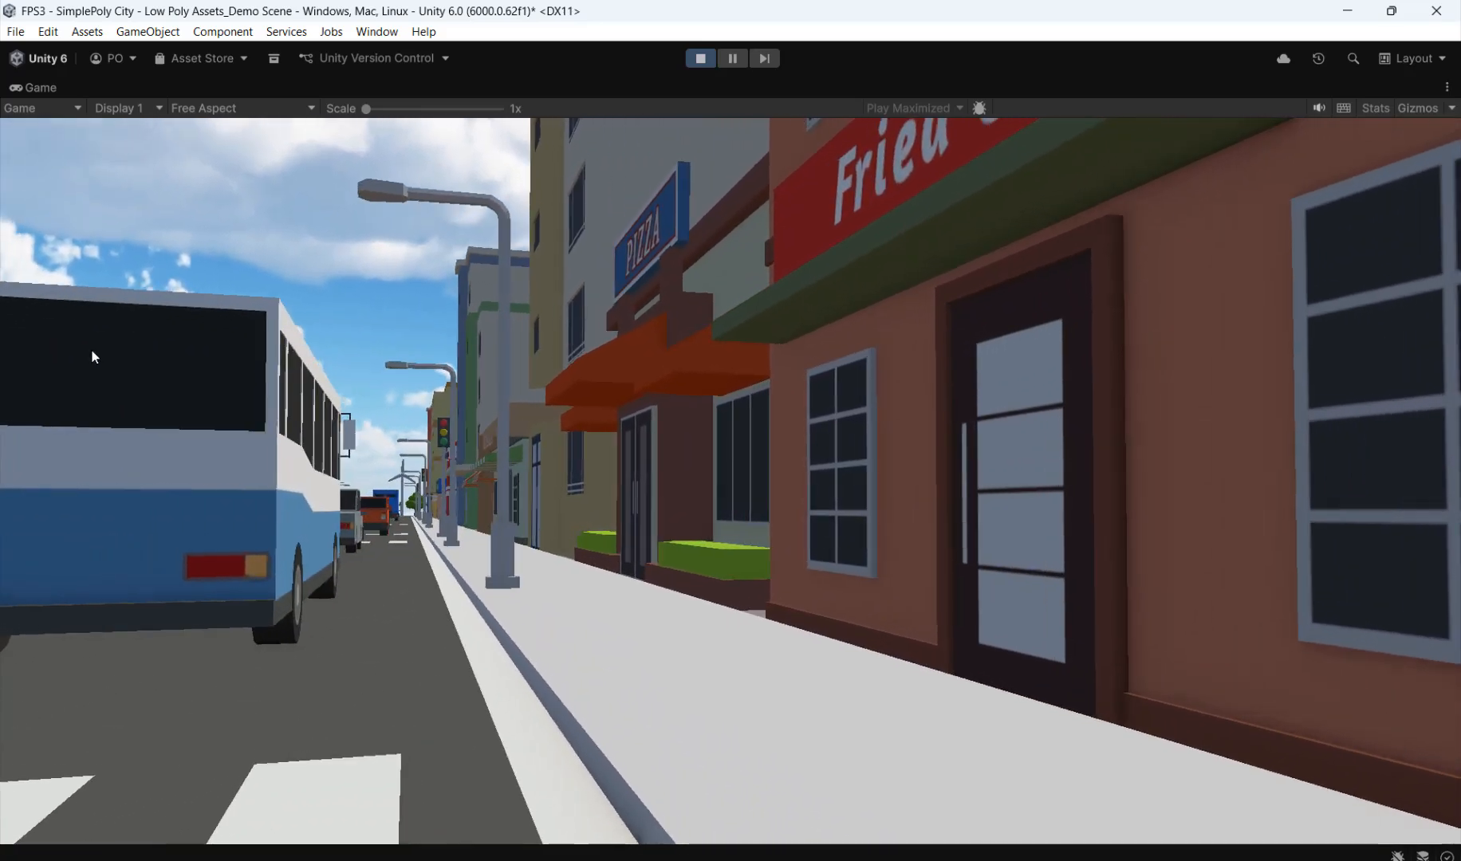
key("w")
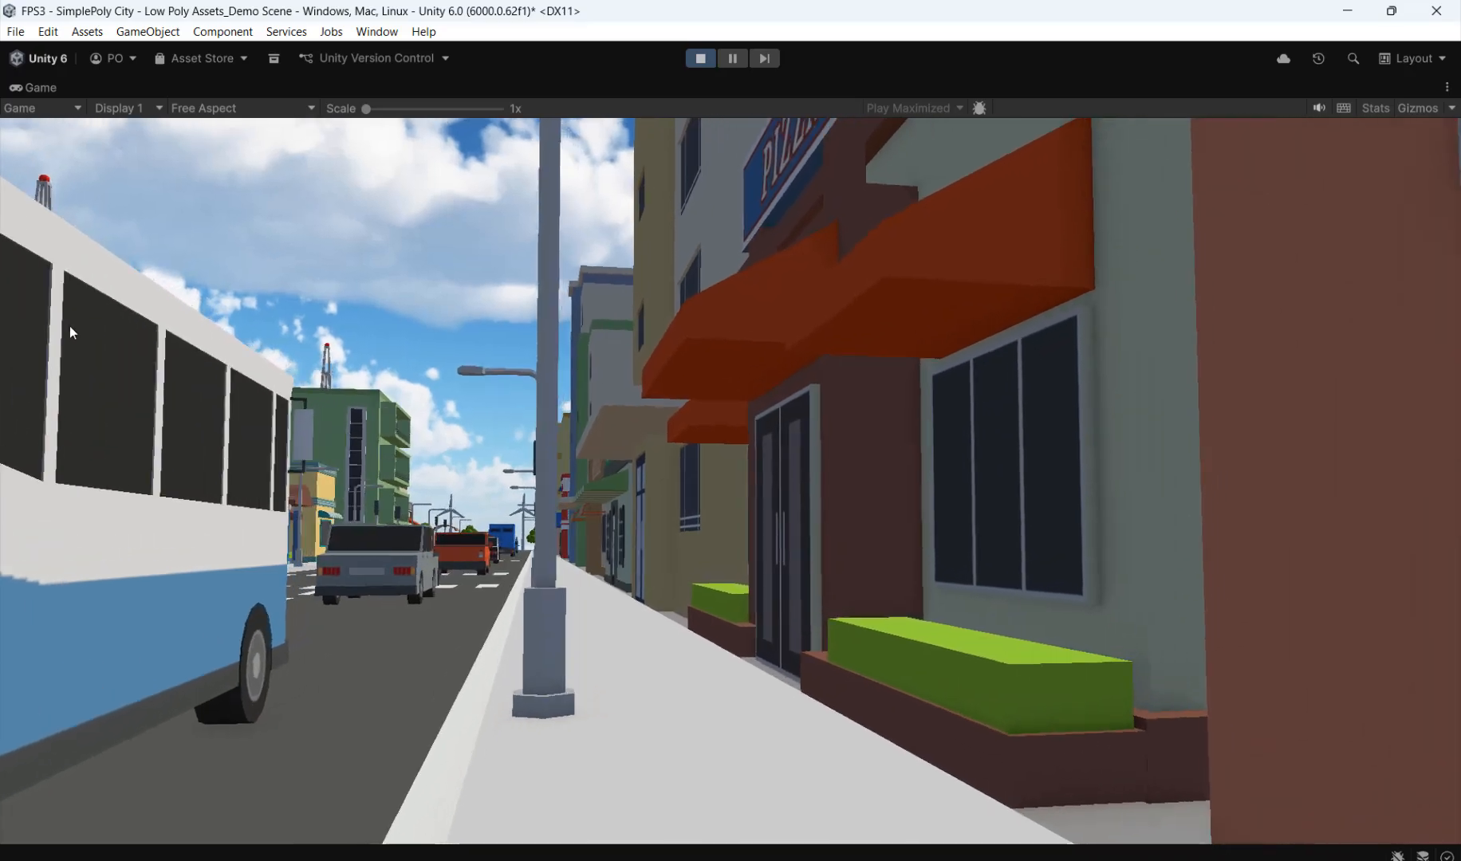
key("w")
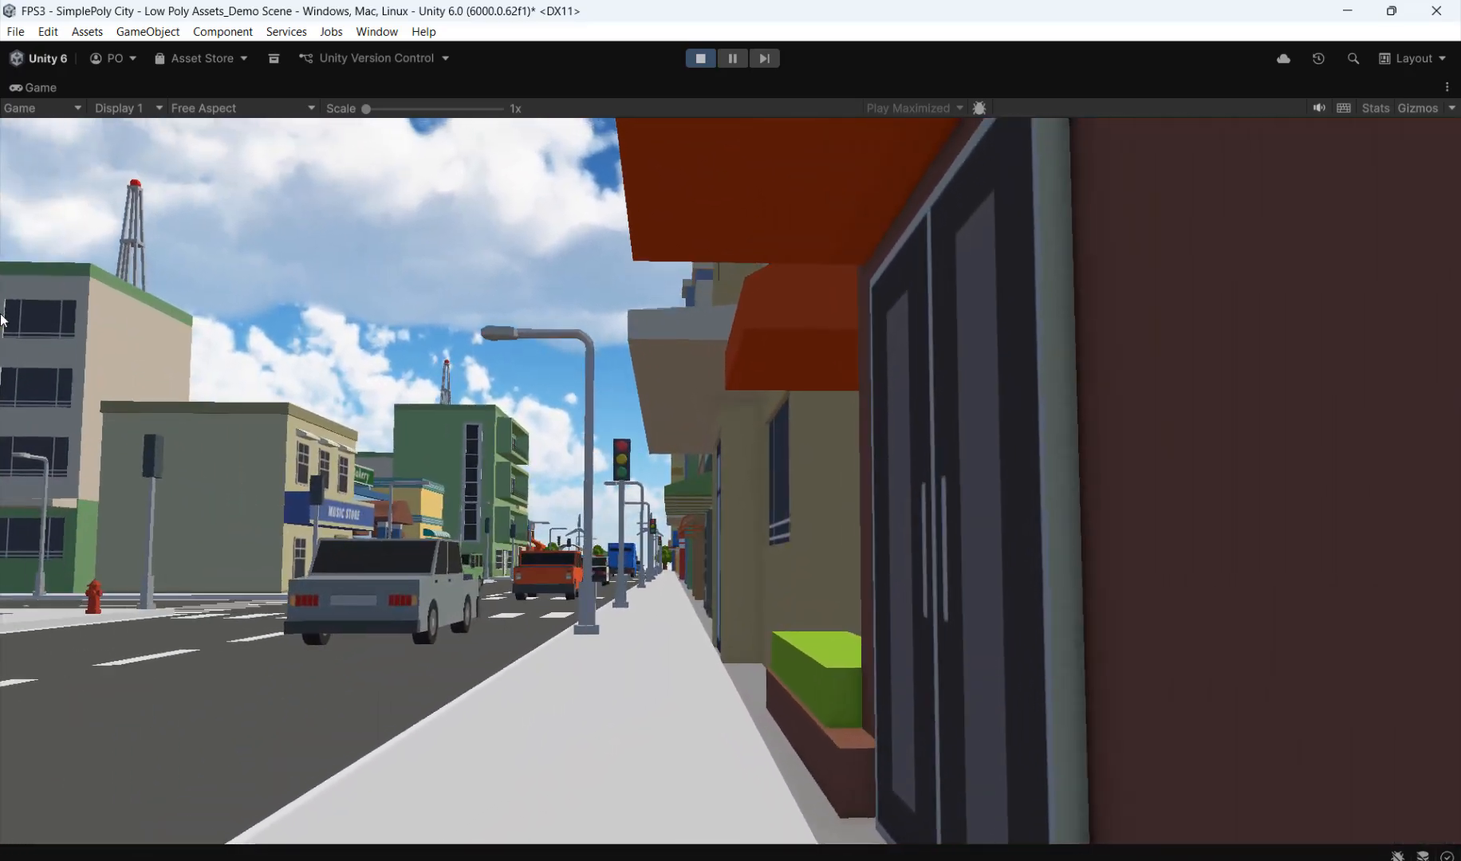
key("w")
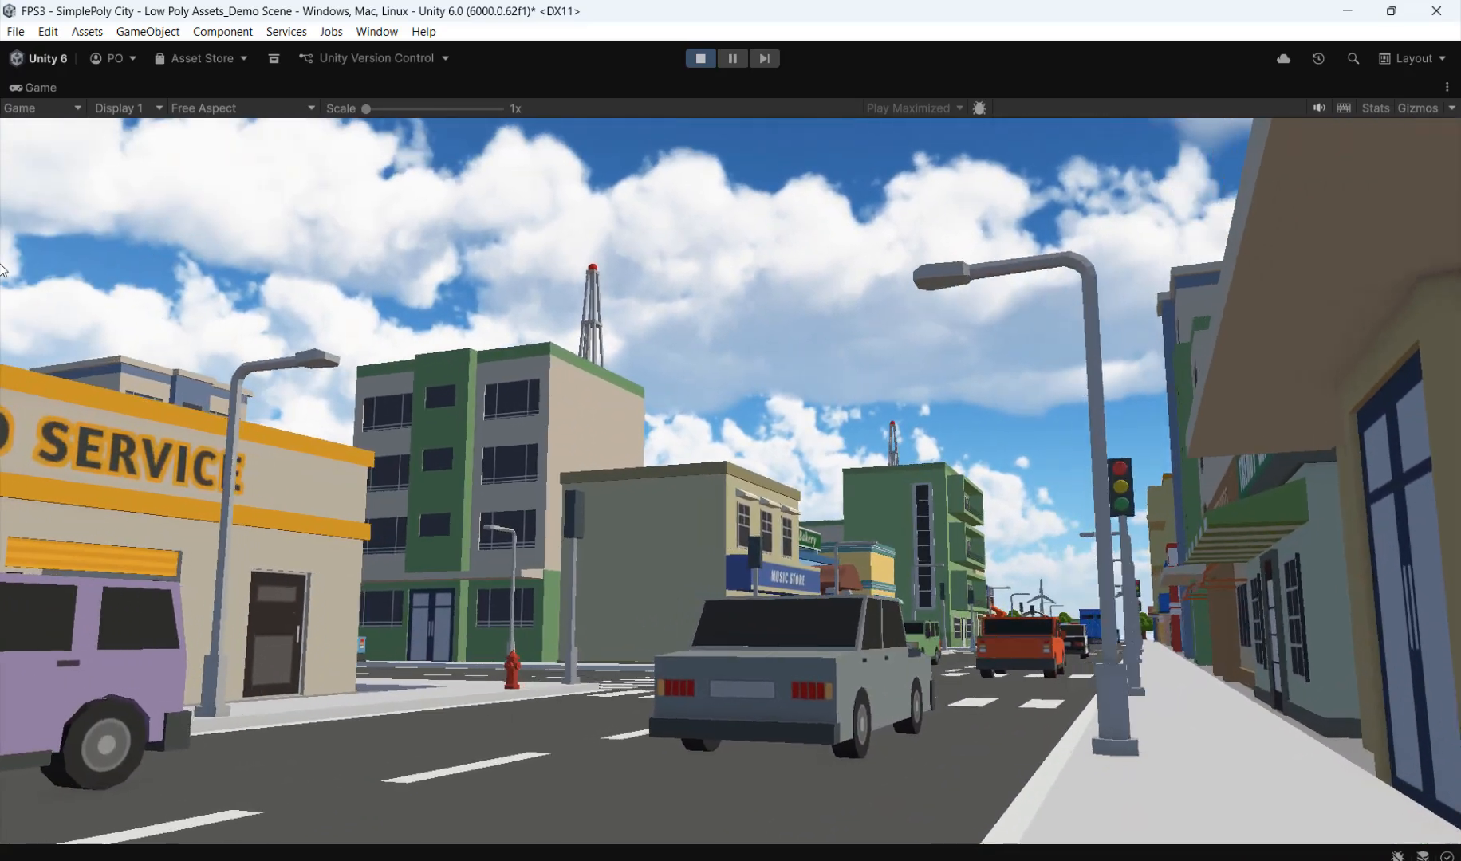
key("w")
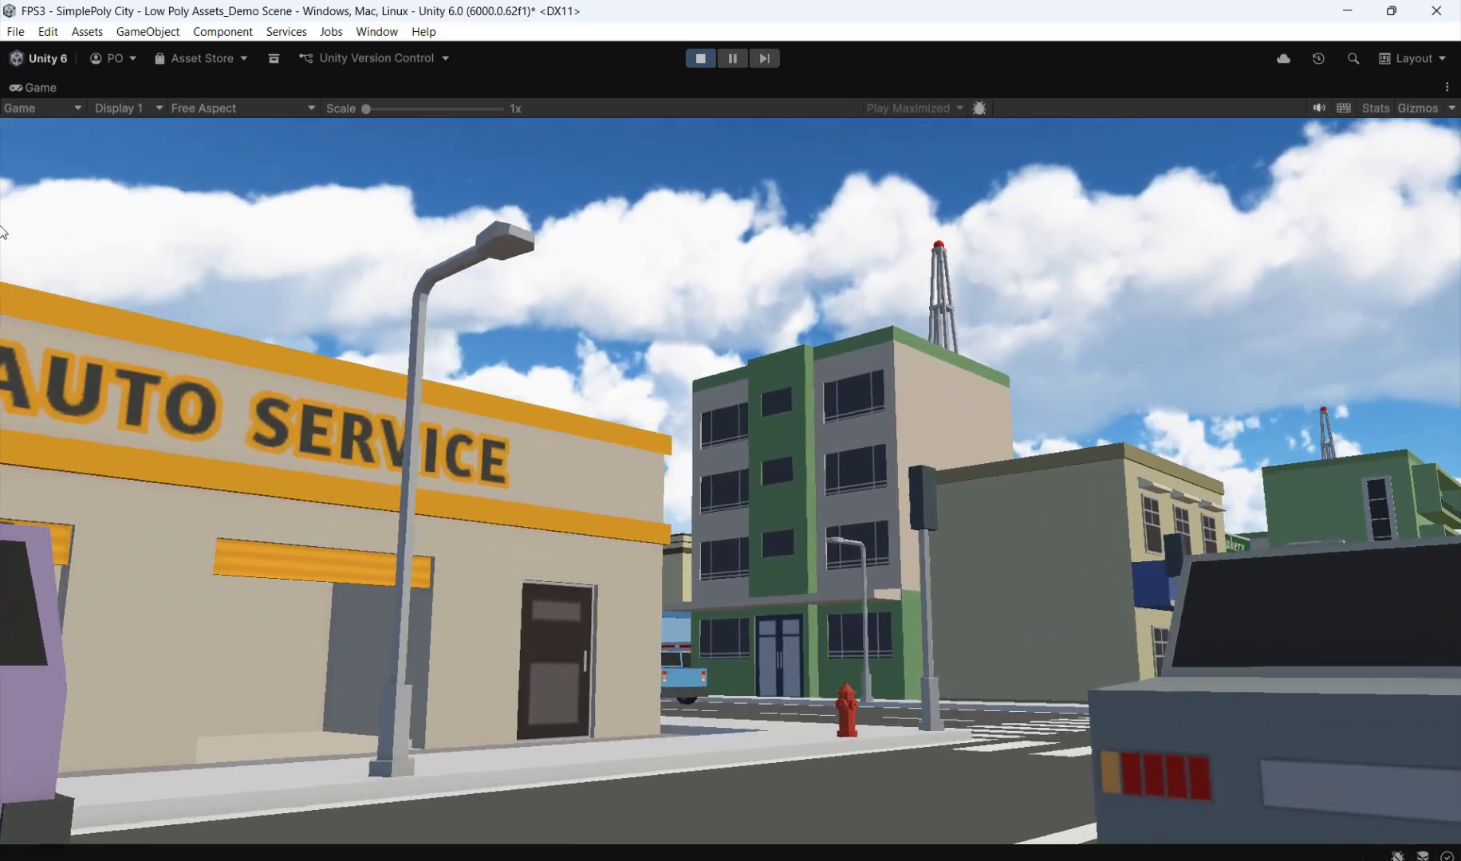
key("w")
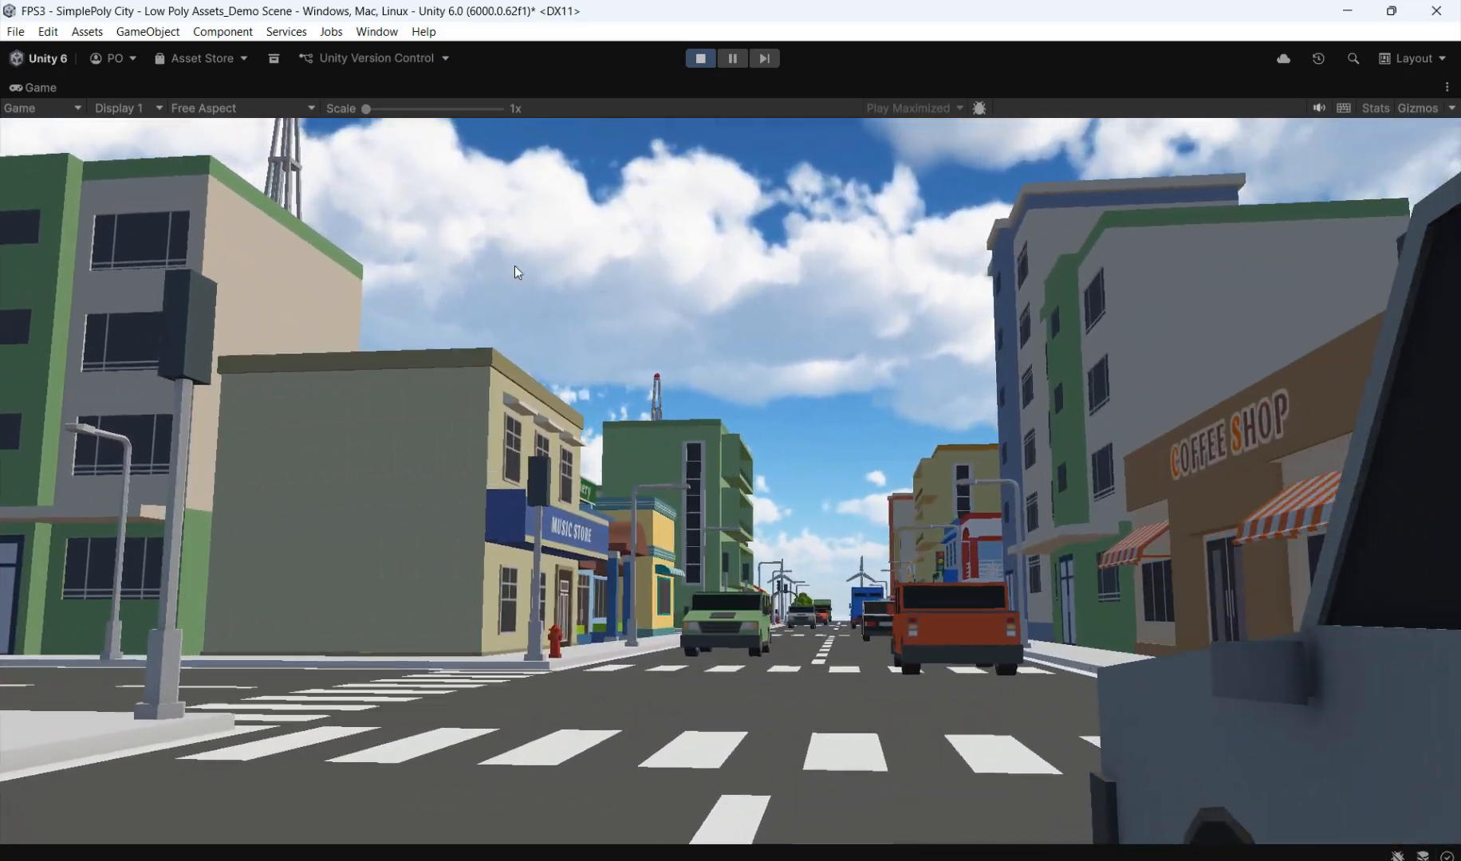